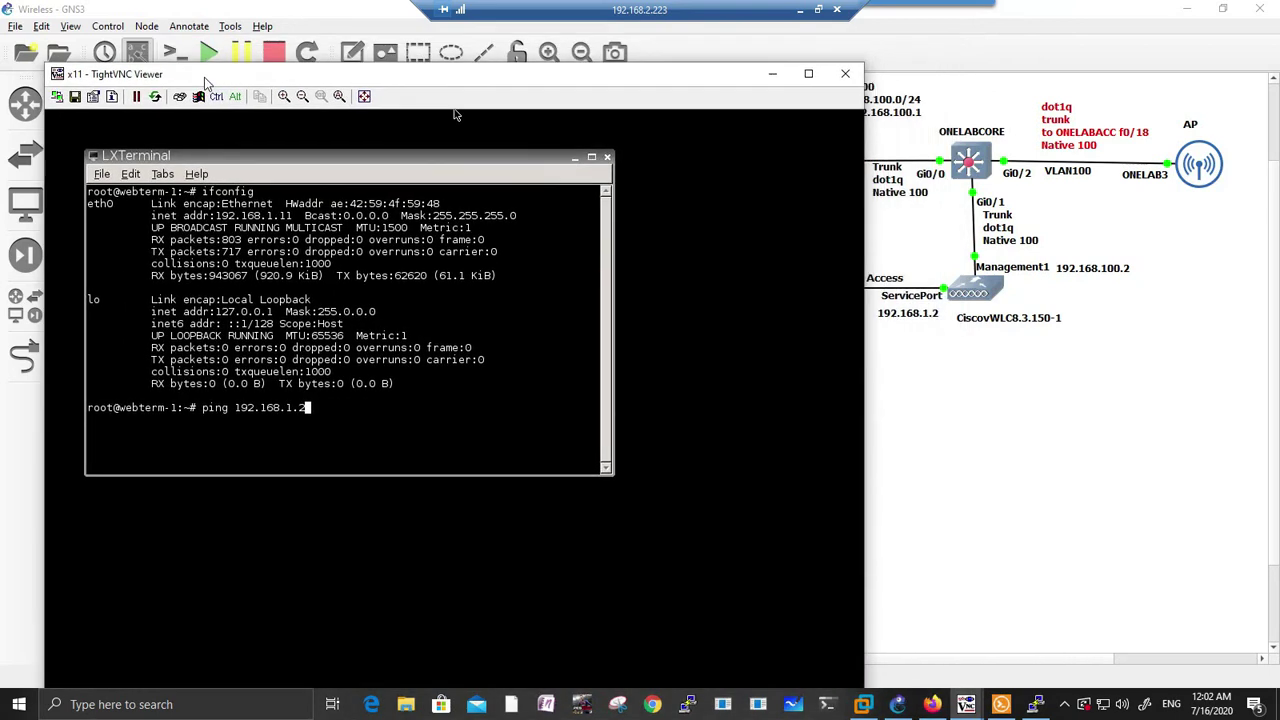
Step: Ping 192.168.1.2 from the terminal and confirm 4 of 4 packets received with 0% loss
click(905, 328)
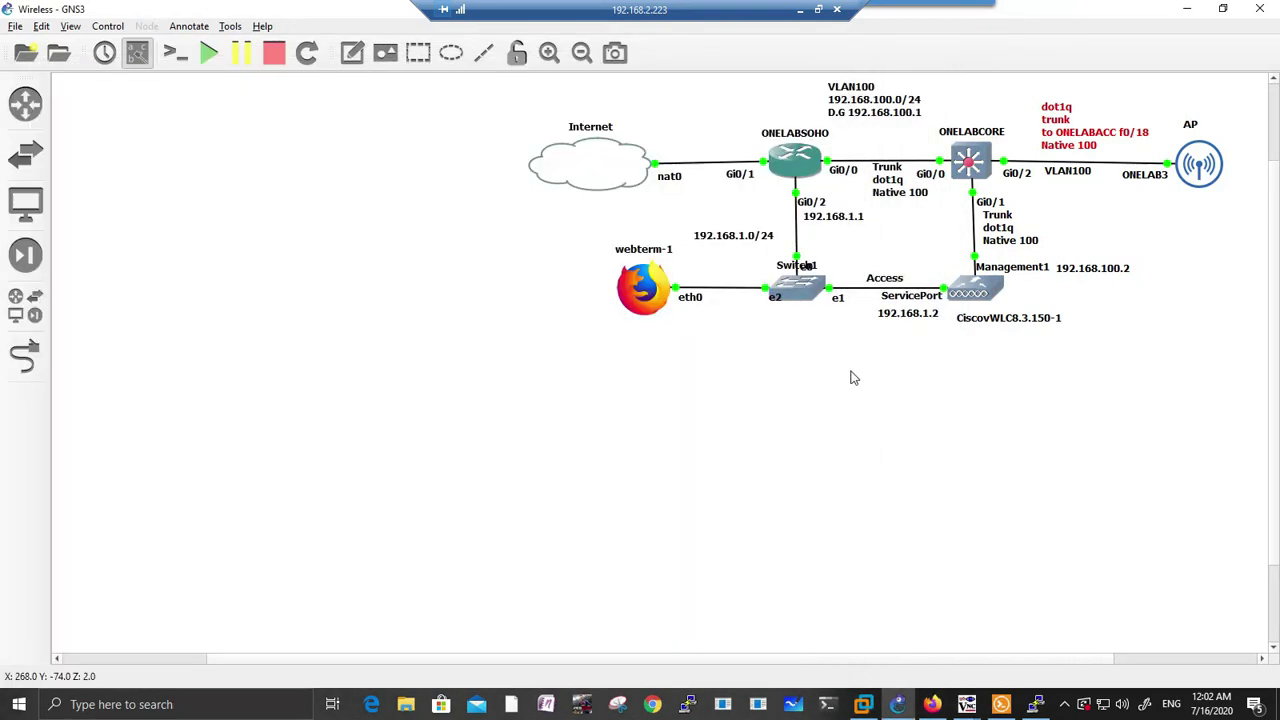
key(alt+Tab)
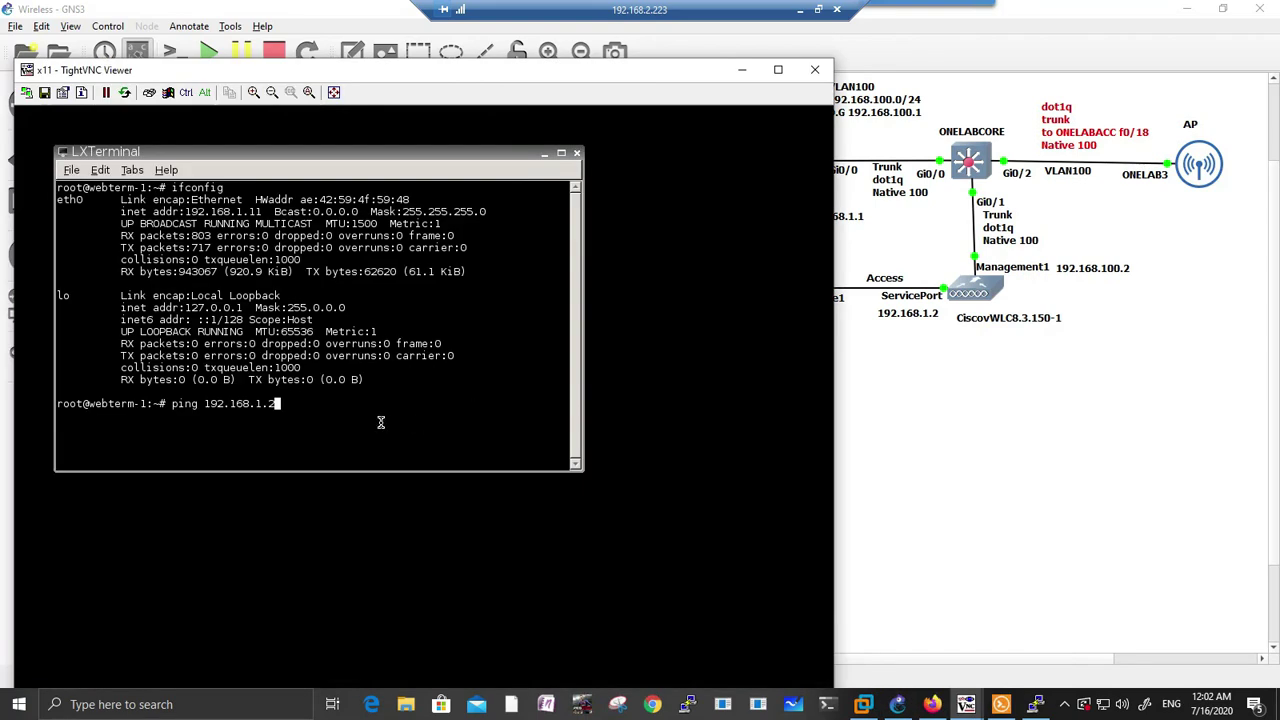
key(Return)
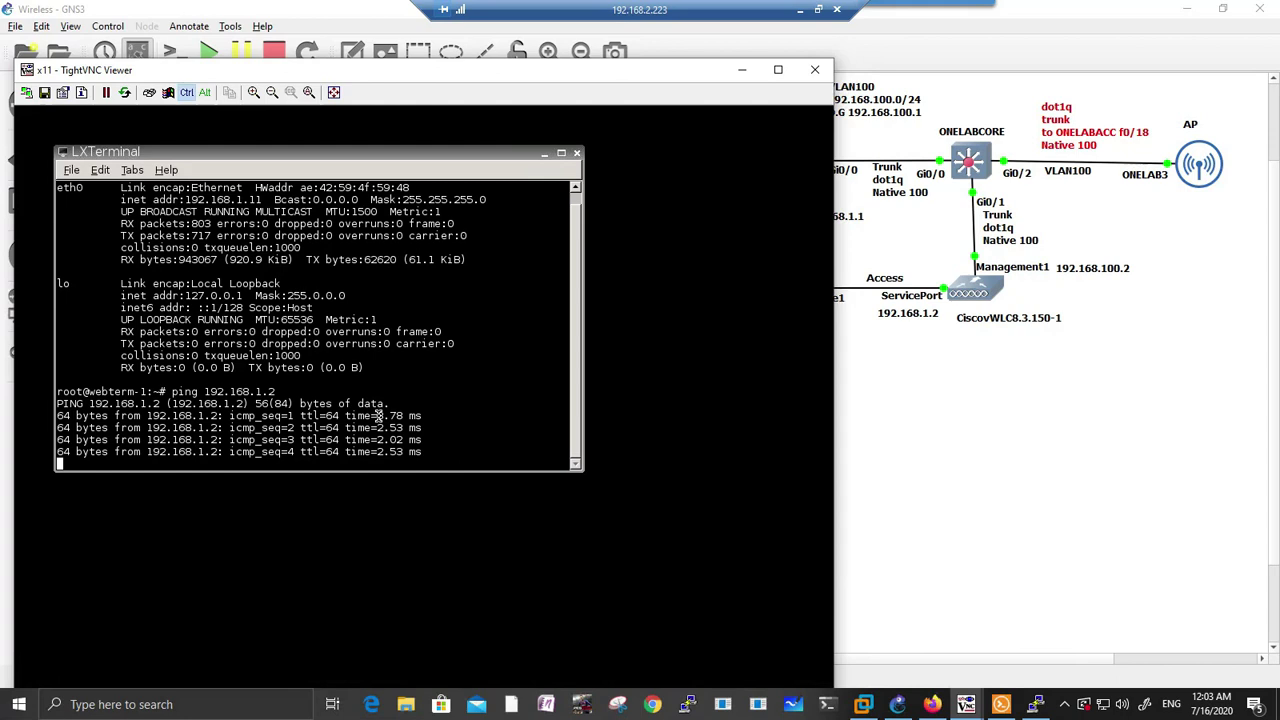
key(ctrl+c)
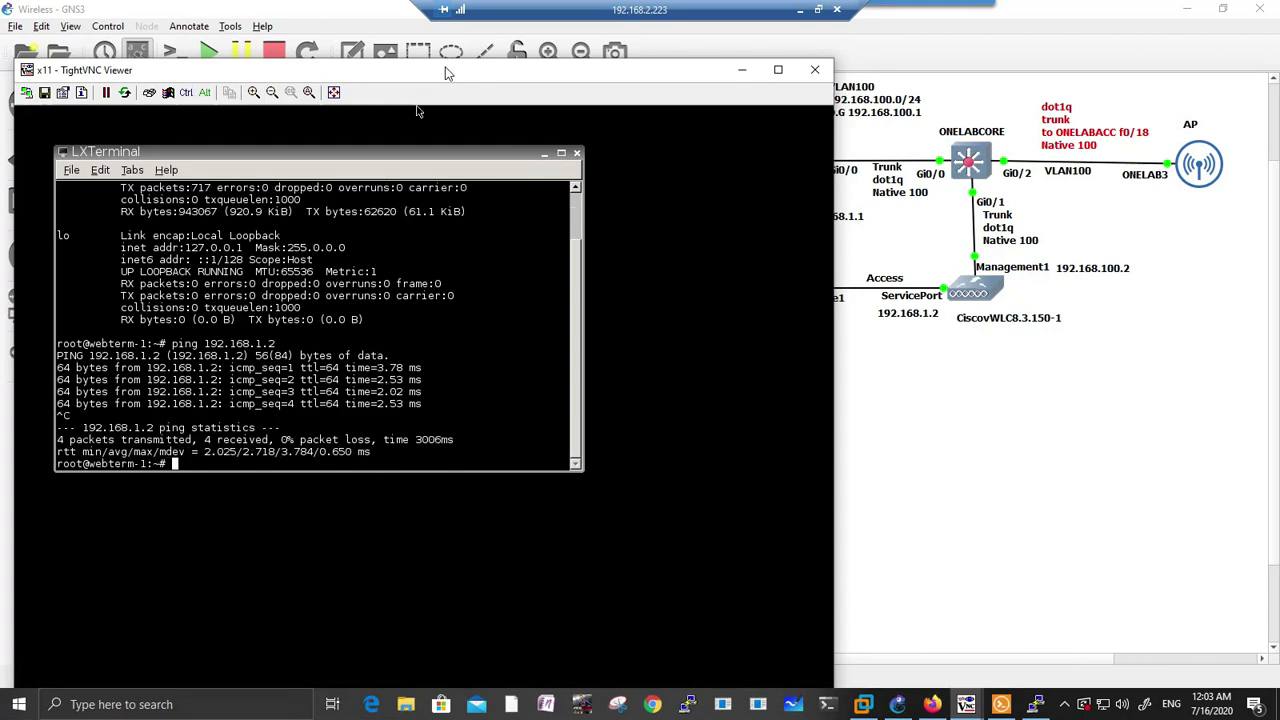
drag(446, 70, 438, 36)
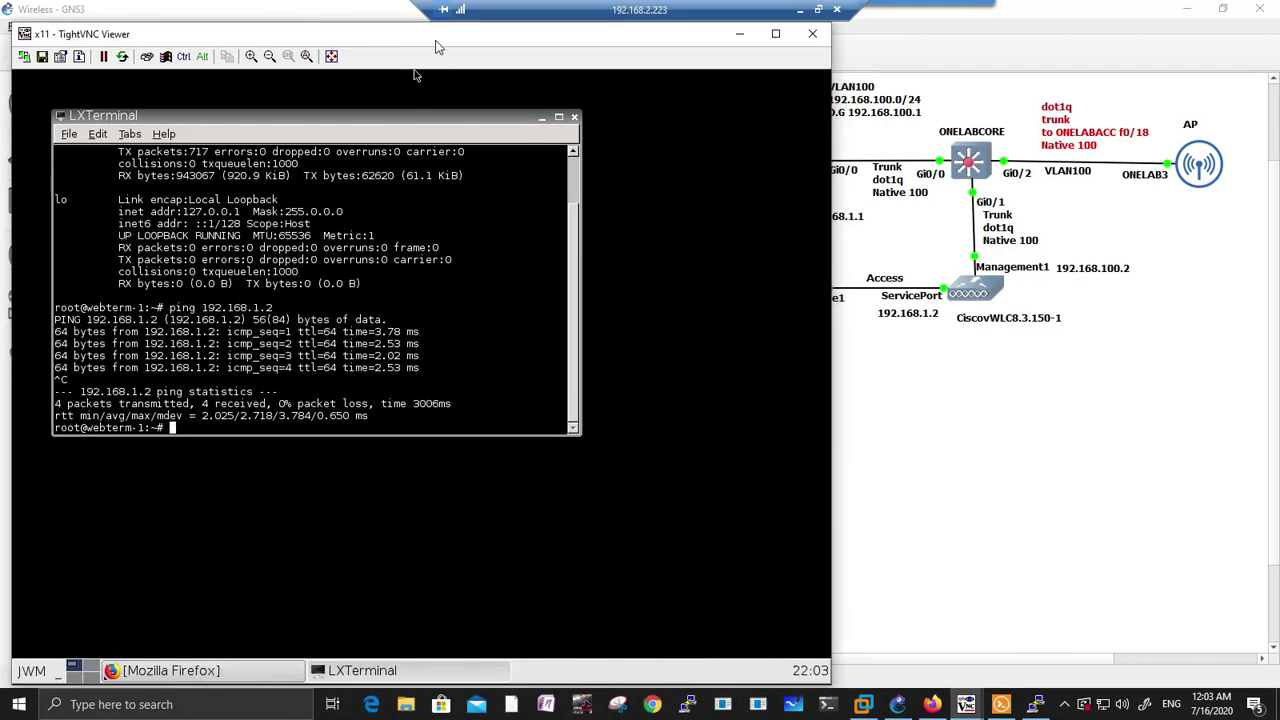
click(224, 676)
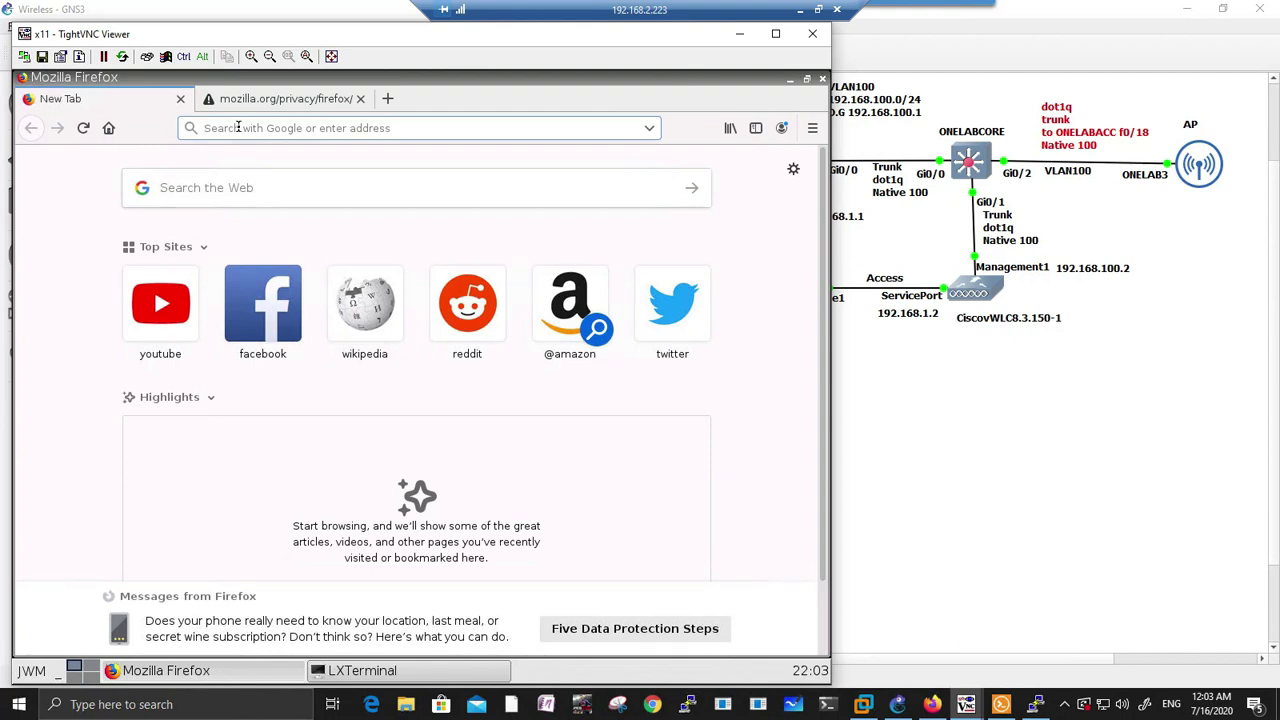
text(ht)
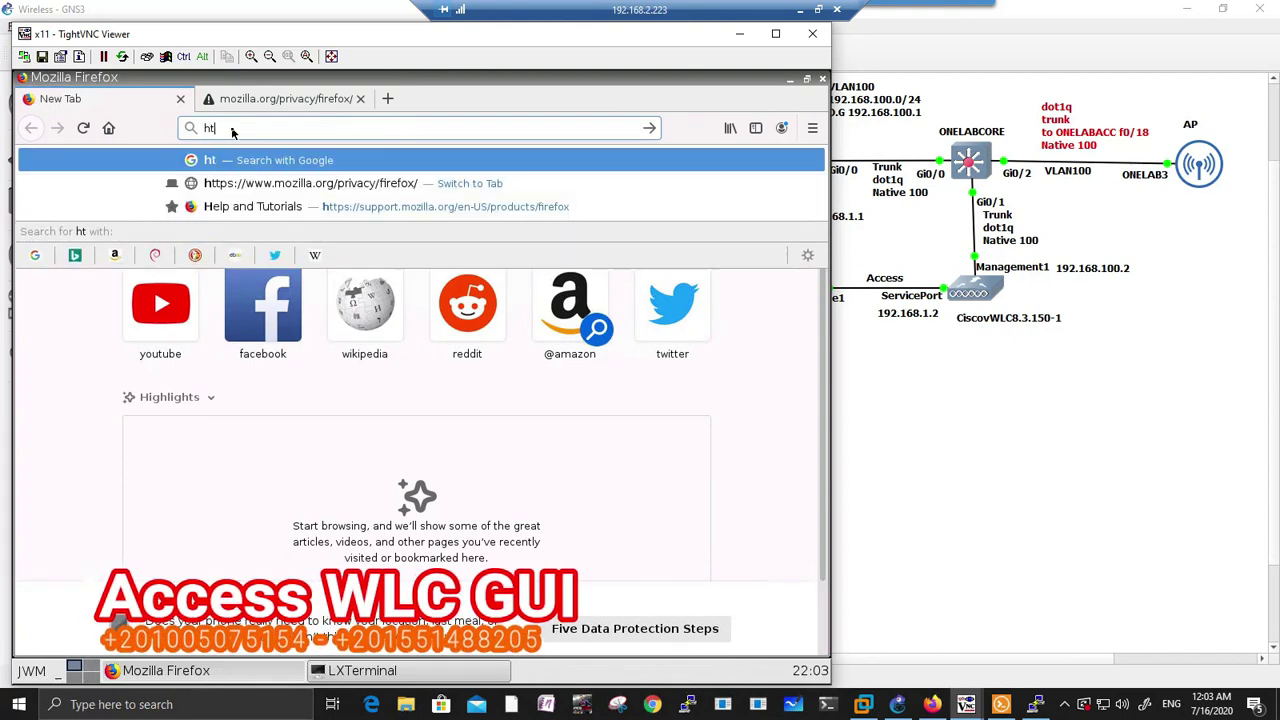
text(tps://)
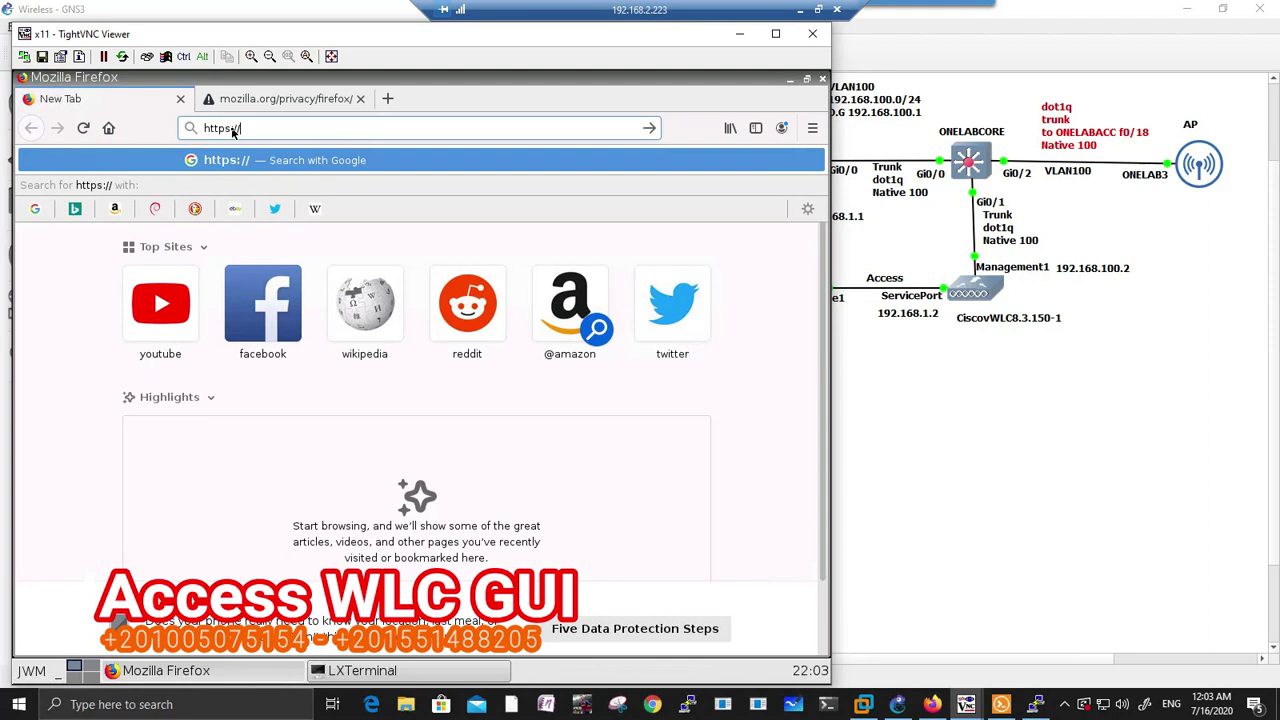
text(1)
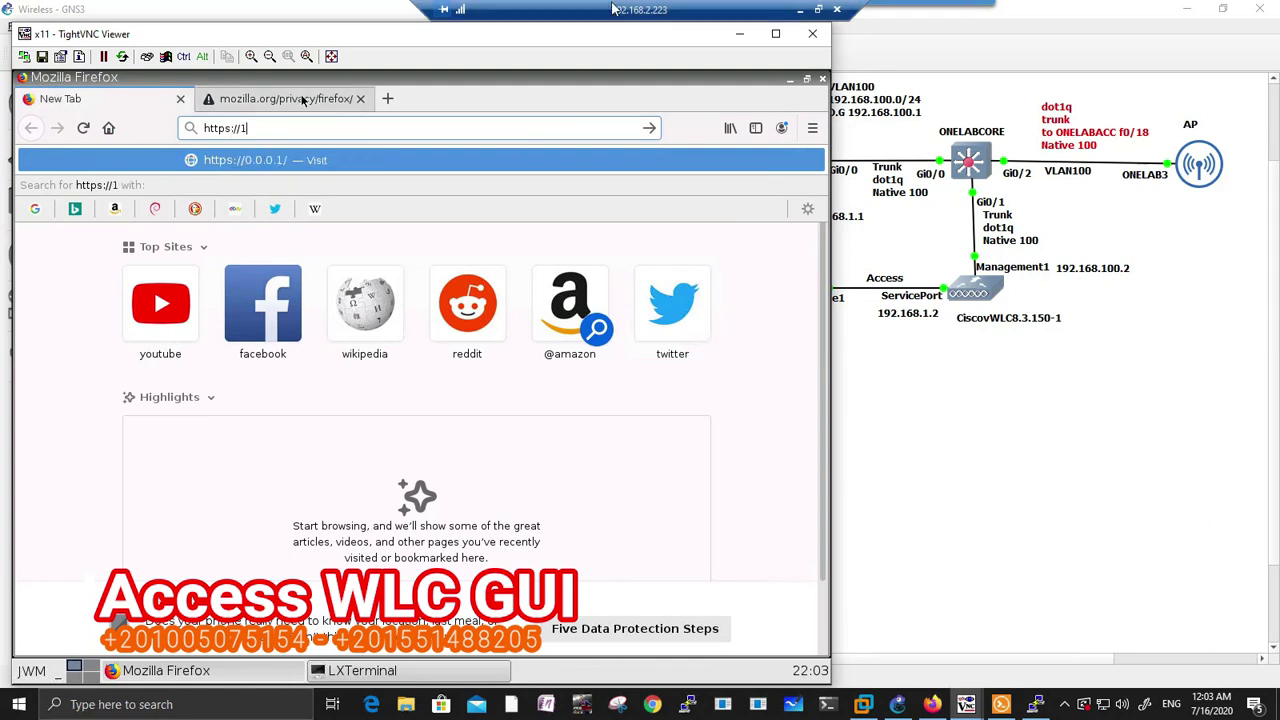
text(92.168.)
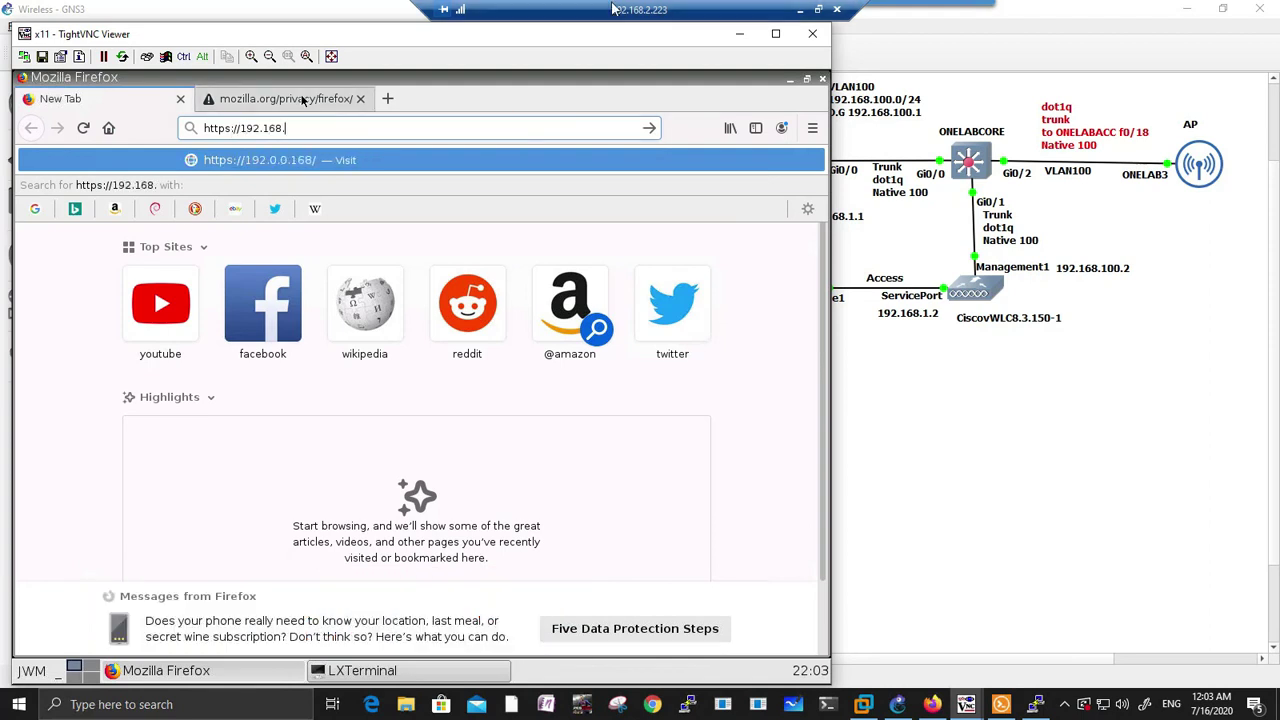
text(1.2)
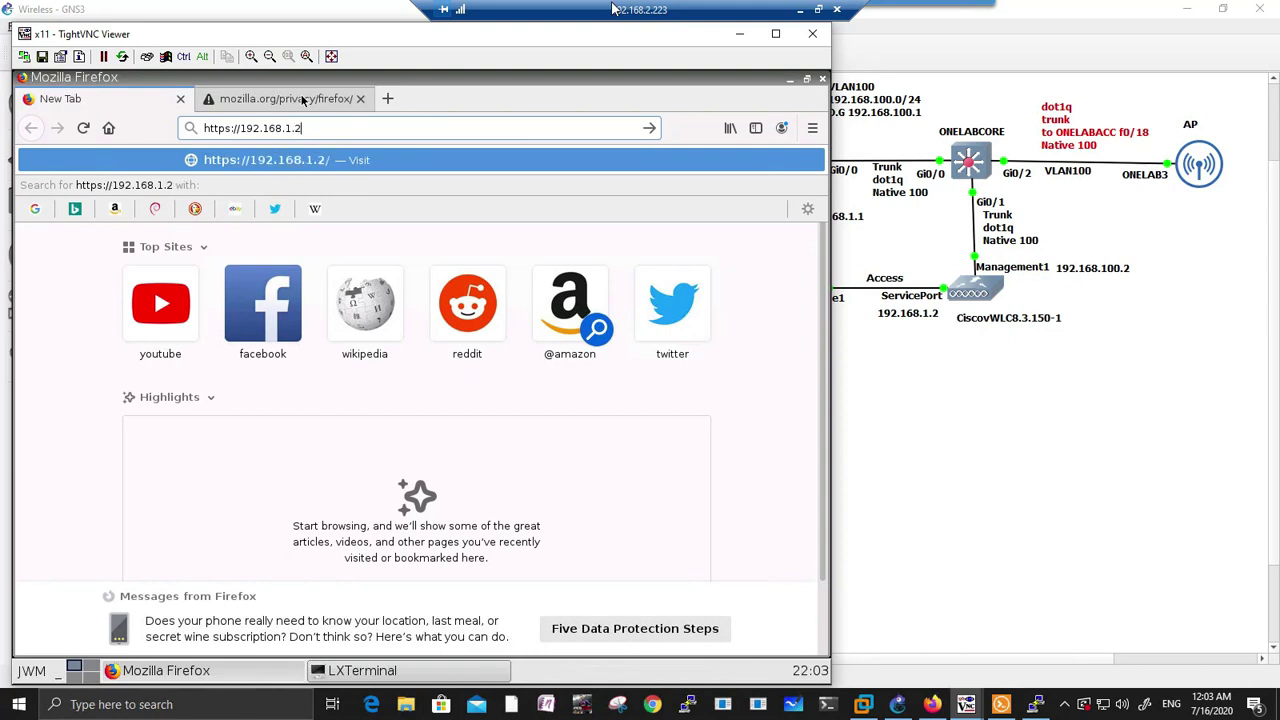
key(Return)
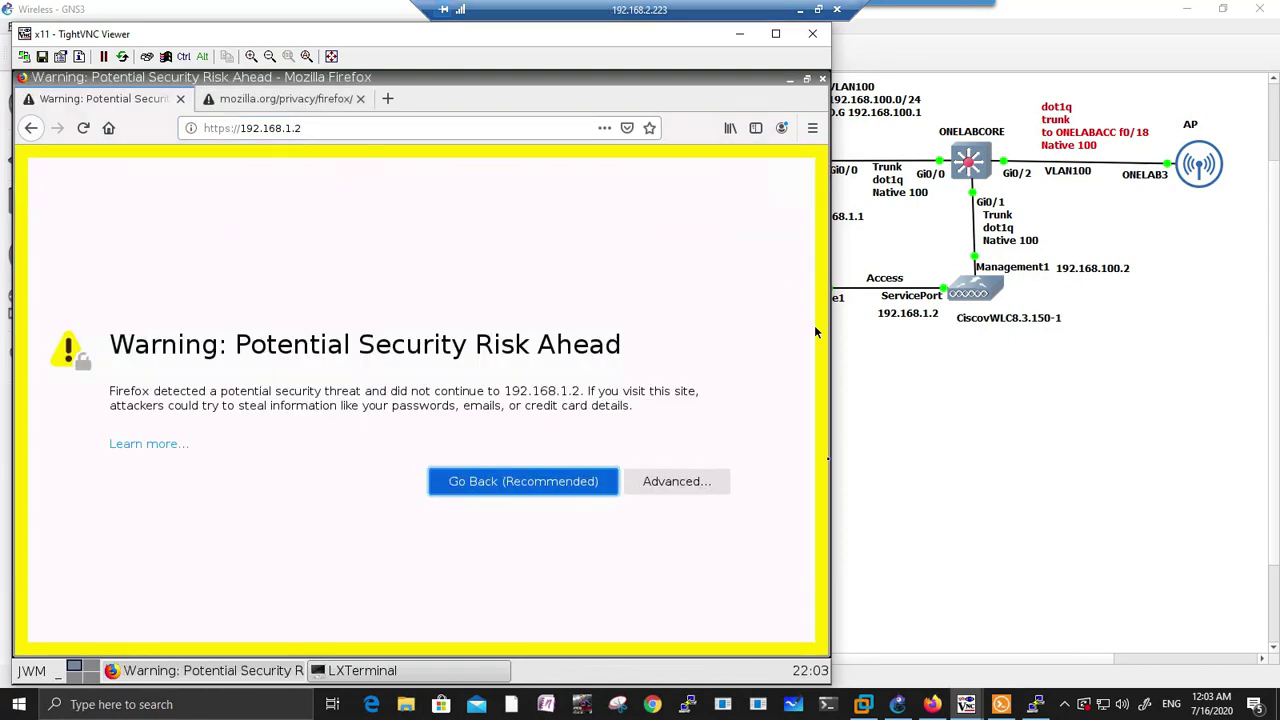
click(710, 481)
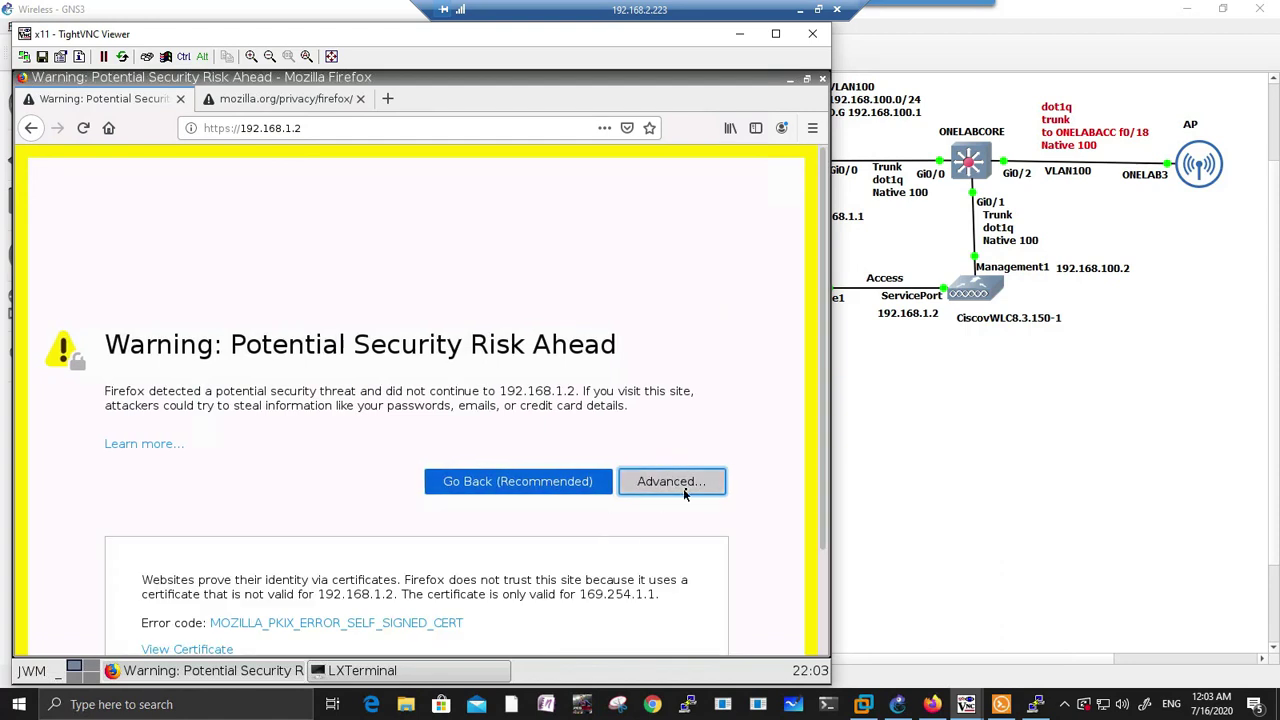
scroll(686, 493, down, 2)
click(610, 582)
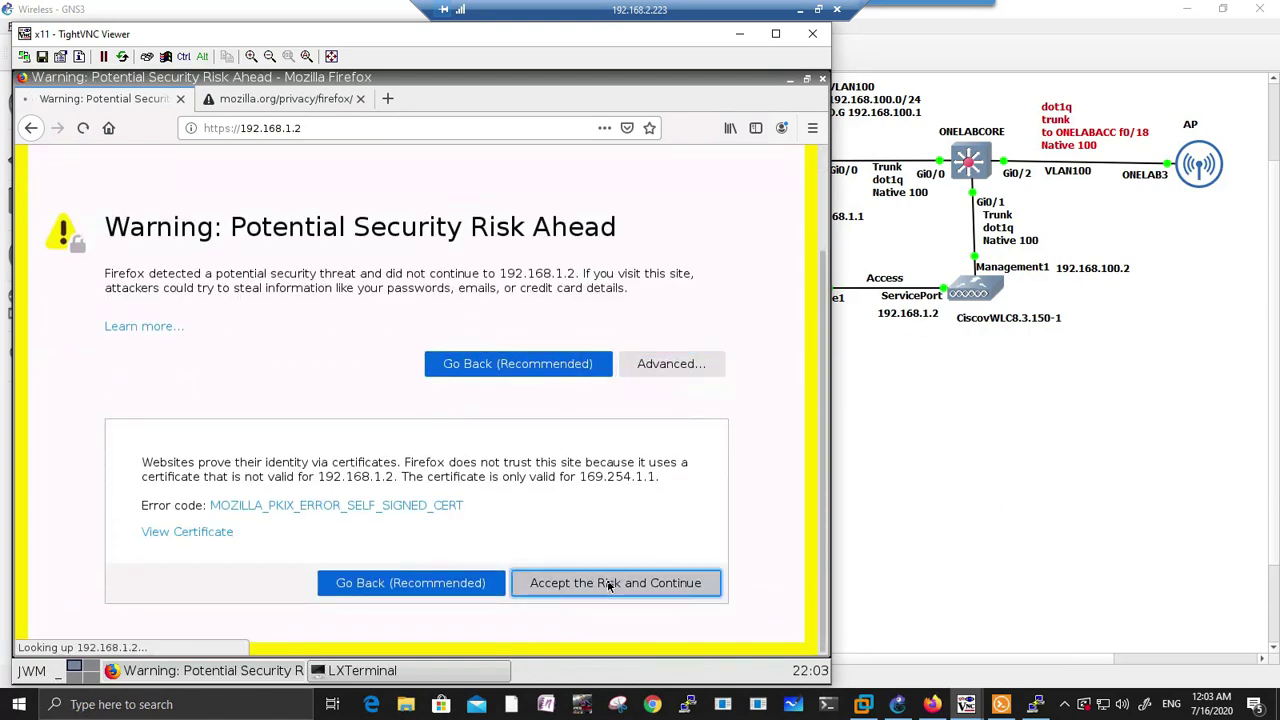
Step: Log in to the controller with the admin username and password
click(444, 488)
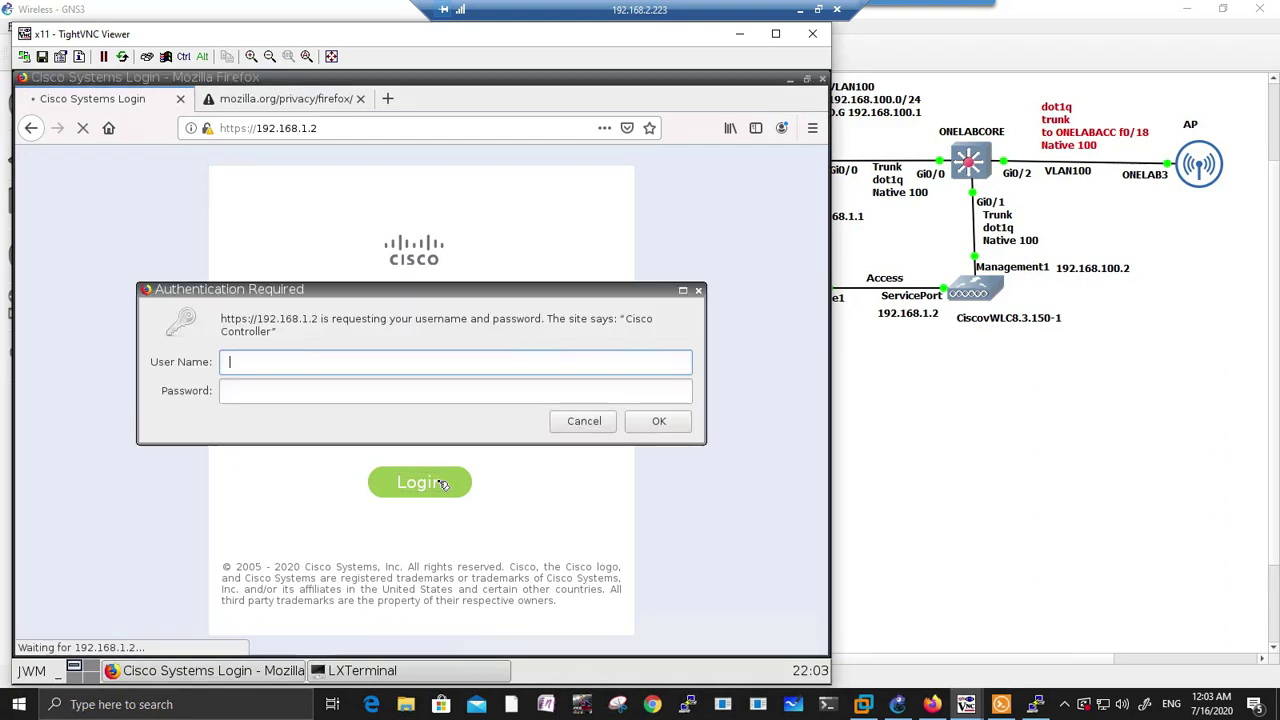
text(o)
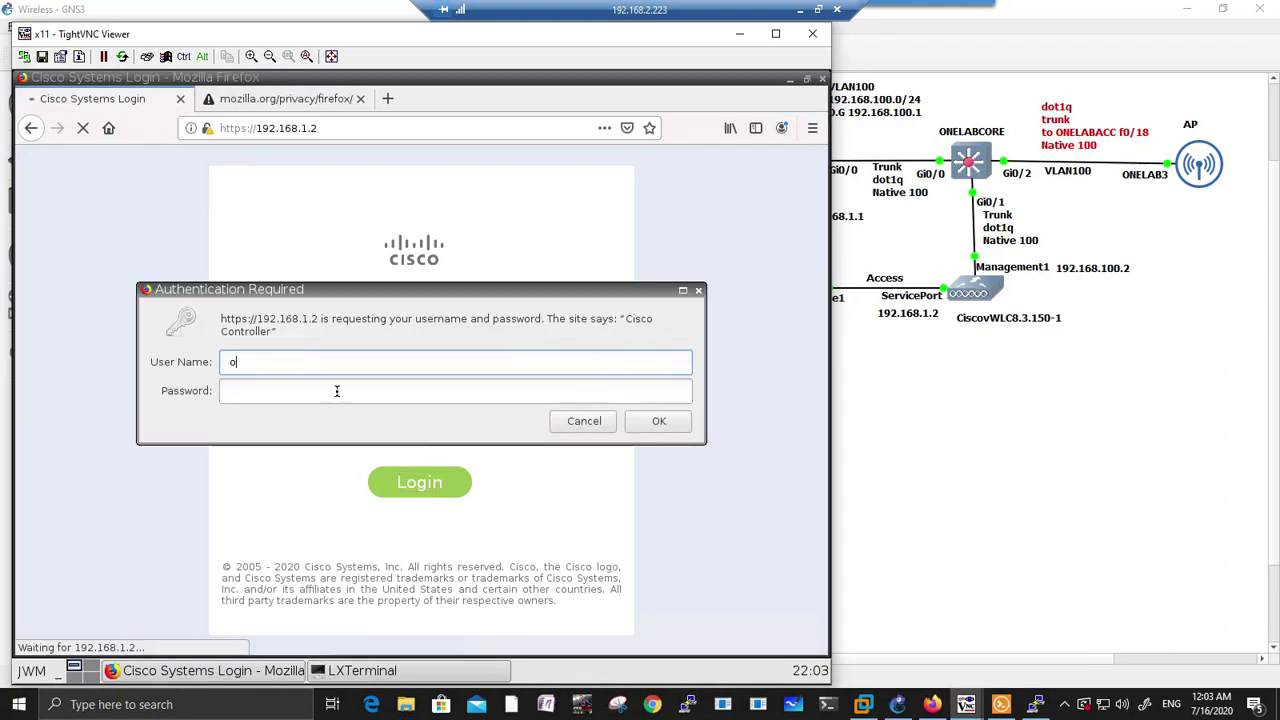
text(nelabad)
key(Tab)
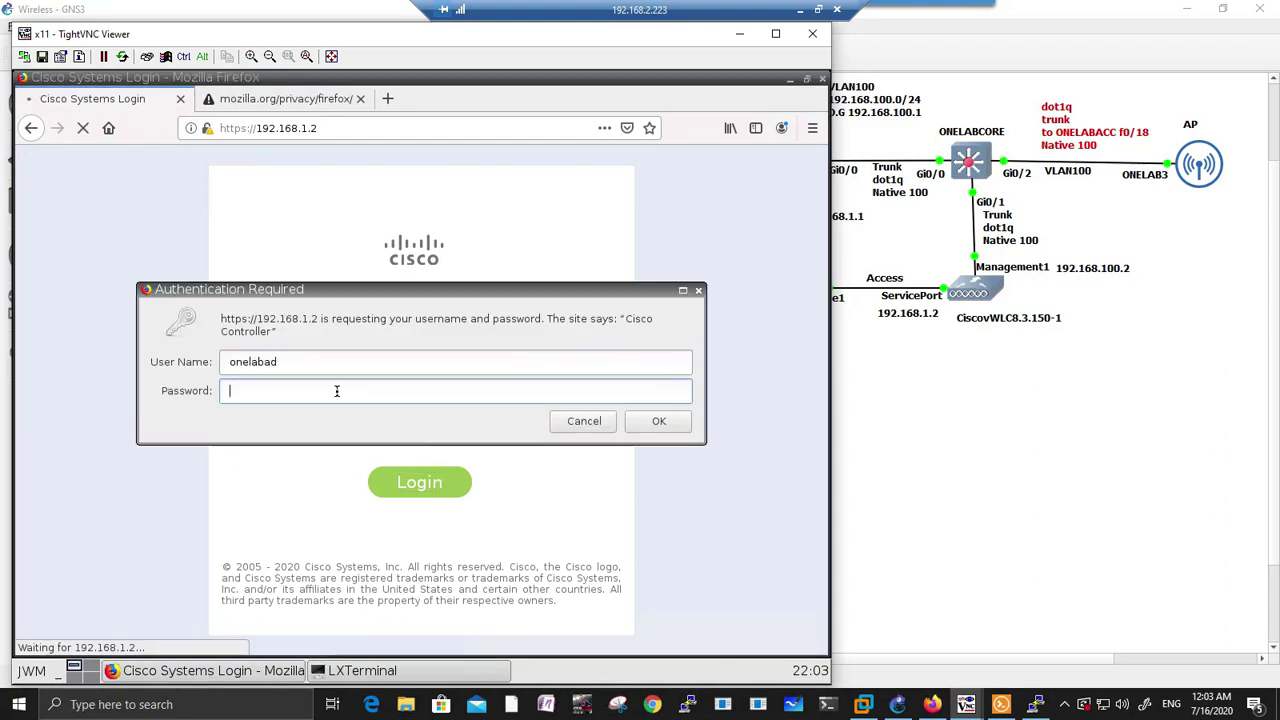
text(Cisco123)
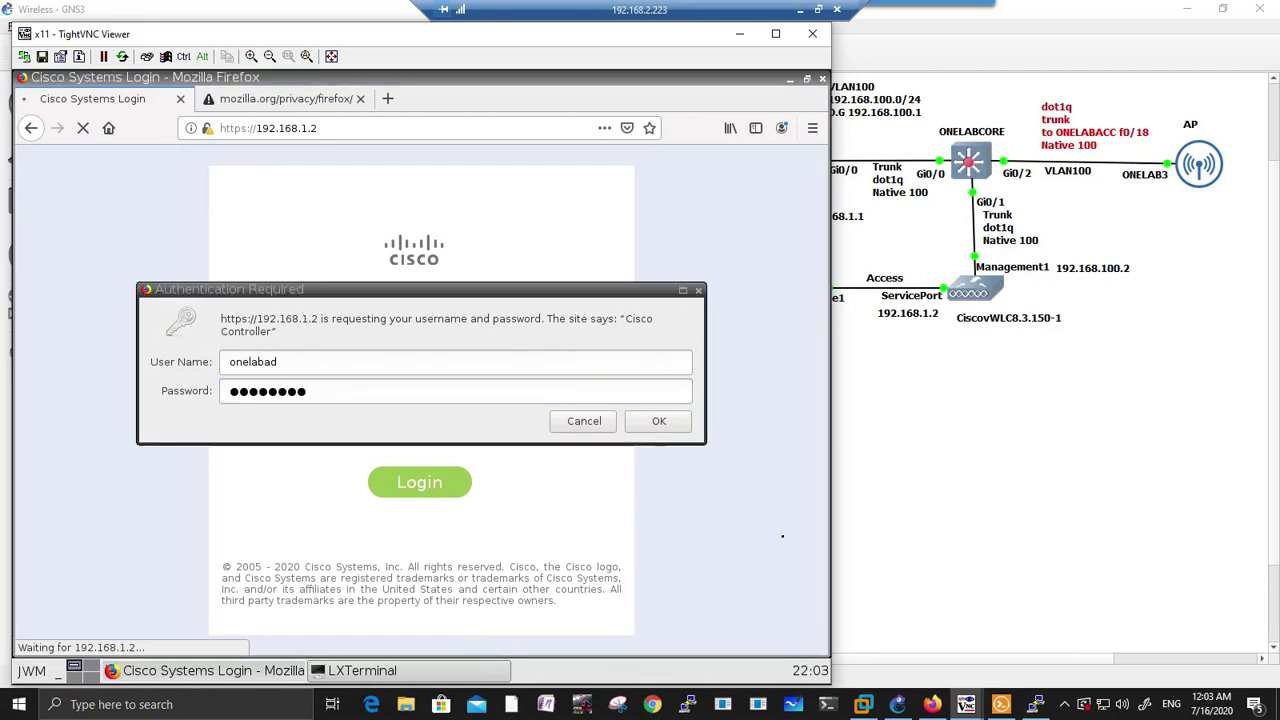
click(659, 421)
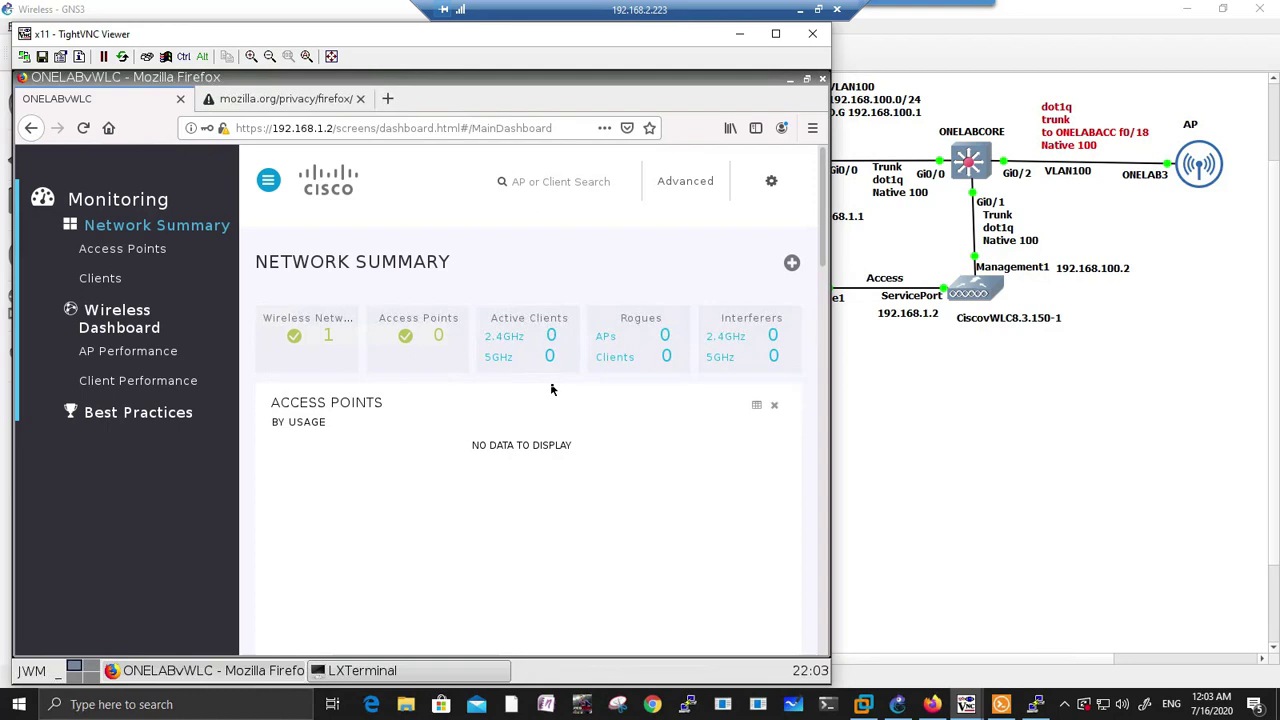
Step: Switch to the classic Advanced GUI and review the Monitor Summary (management IP 192.168.100.2, software 8.3.150.0)
click(684, 183)
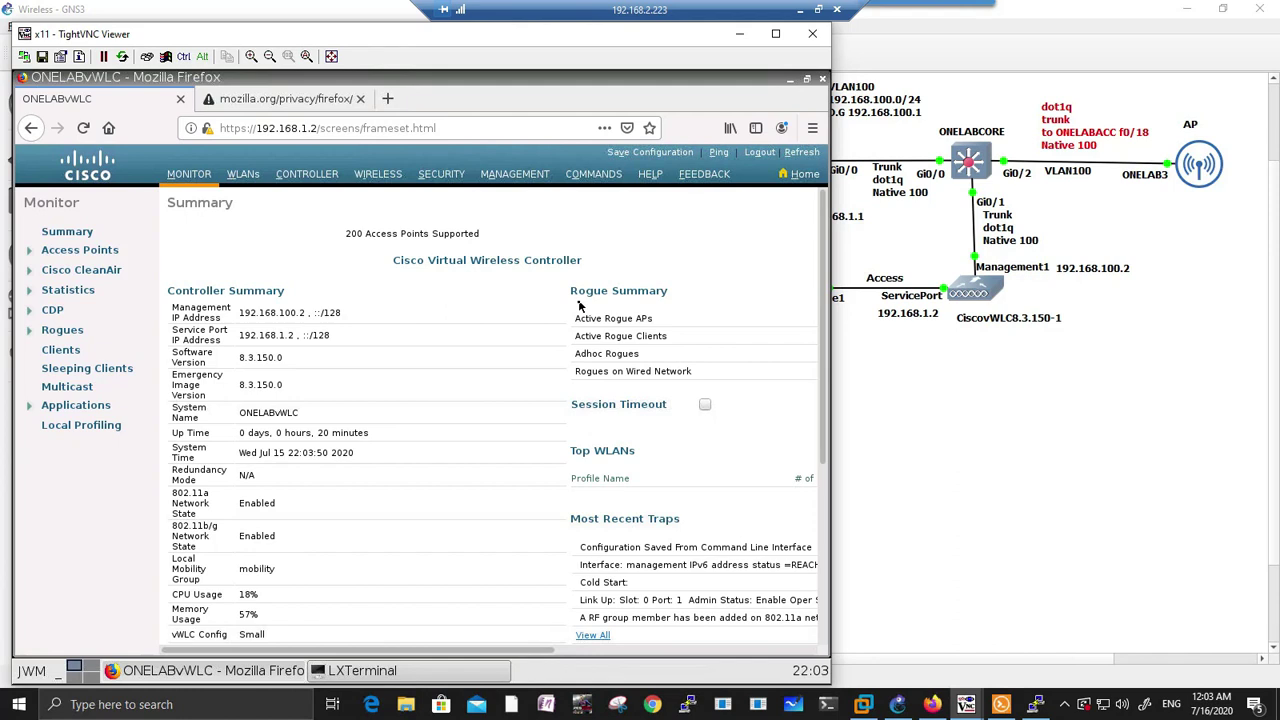
scroll(515, 324, down, 3)
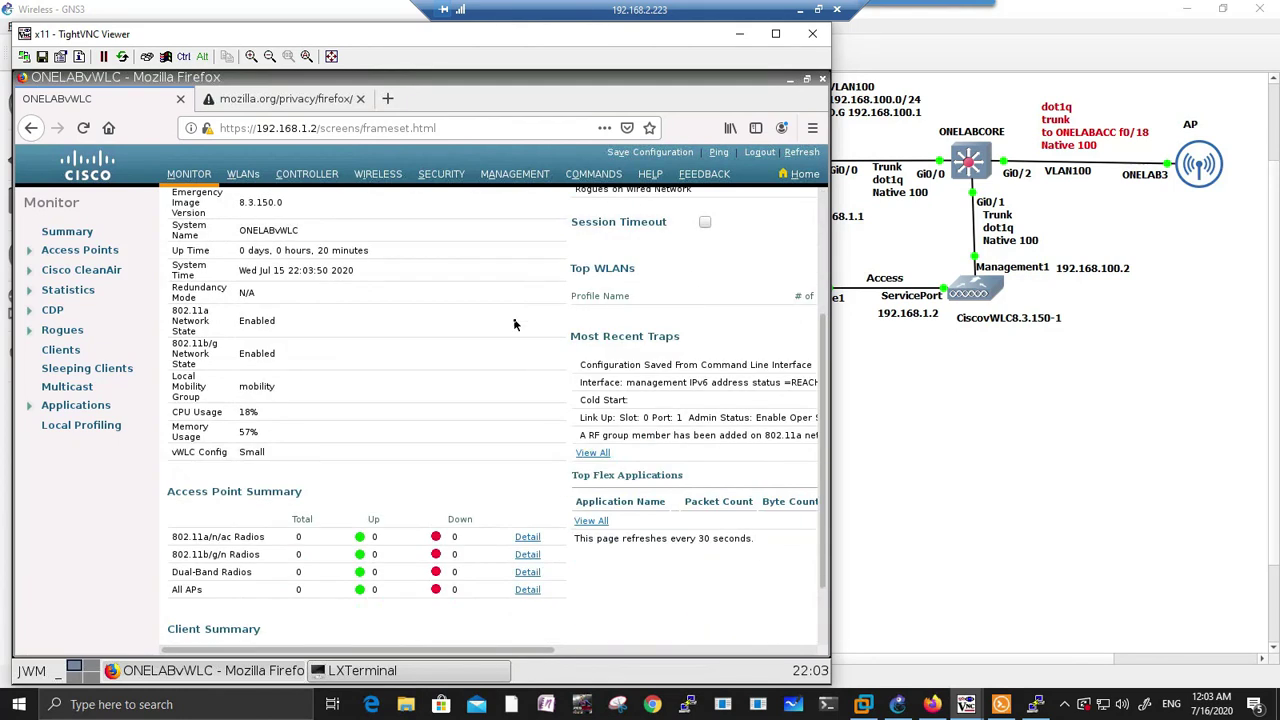
scroll(515, 324, up, 3)
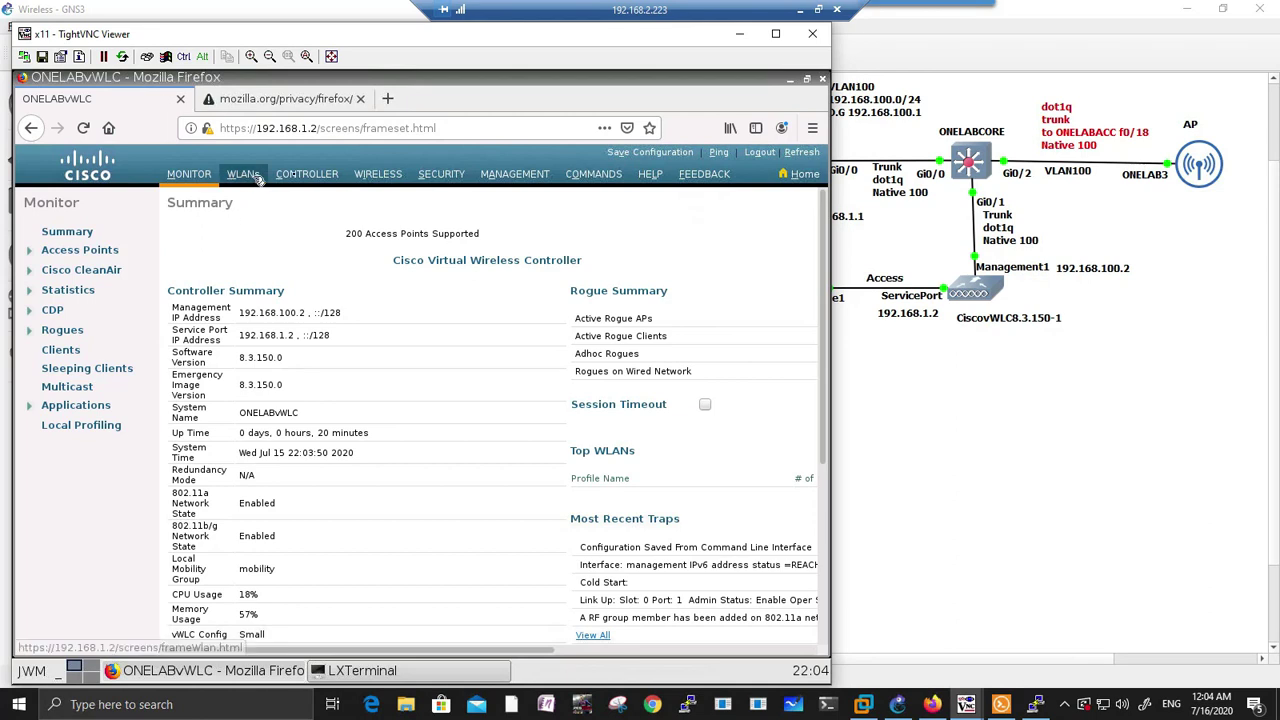
Step: Activate the ap_count evaluation license under Management > Software Activation and accept the EULA
click(533, 176)
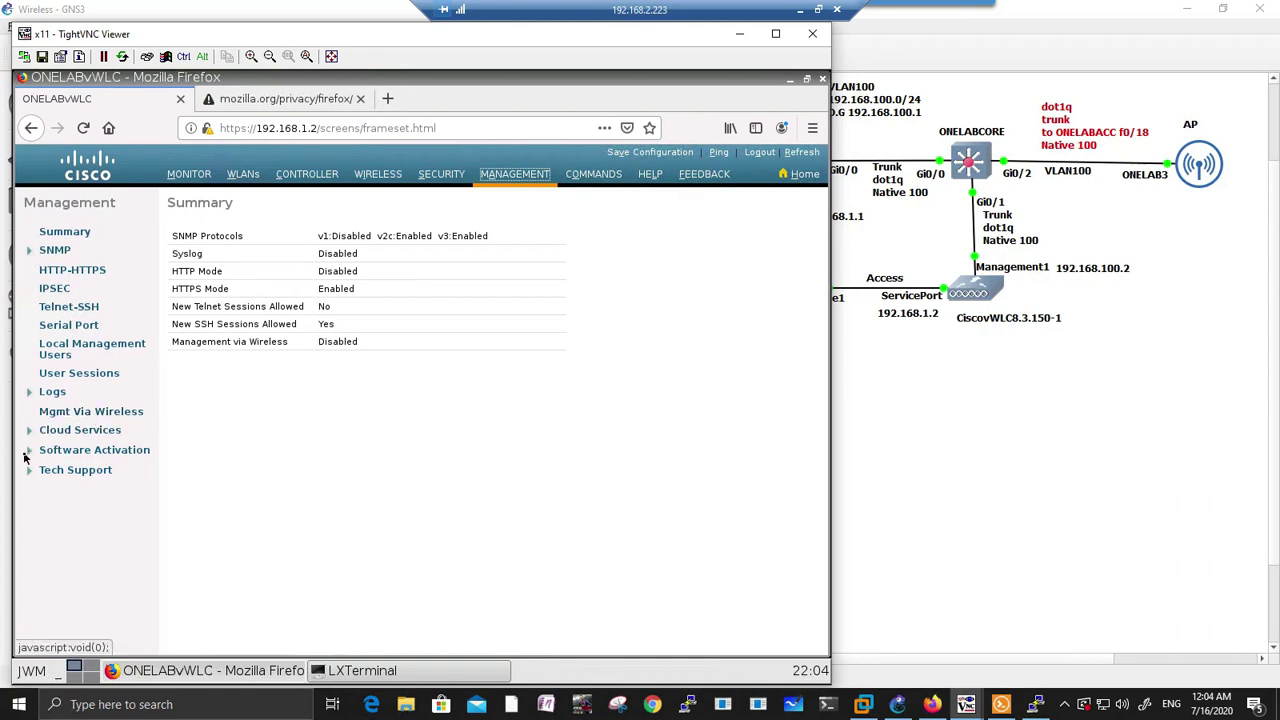
click(29, 451)
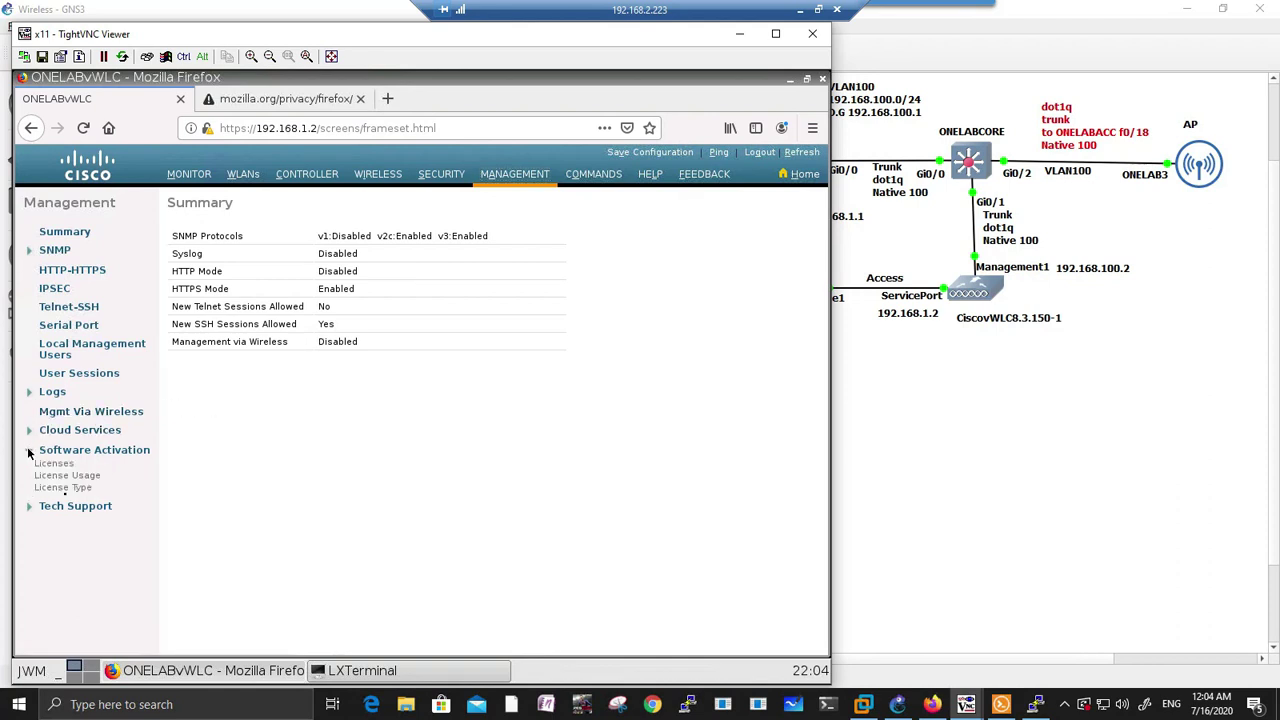
click(66, 465)
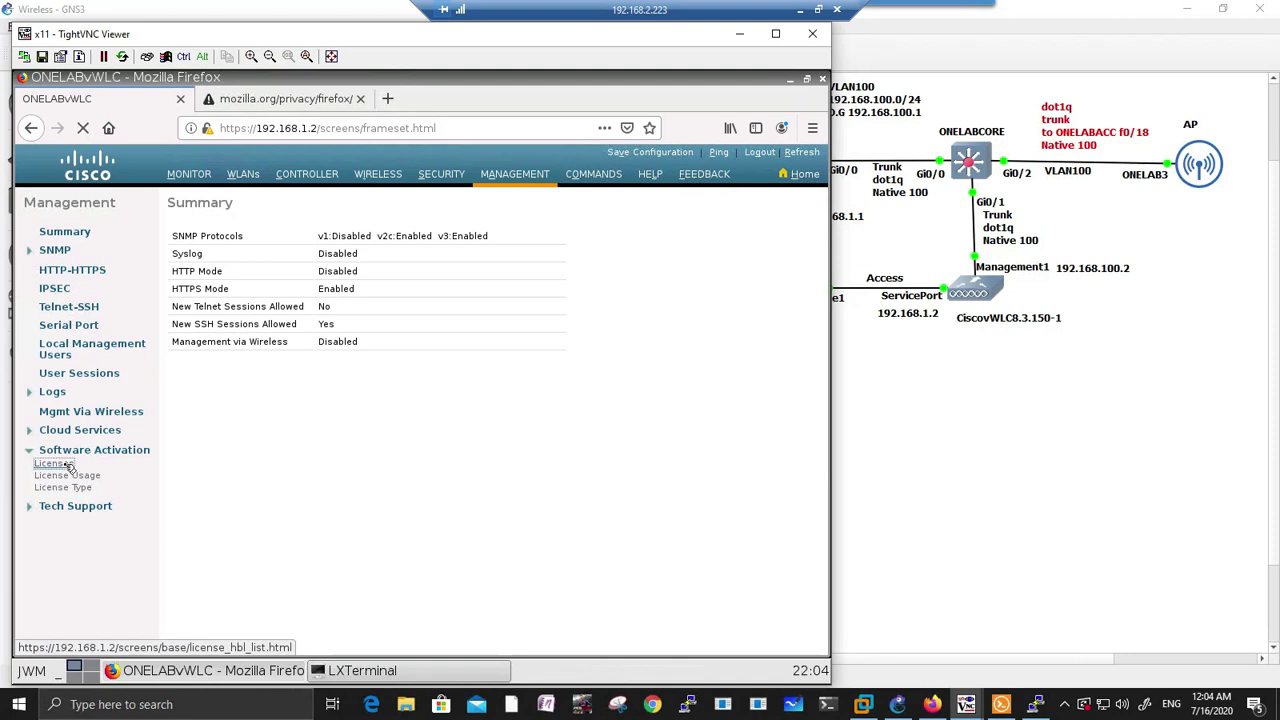
click(209, 331)
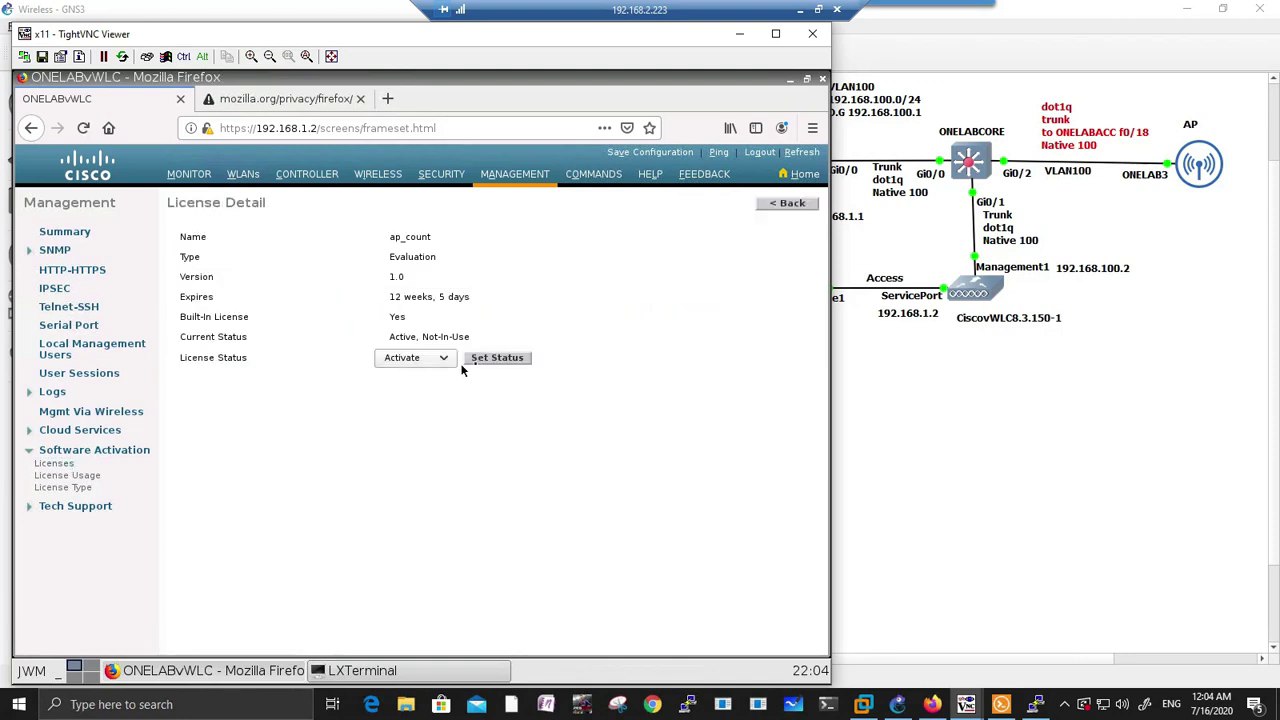
click(505, 359)
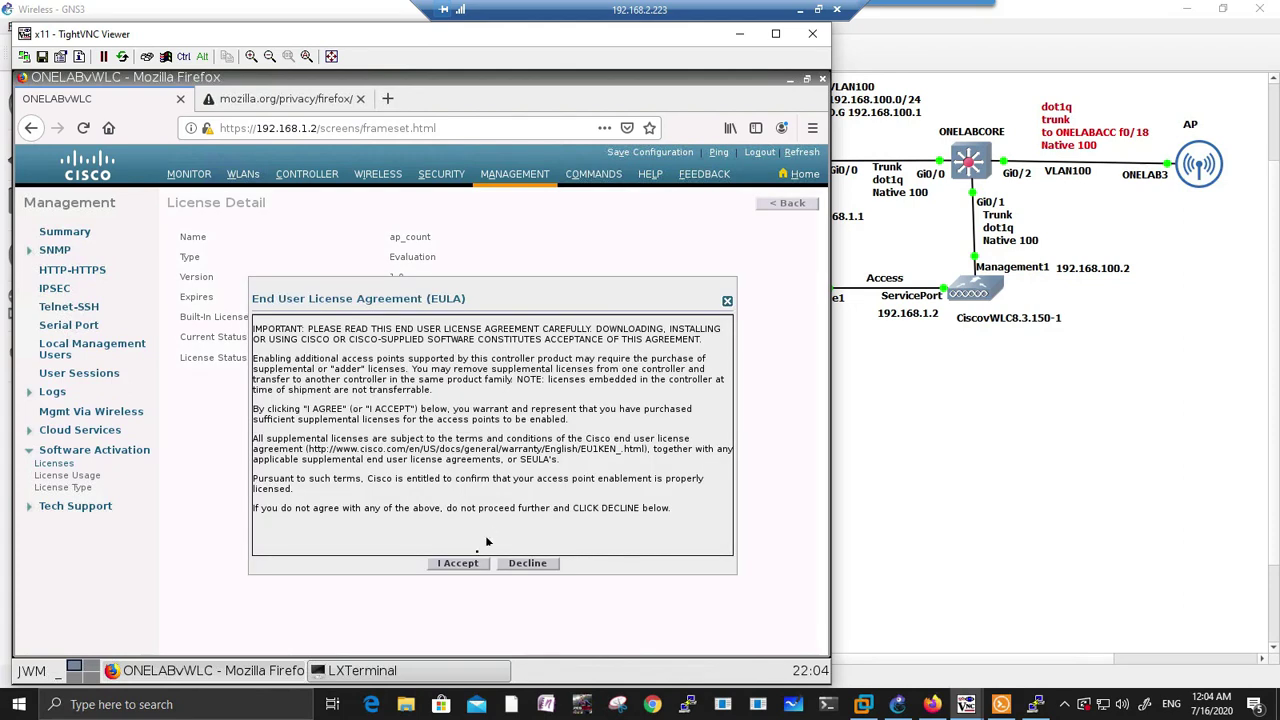
click(466, 563)
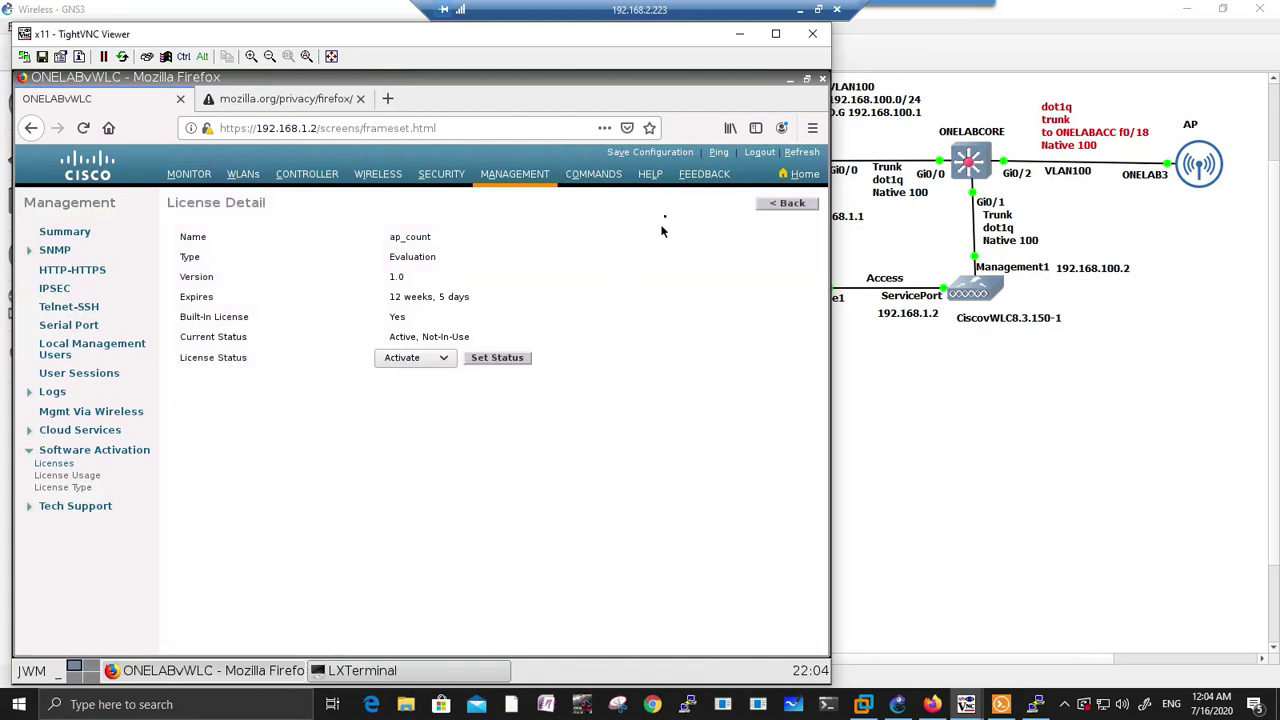
Step: Save the controller configuration to flash
click(650, 152)
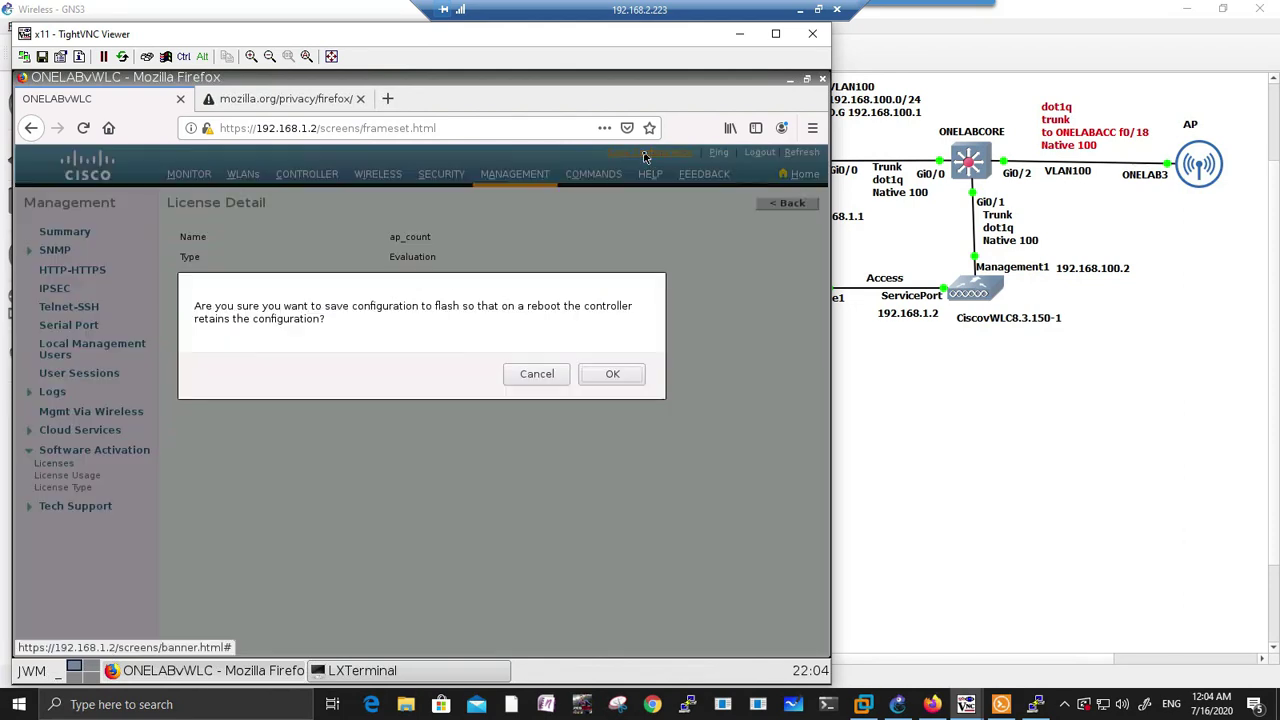
click(590, 375)
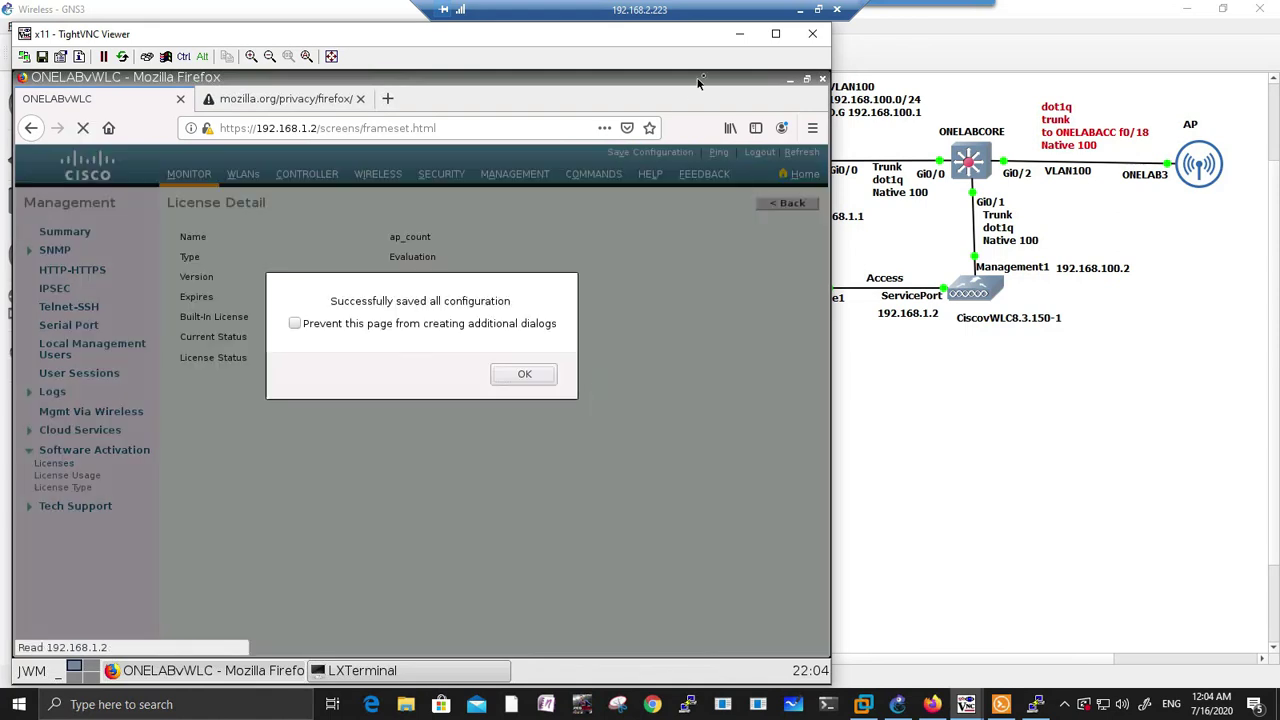
click(524, 374)
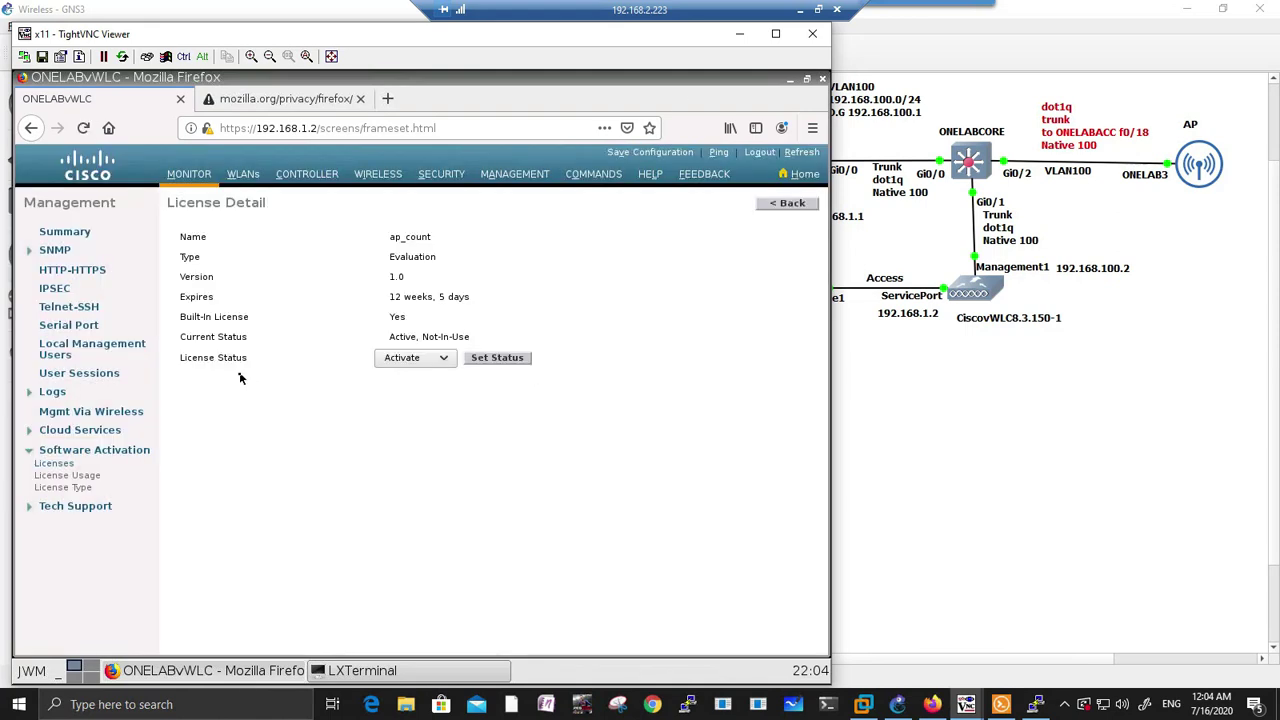
Step: Review the Controller General and Interfaces pages, then view the Management Summary (HTTPS on, SSH allowed, Telnet off)
click(299, 176)
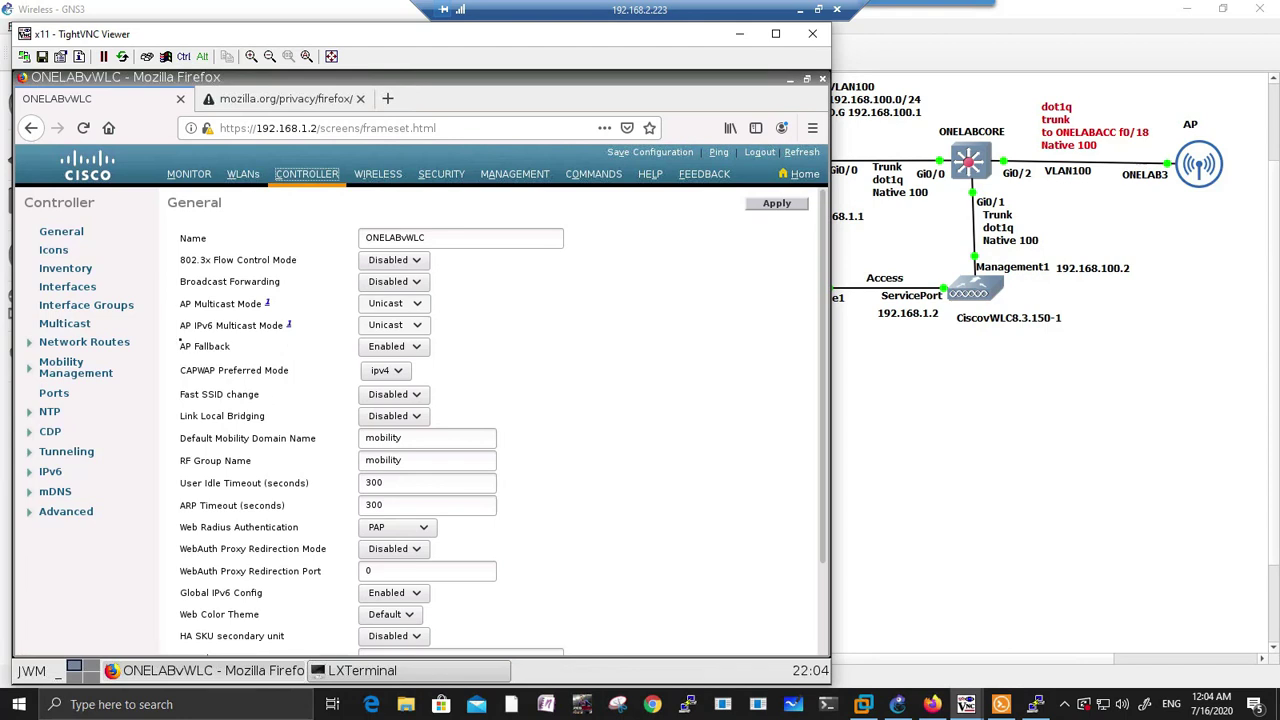
click(72, 236)
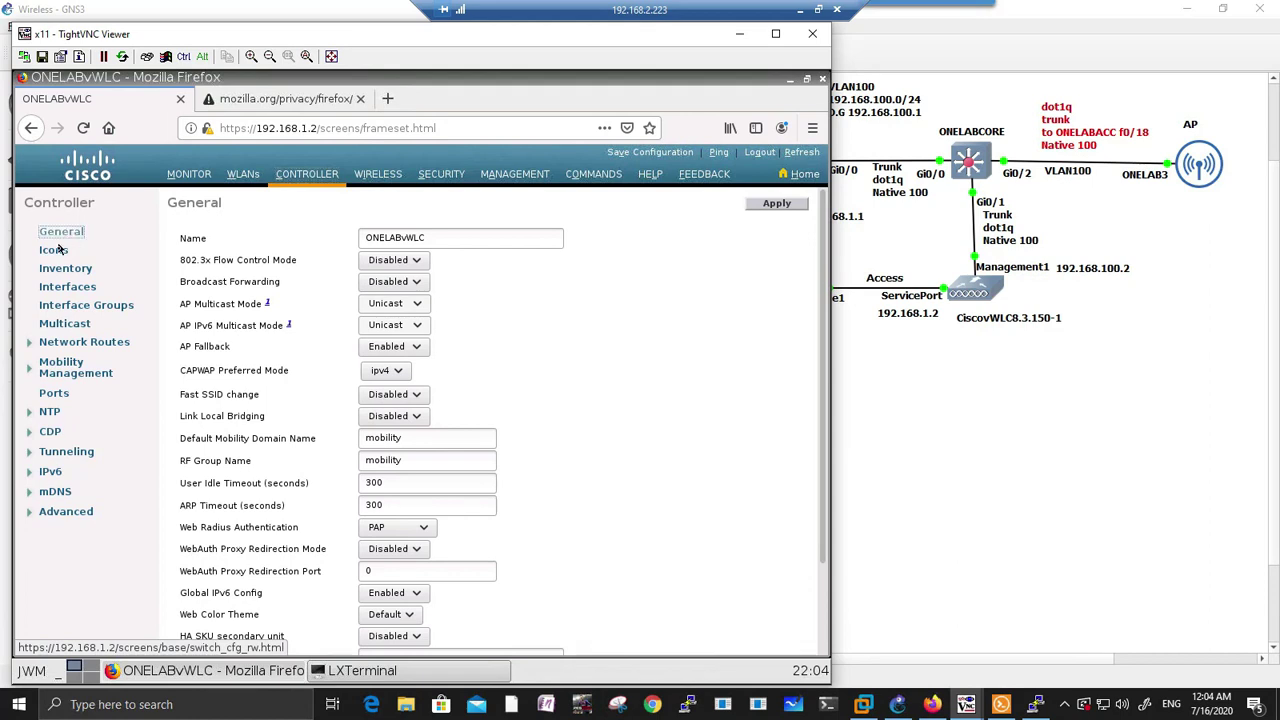
click(68, 287)
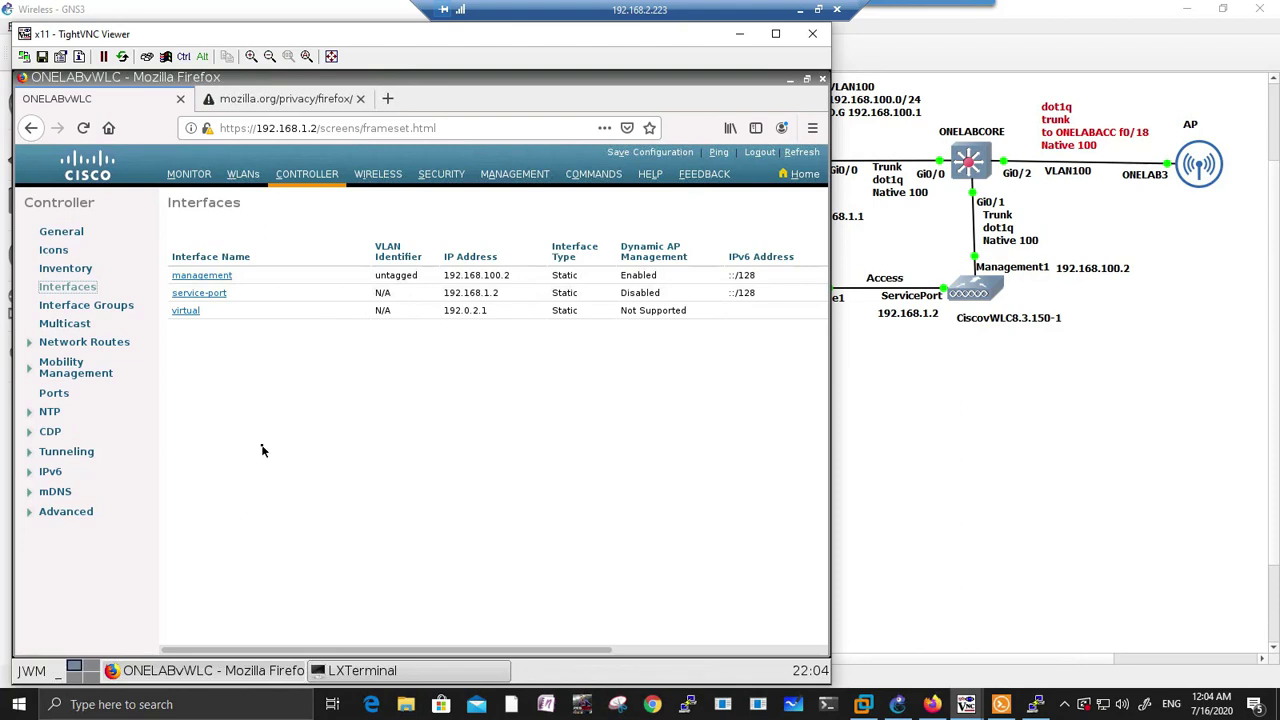
click(61, 232)
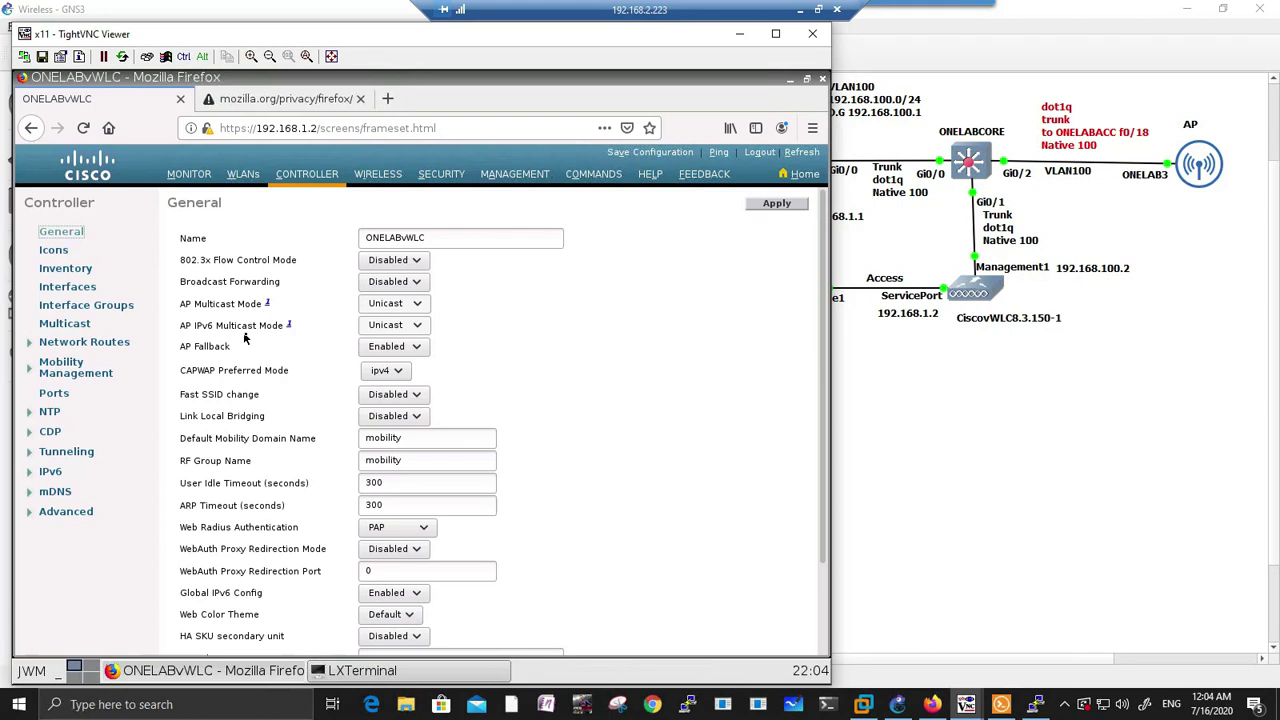
click(500, 176)
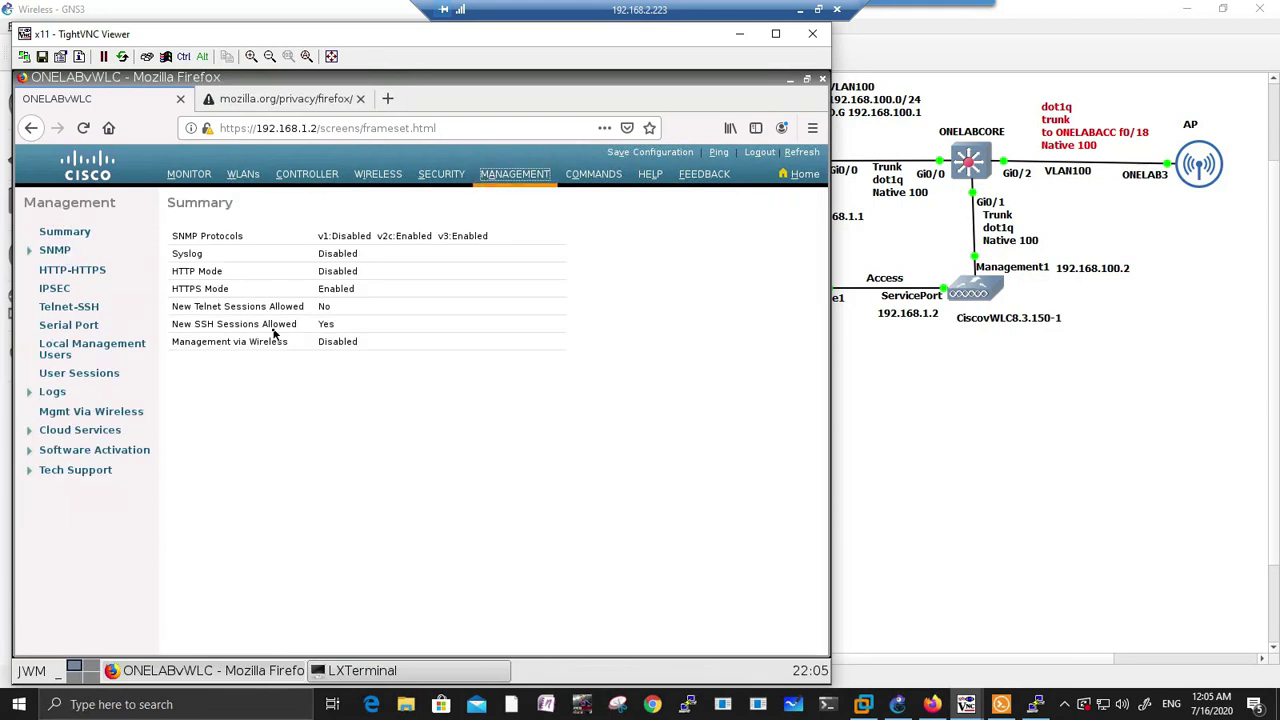
Step: Open the Telnet-SSH settings and save the controller configuration to flash
click(87, 309)
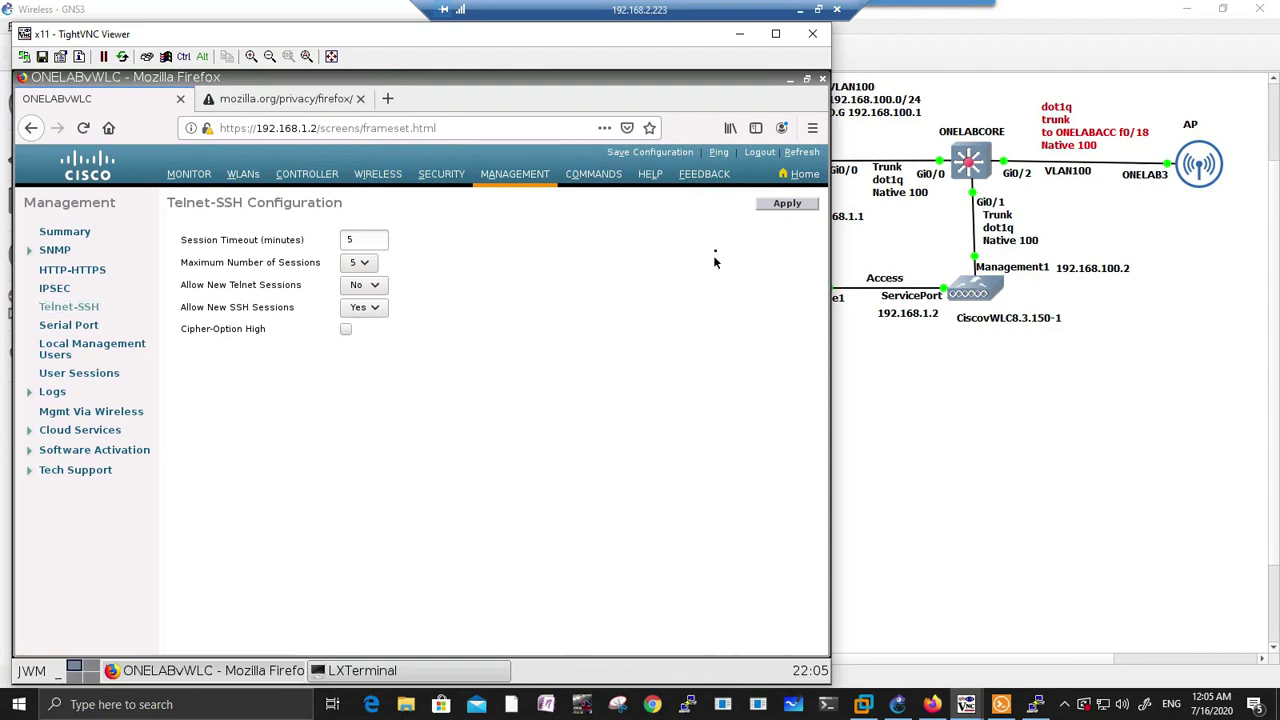
click(648, 153)
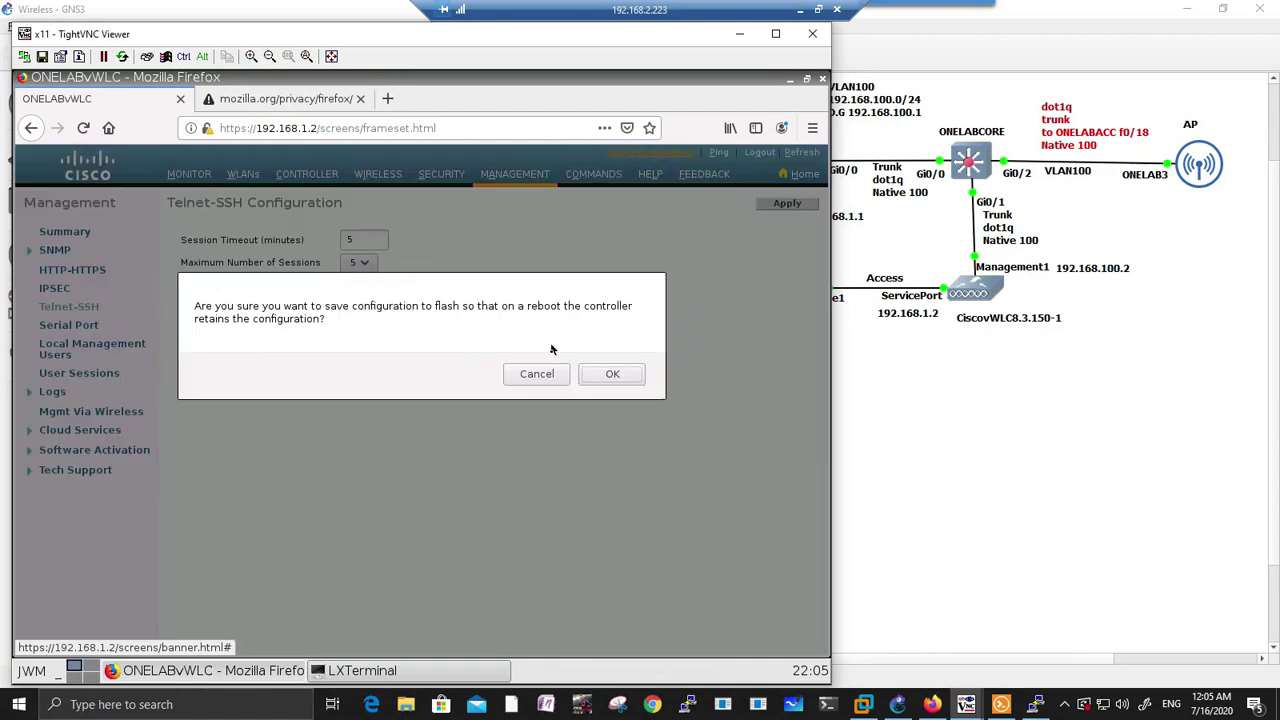
click(608, 375)
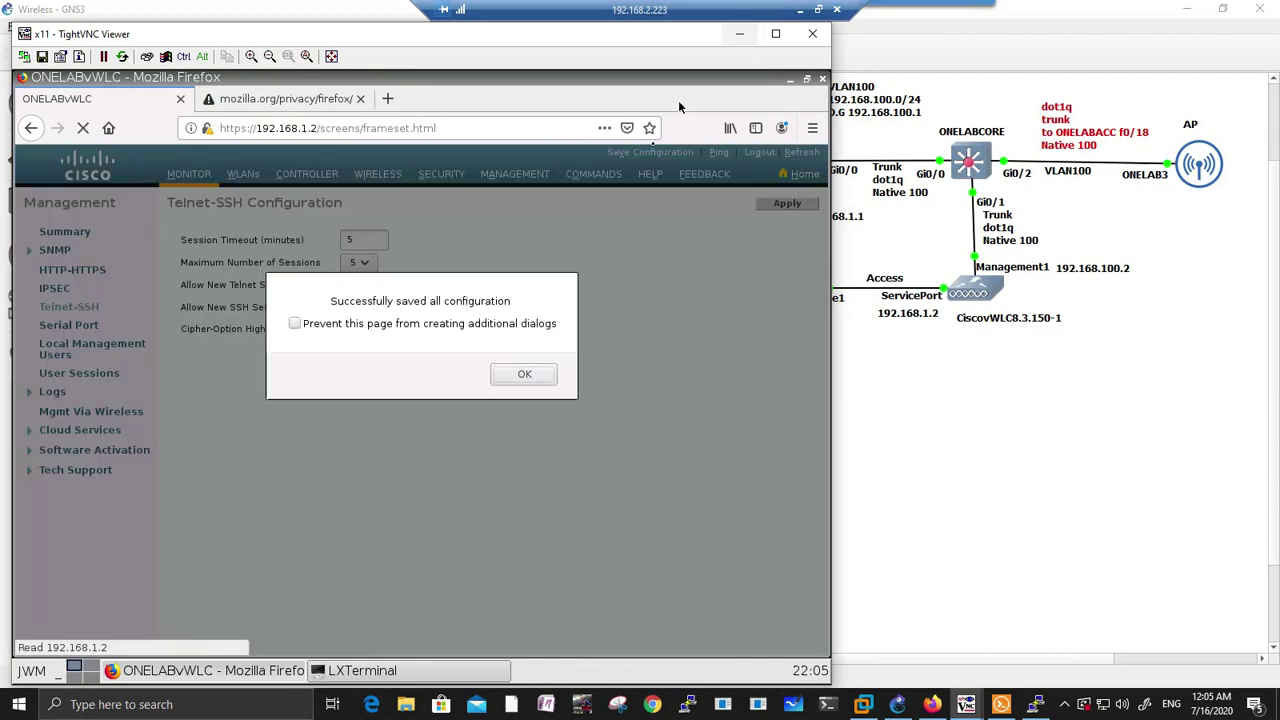
click(540, 376)
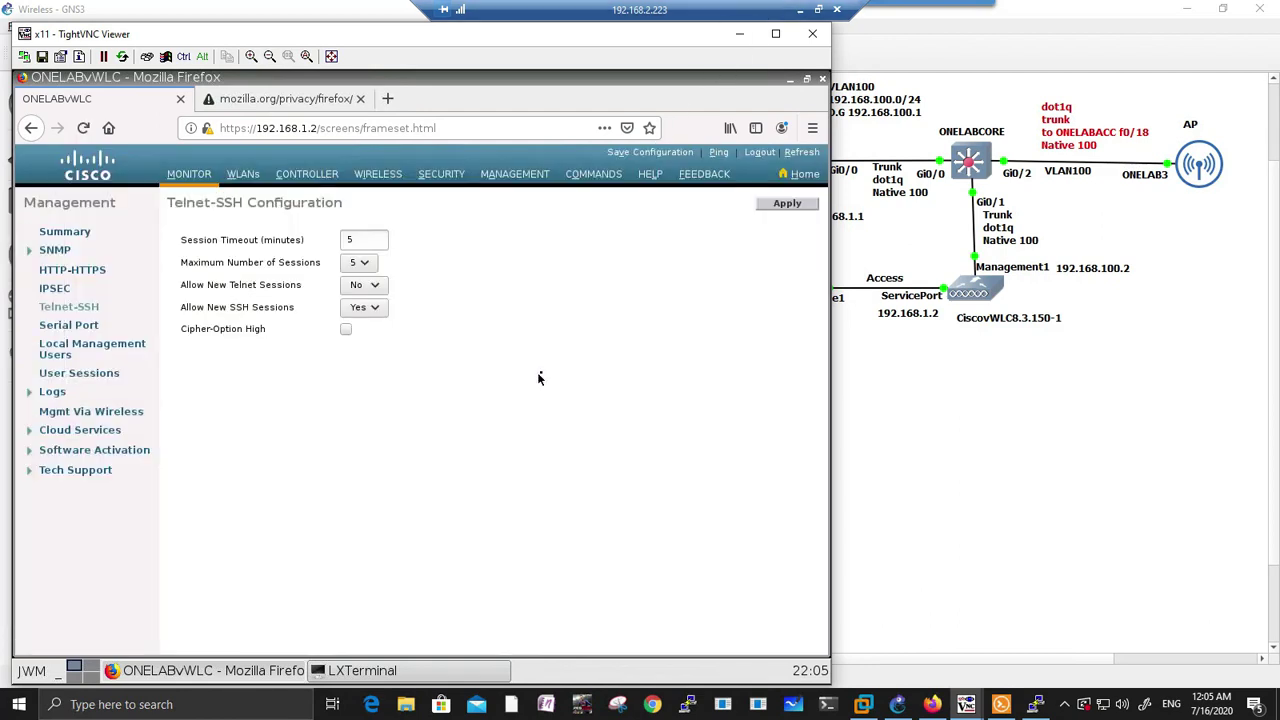
Step: Minimize the TightVNC viewer and bring back the controller's QEMU console window
click(740, 34)
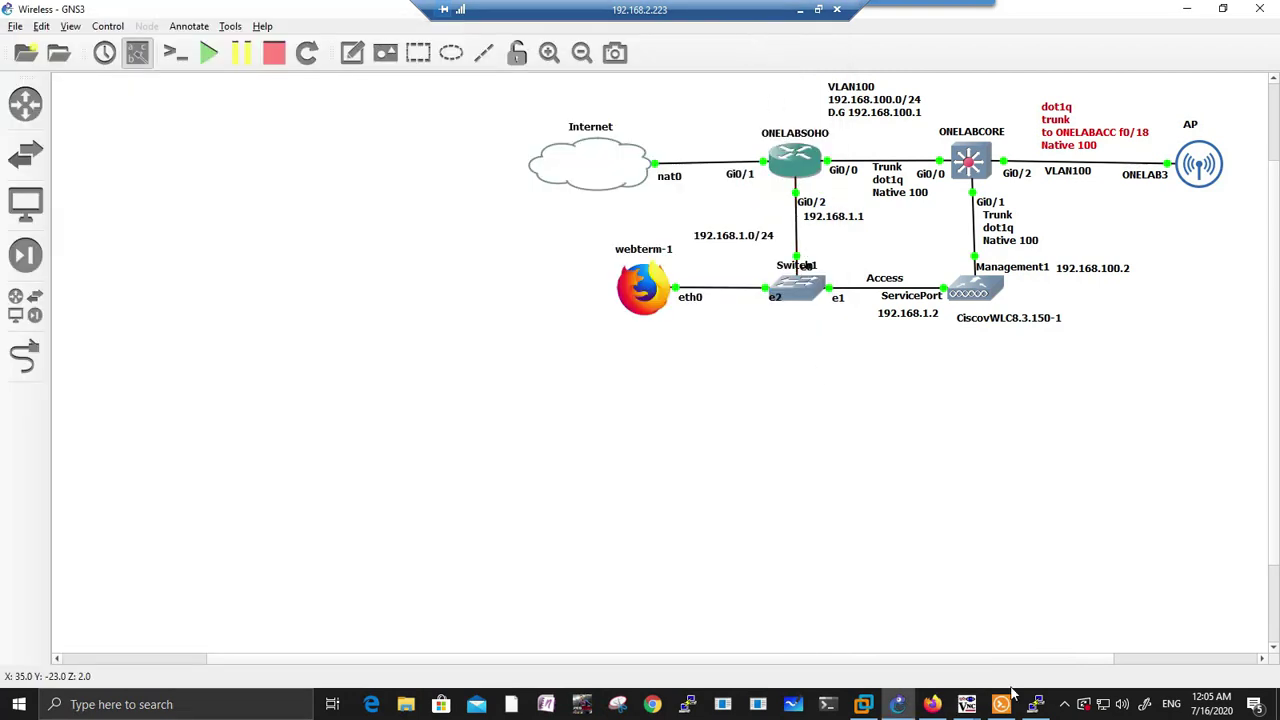
mouse_move(1000, 707)
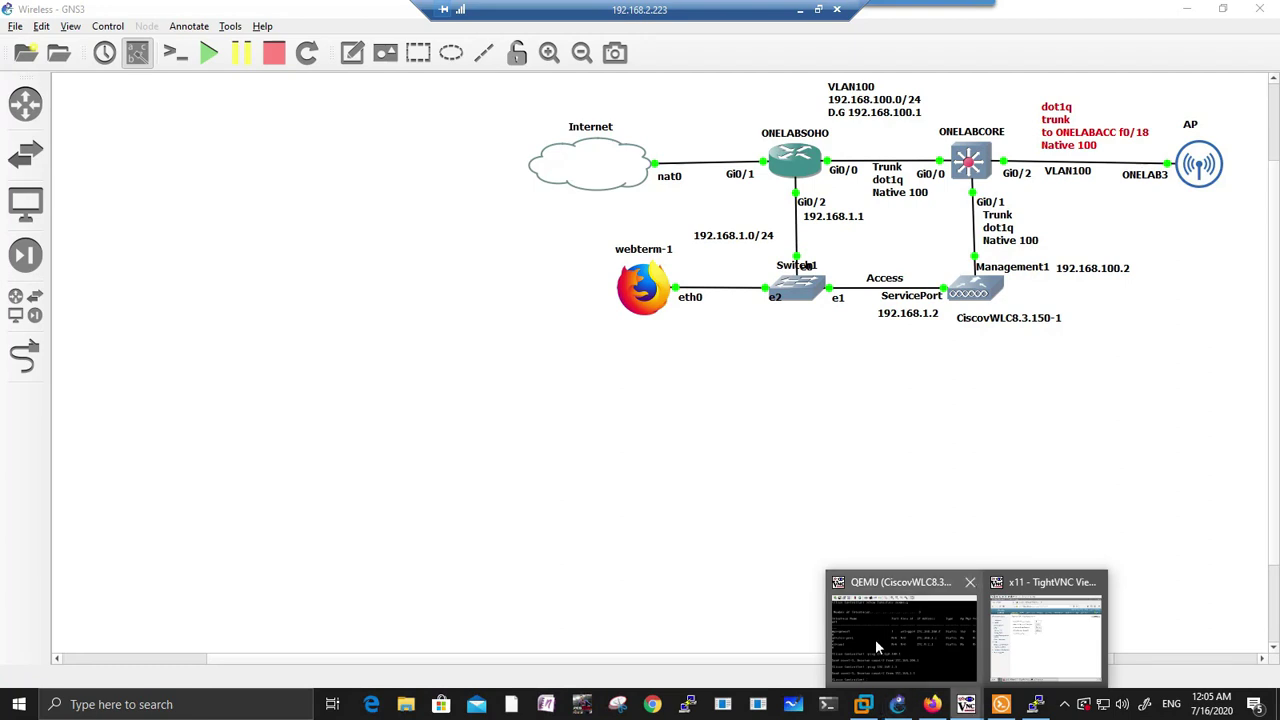
click(873, 636)
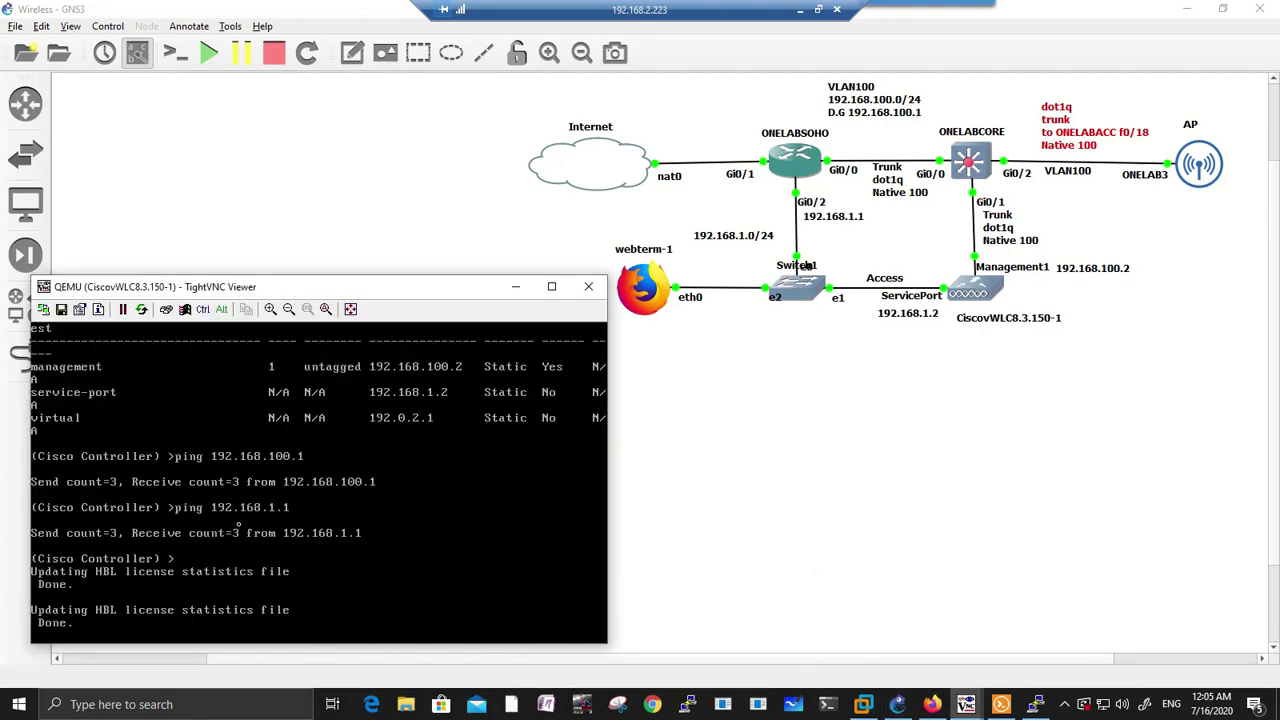
Step: Enable 'config ap cert-expiry-ignore' for both ssc and mic on the controller console
key(Return)
key(Return)
key(Return)
key(Return)
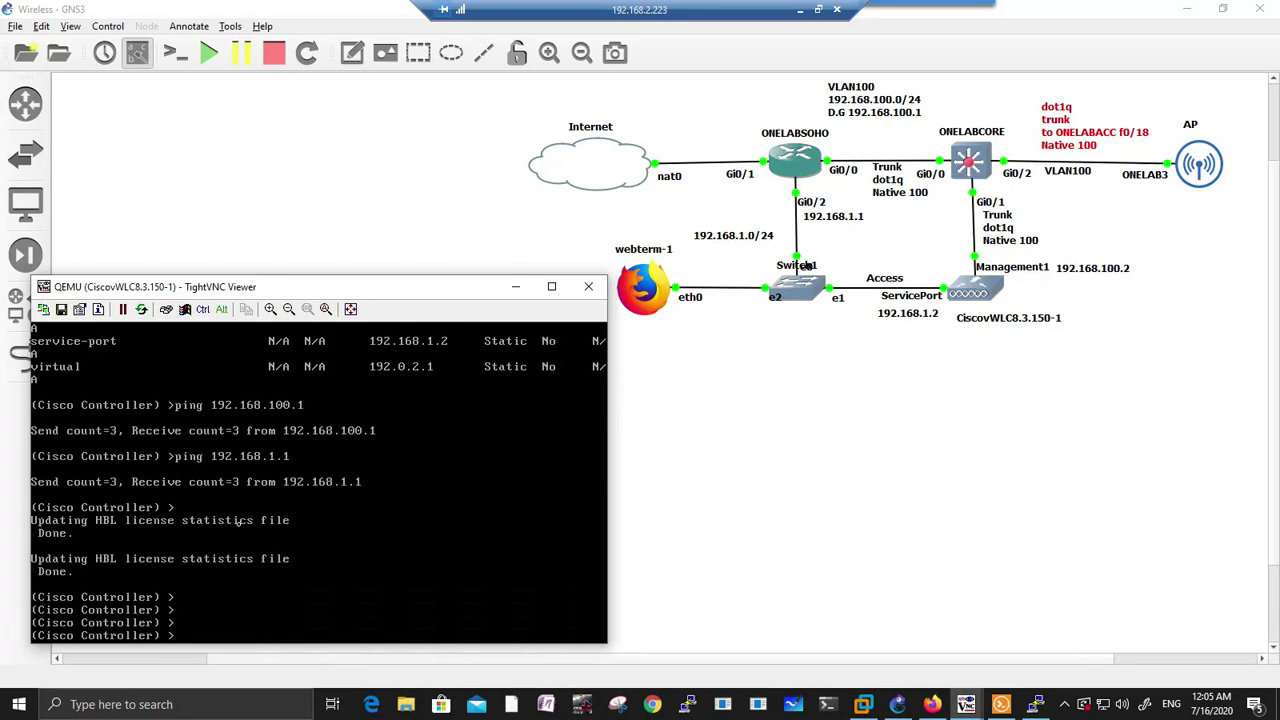
text(seconf)
key(BackSpace)
key(BackSpace)
key(BackSpace)
key(BackSpace)
text(config a)
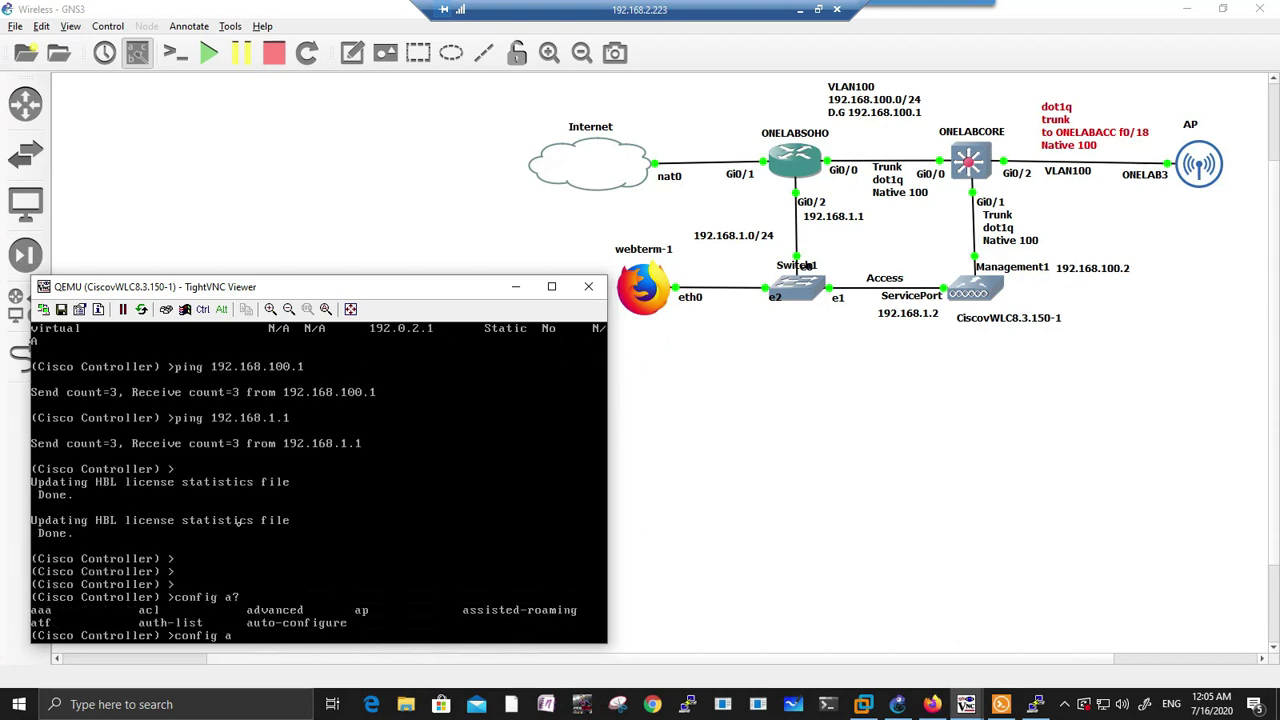
text(?p cert-expiry-ignore ssc enable)
key(Return)
key(Up)
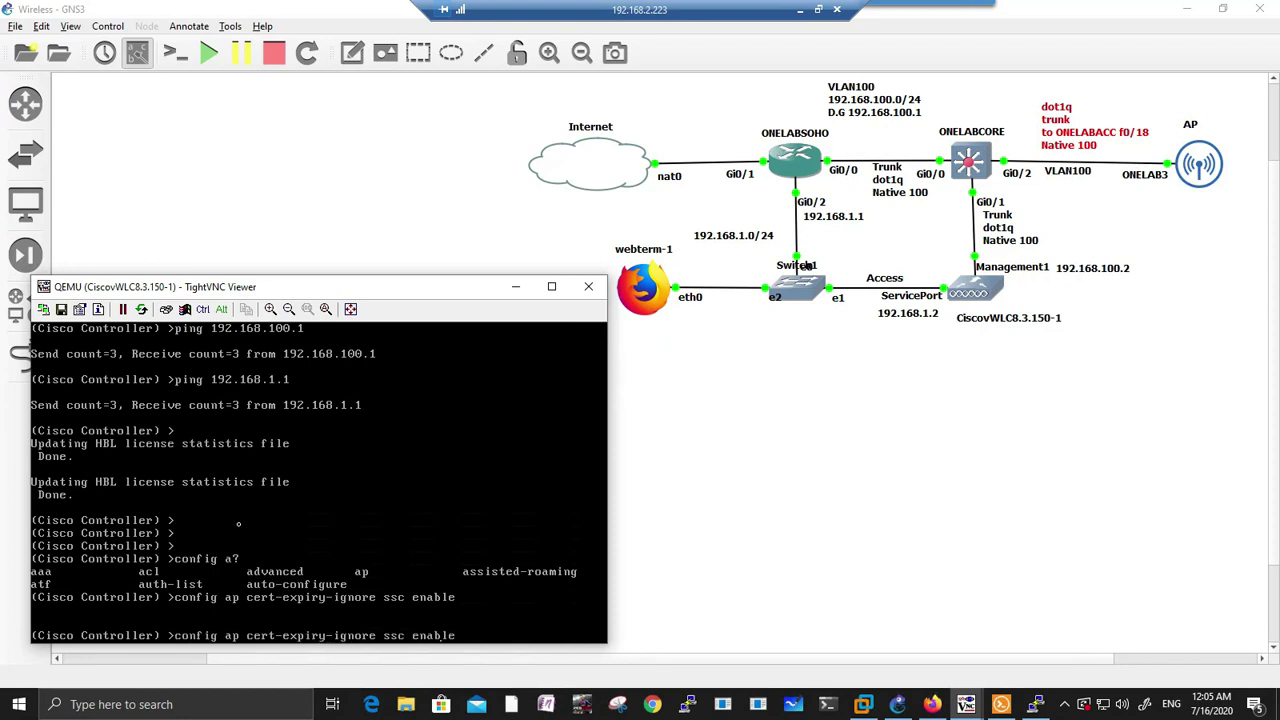
key(BackSpace)
key(BackSpace)
key(BackSpace)
text(mic)
key(Delete)
key(Delete)
key(Delete)
key(Delete)
key(Delete)
key(Delete)
text(enable)
key(Return)
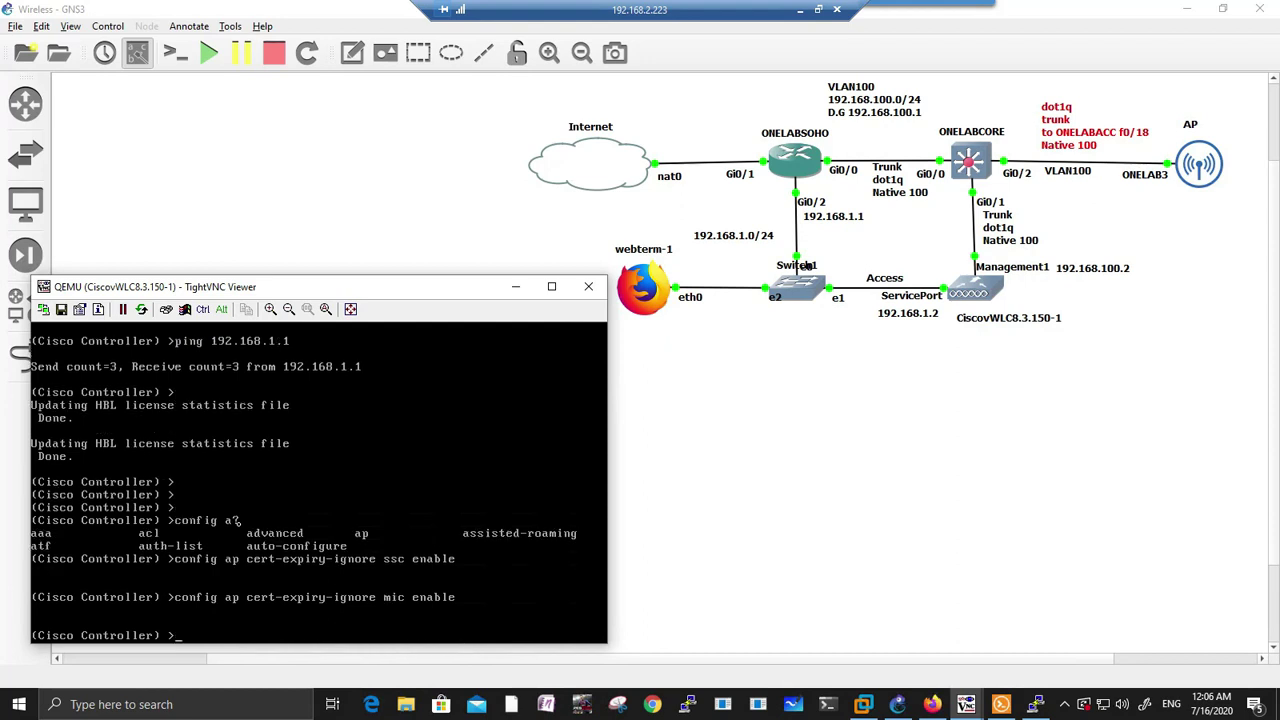
Step: Run 'save config' and confirm with y
text(save config)
key(Return)
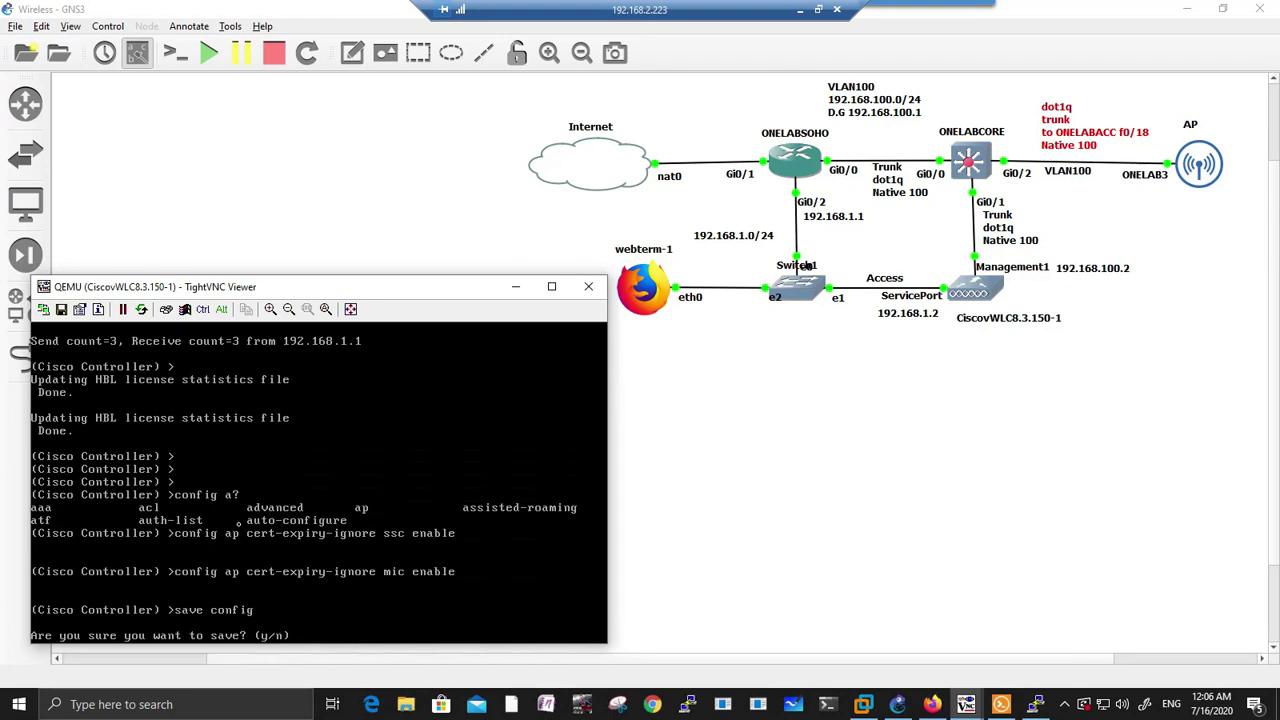
text(y)
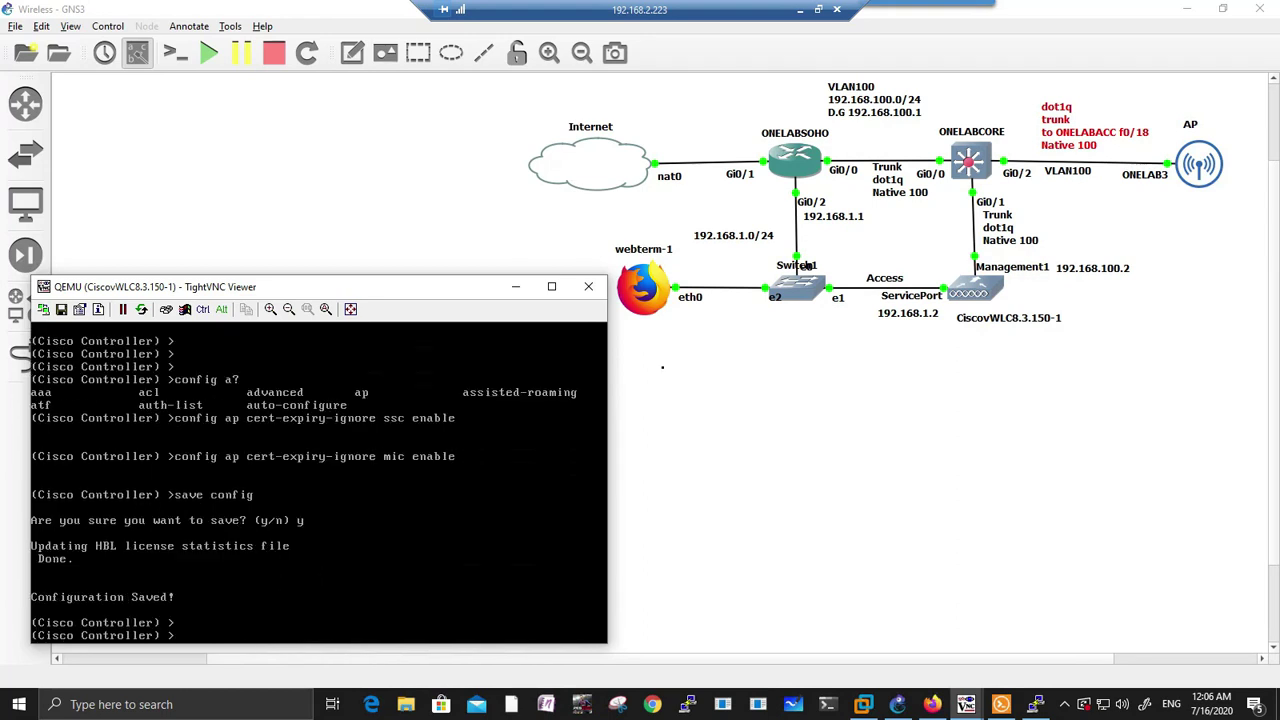
Step: Turn on 'debug capwap console cli' on the AP2 console
click(800, 10)
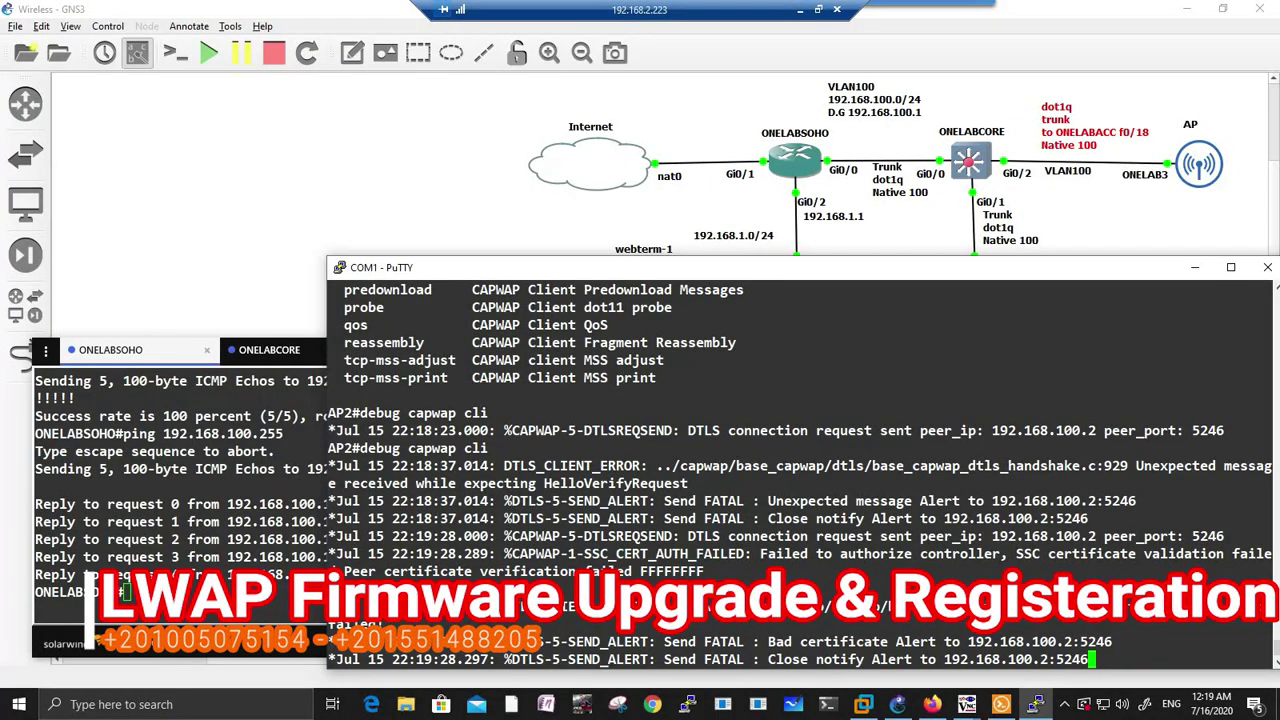
key(Return)
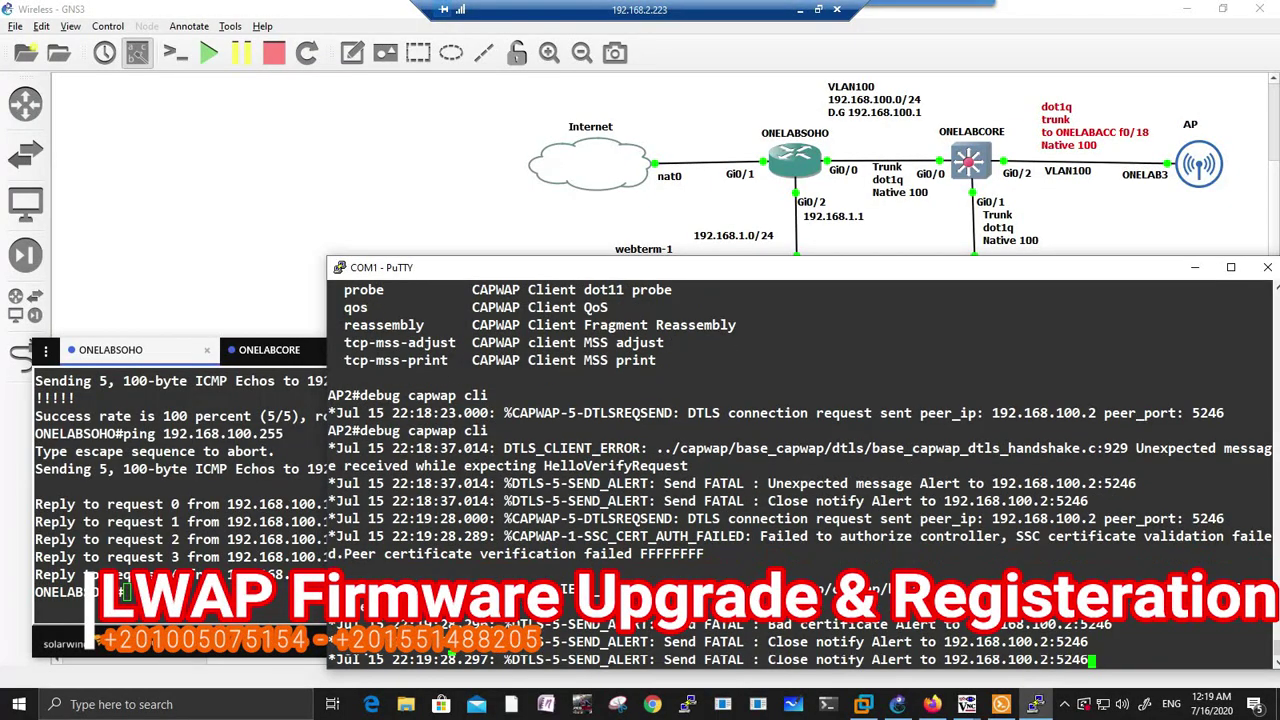
key(Up)
key(BackSpace)
key(BackSpace)
key(BackSpace)
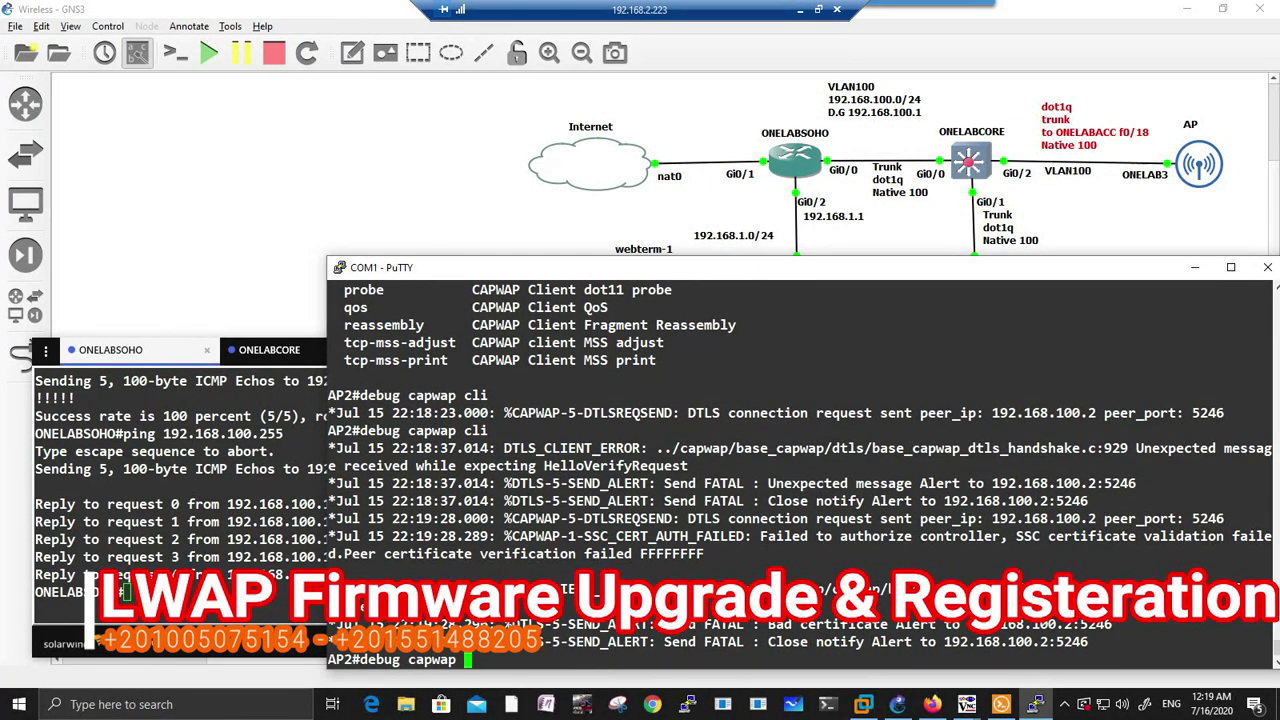
text(cons)
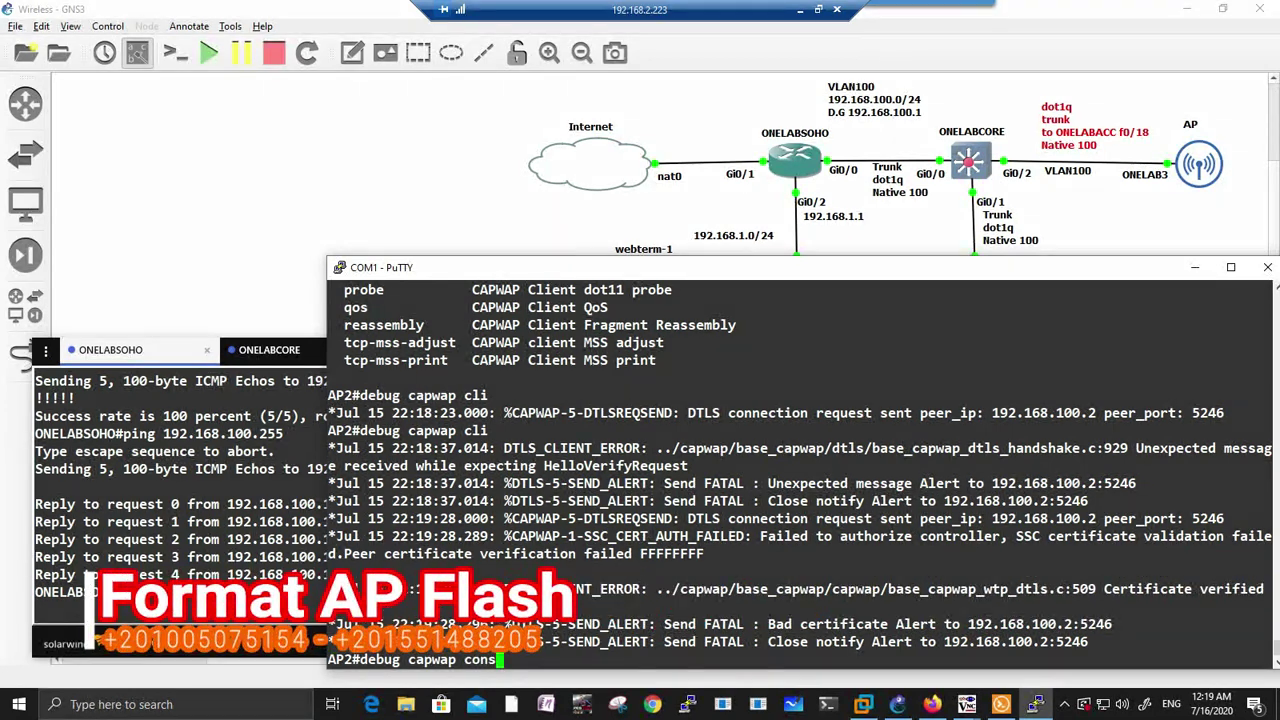
text(ole cli)
key(Return)
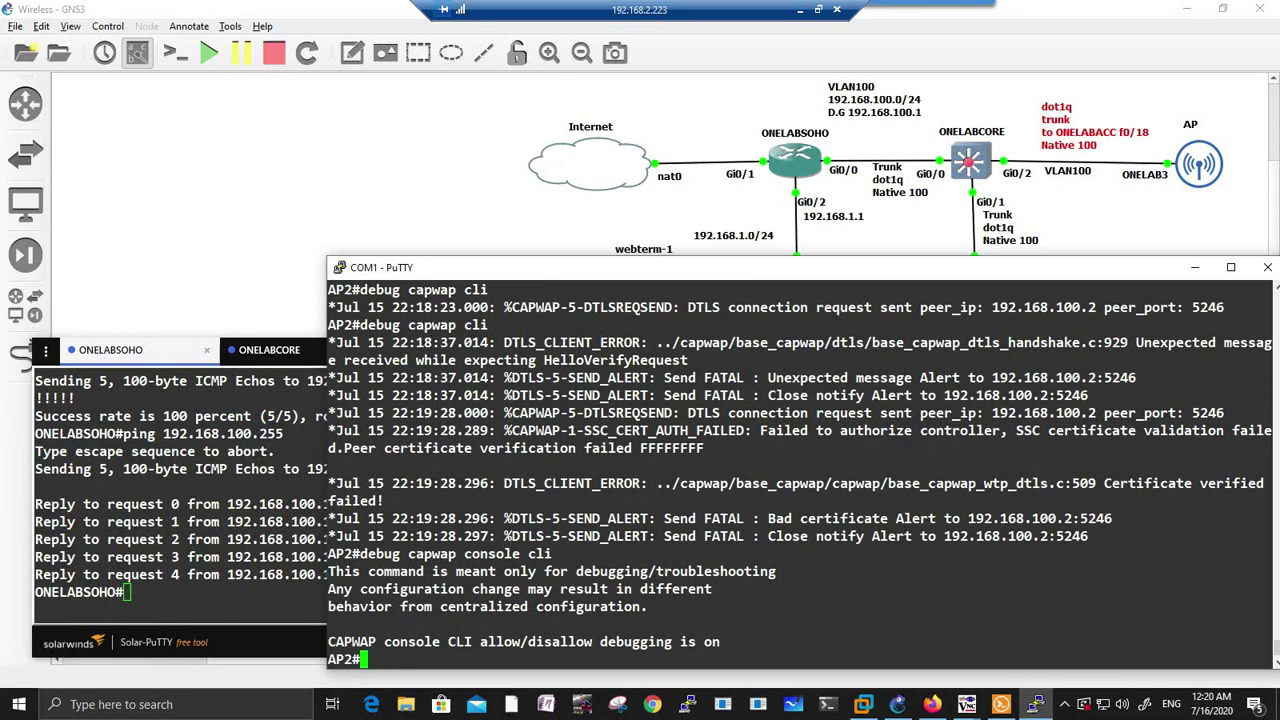
Step: Start 'format flash:' on AP2, accept the first confirmation, and minimize the remote session
text(for)
key(Tab)
text(fla)
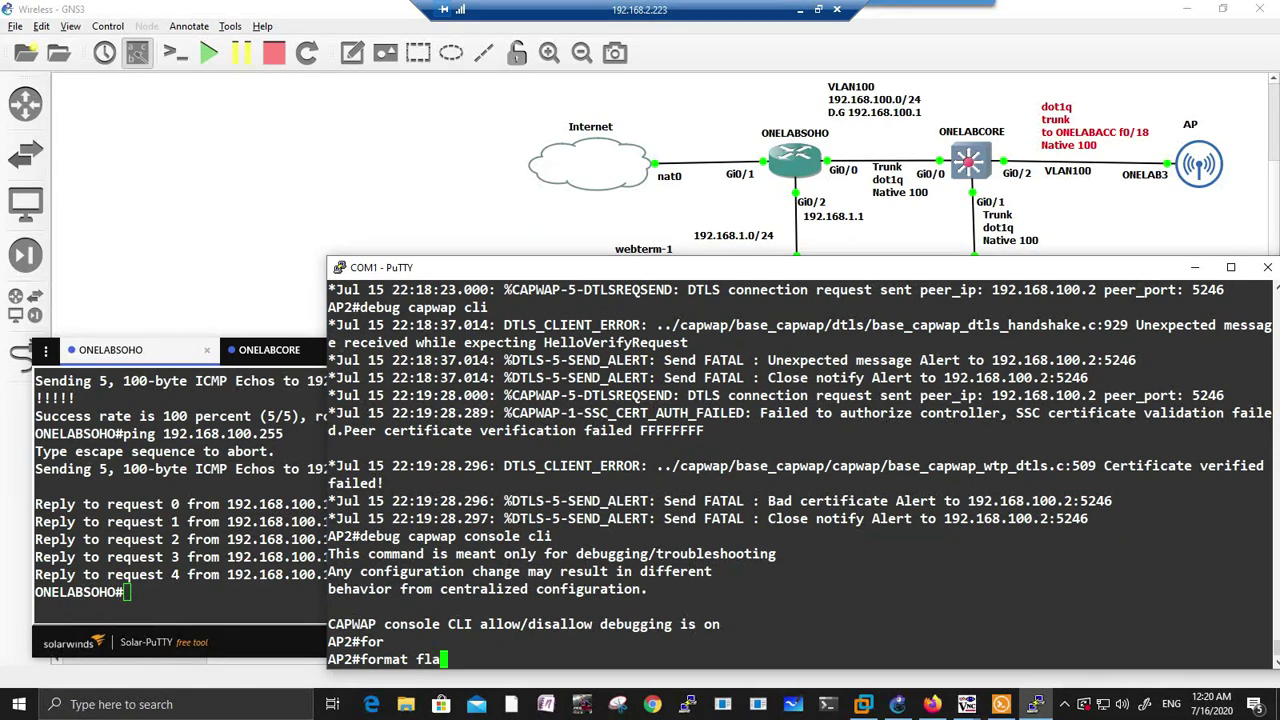
text(sh)
key(Tab)
text(:)
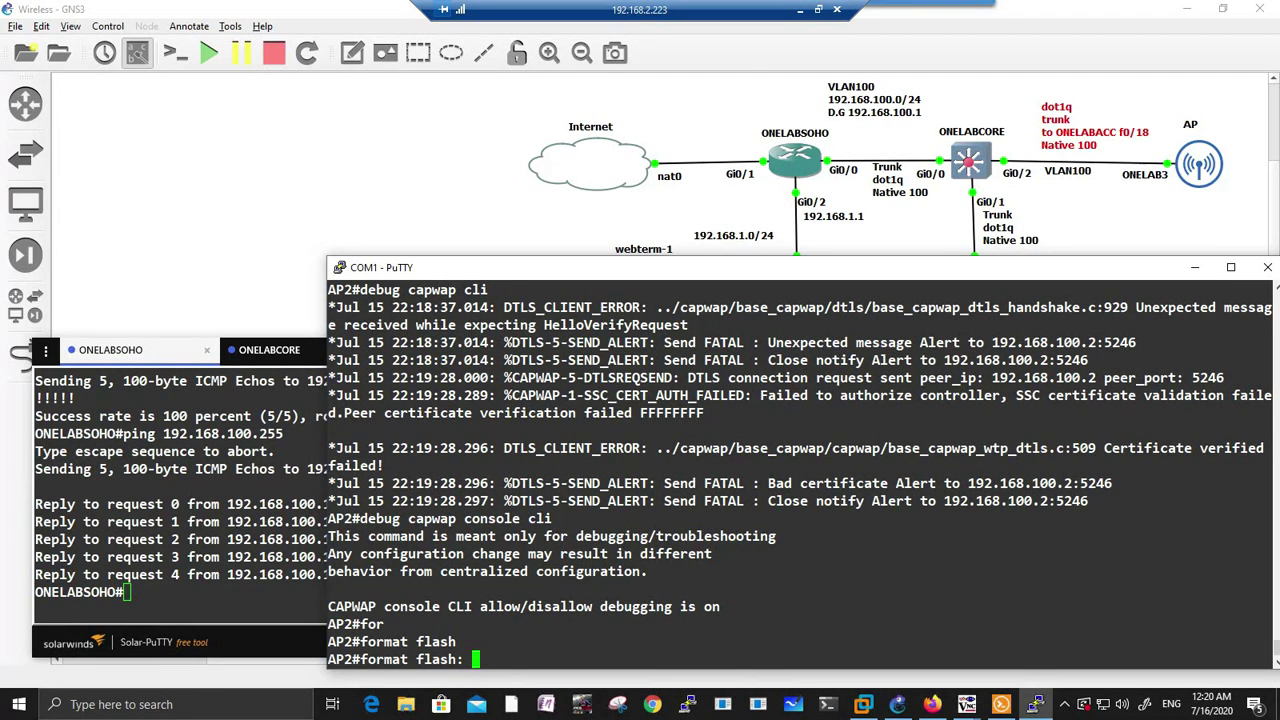
key(Return)
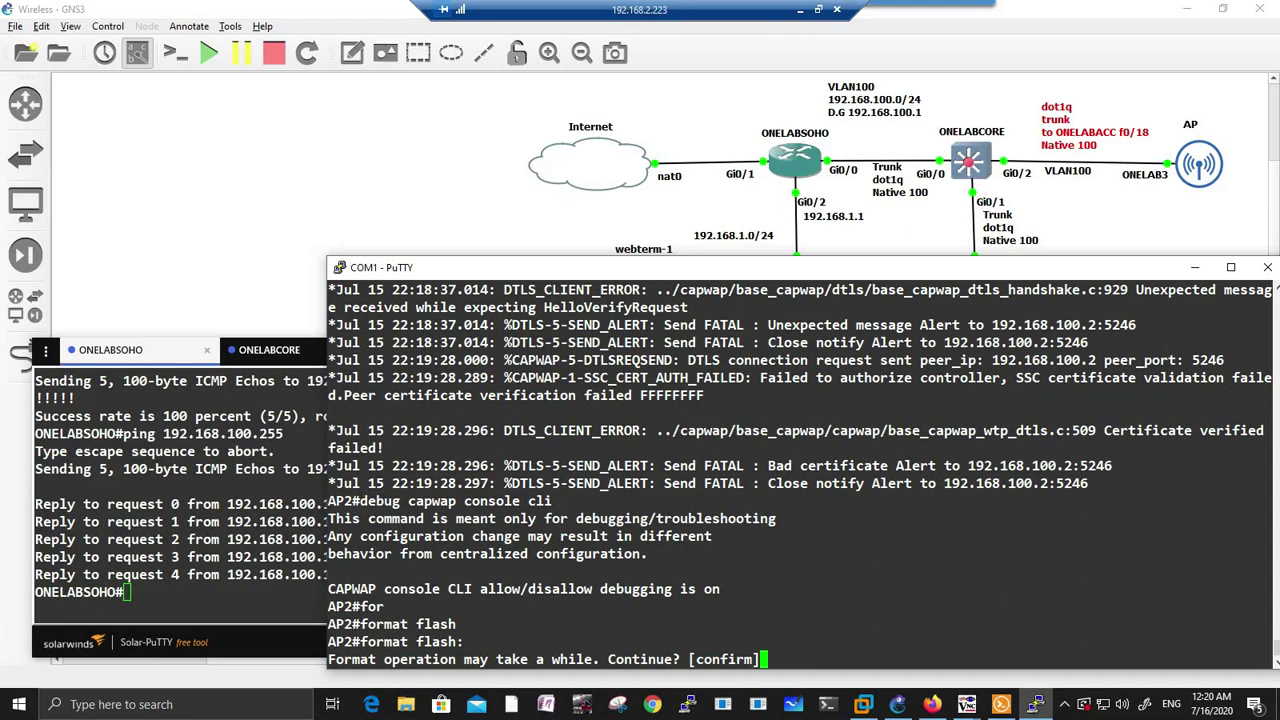
key(Return)
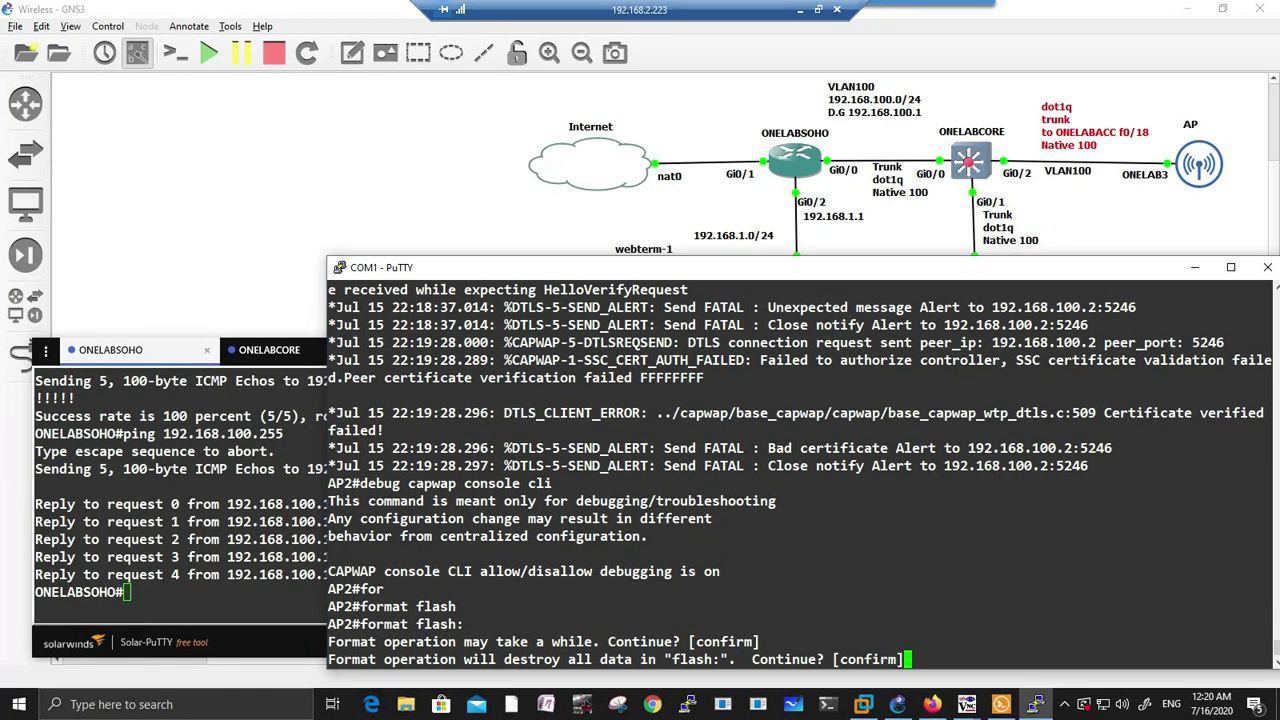
click(800, 12)
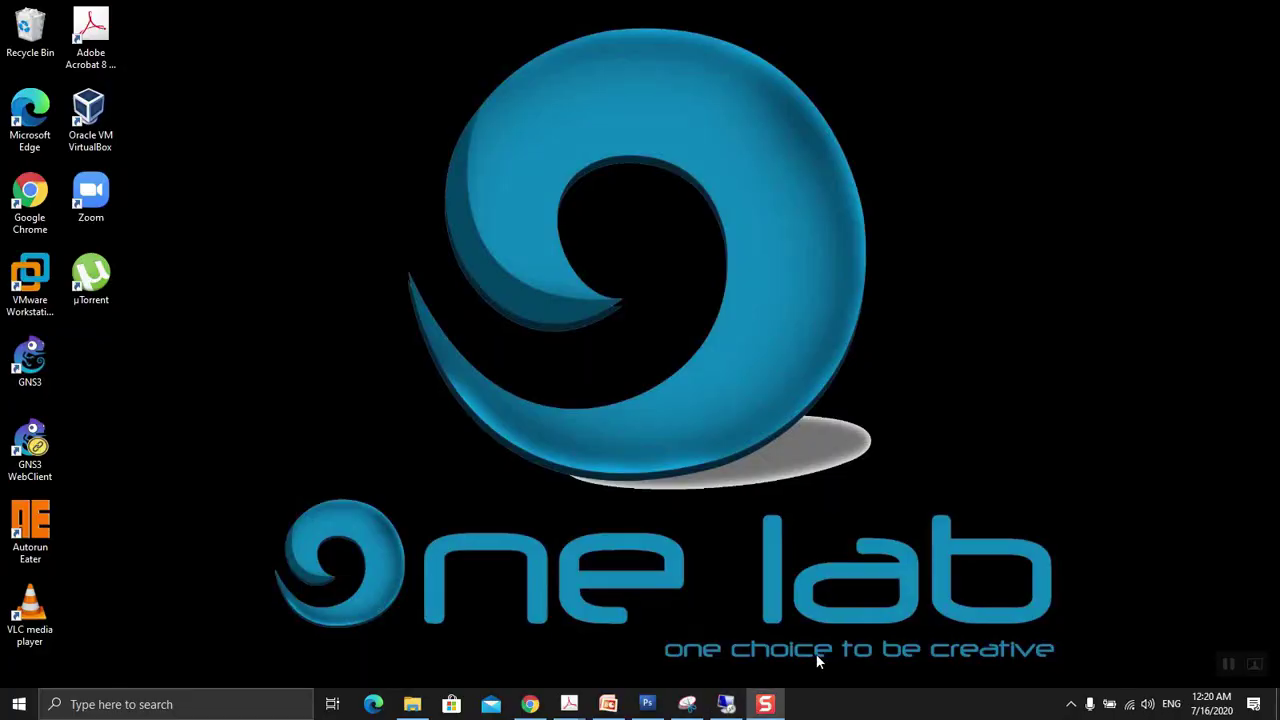
Step: Close Firefox and clear the GNS3 and COM1 console windows to reach VirtualBox Manager
click(726, 704)
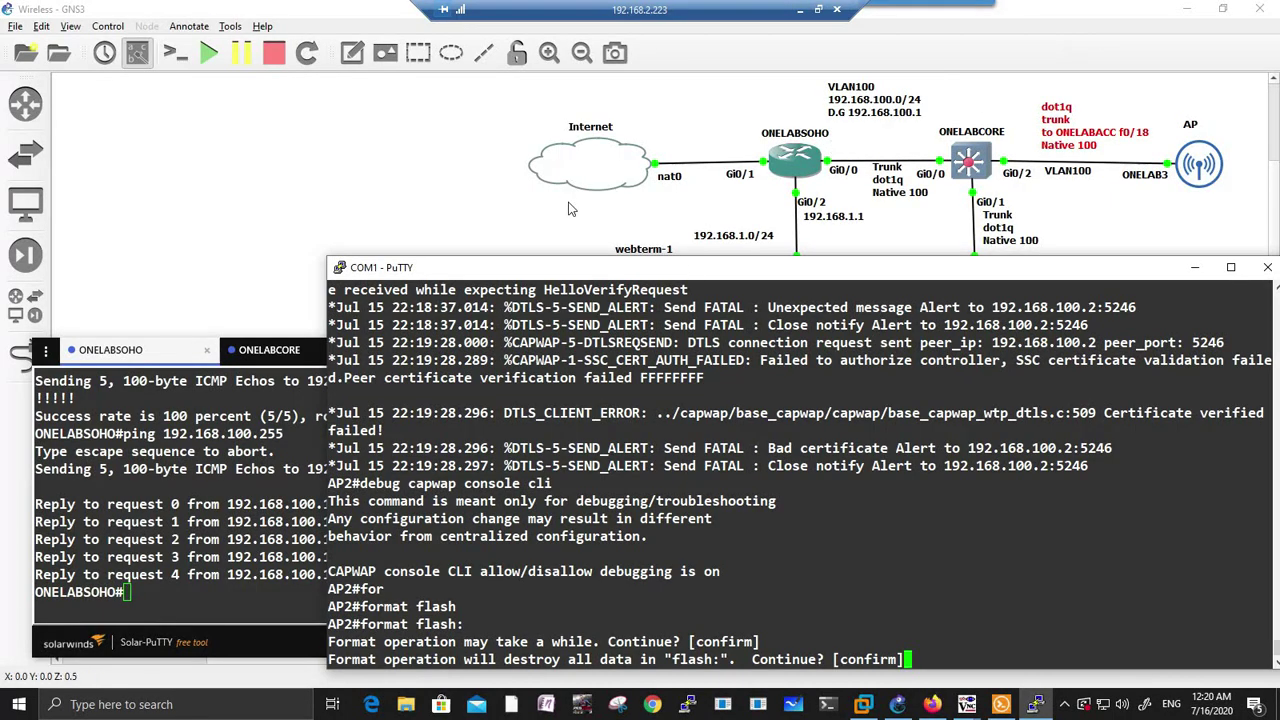
click(1186, 9)
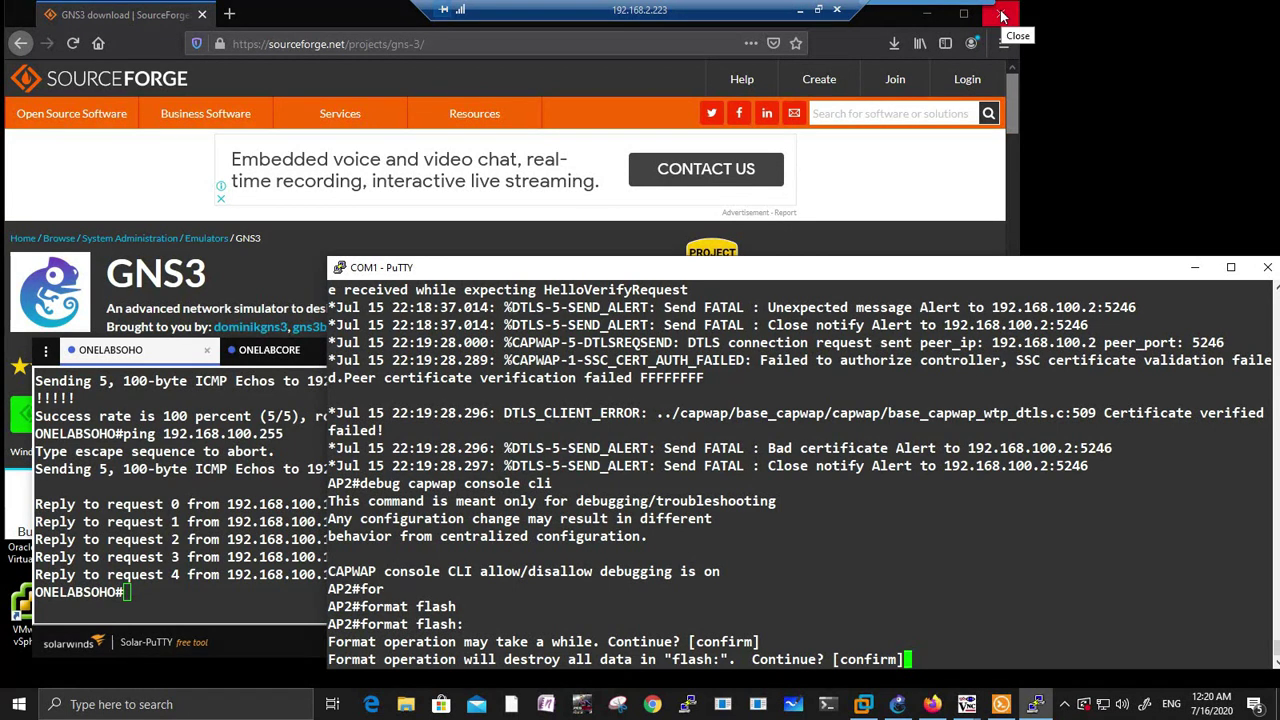
click(1004, 16)
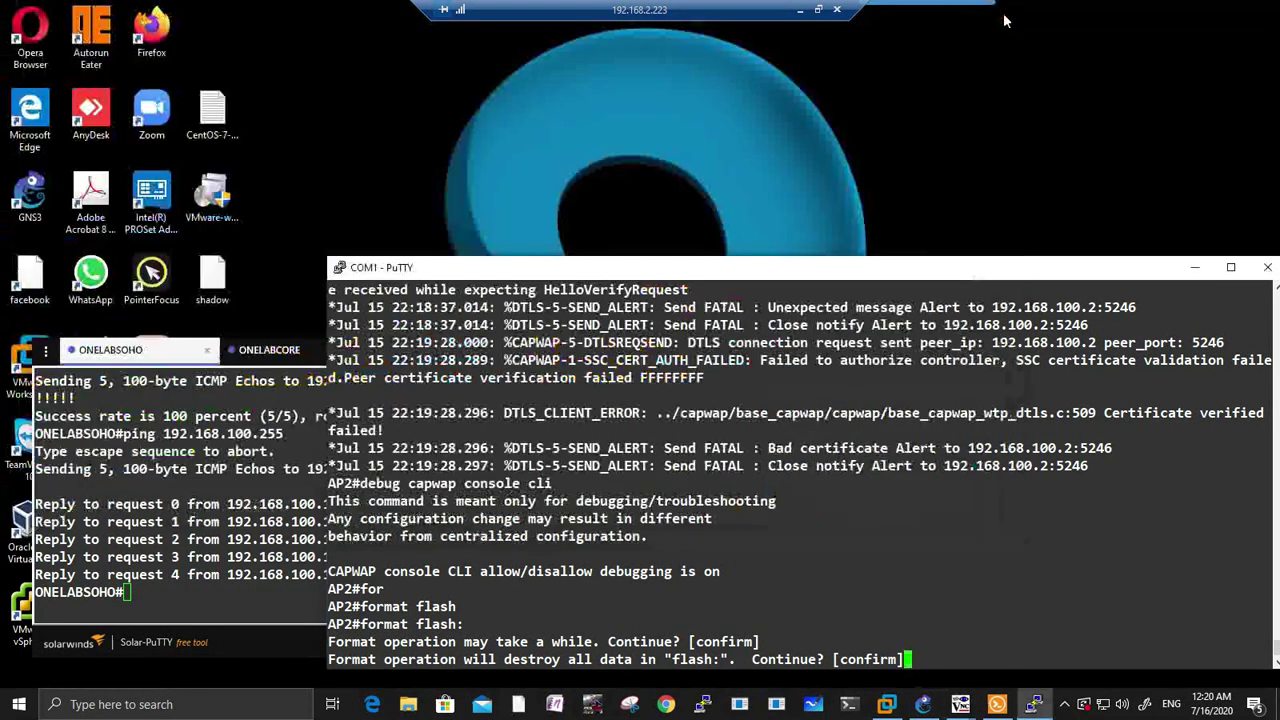
click(308, 208)
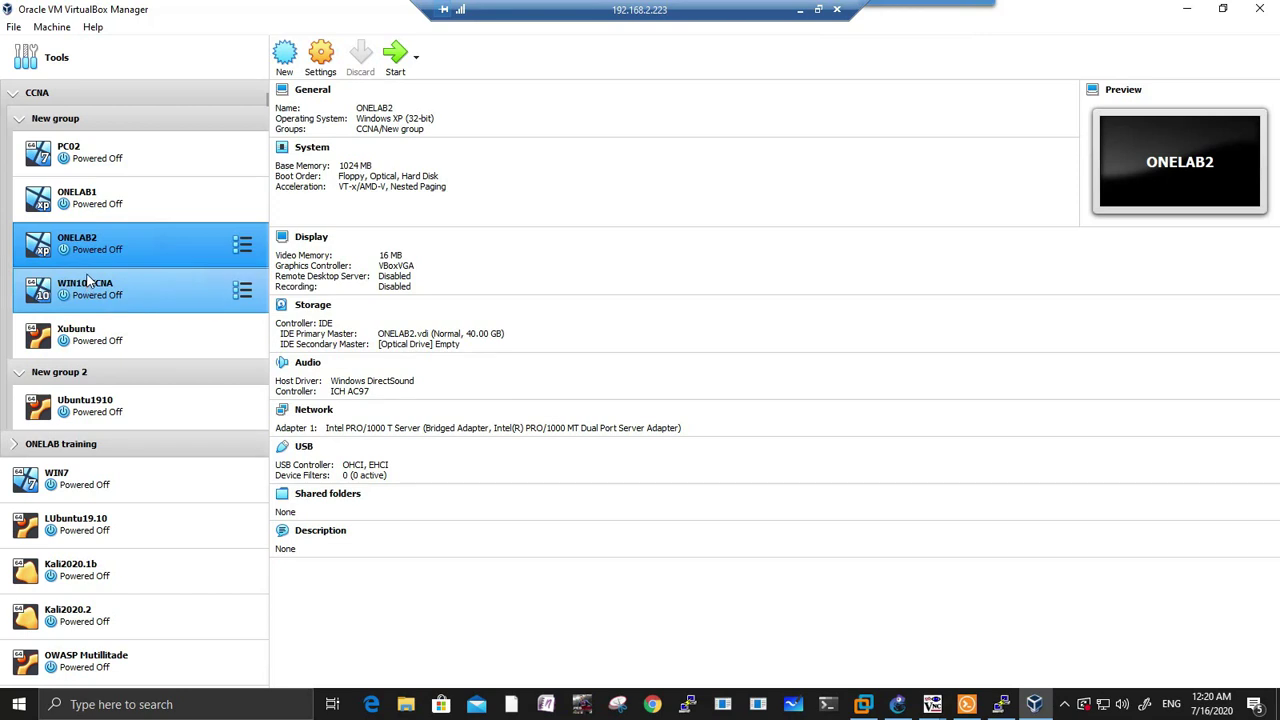
Step: Set ONELAB2's network Adapter 1 to 'Not attached' and save the VM settings
click(92, 206)
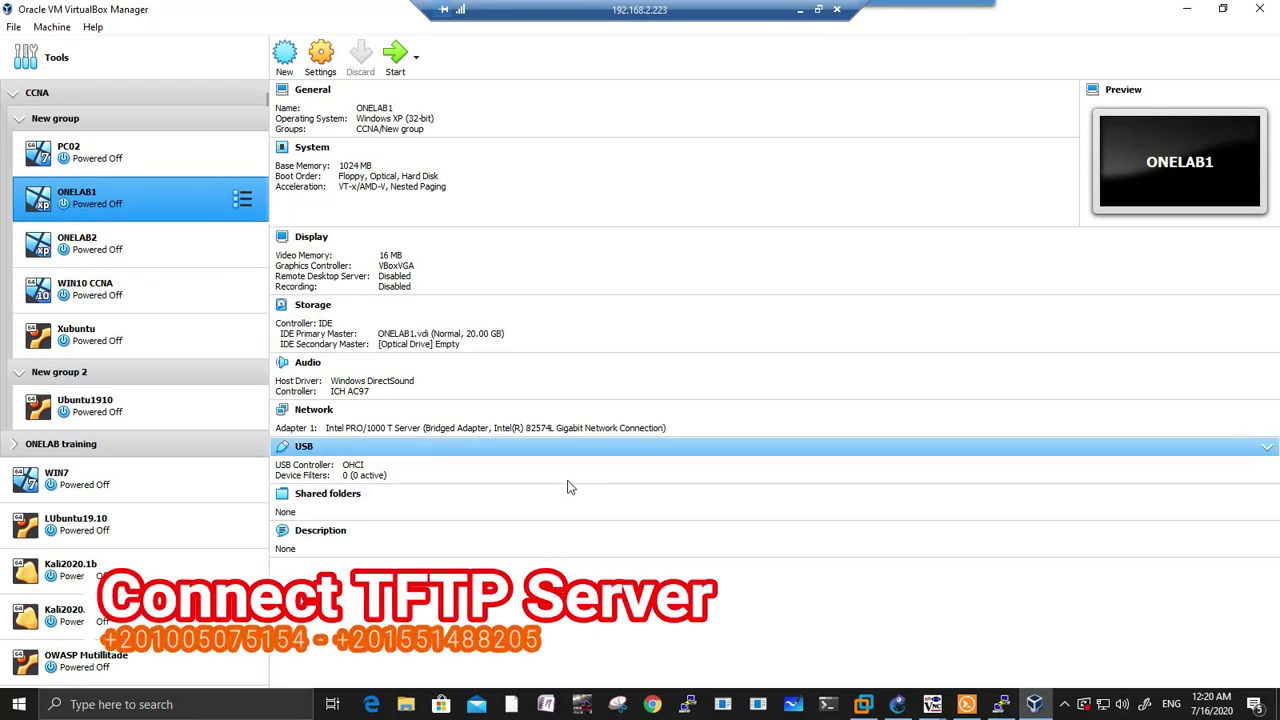
click(118, 262)
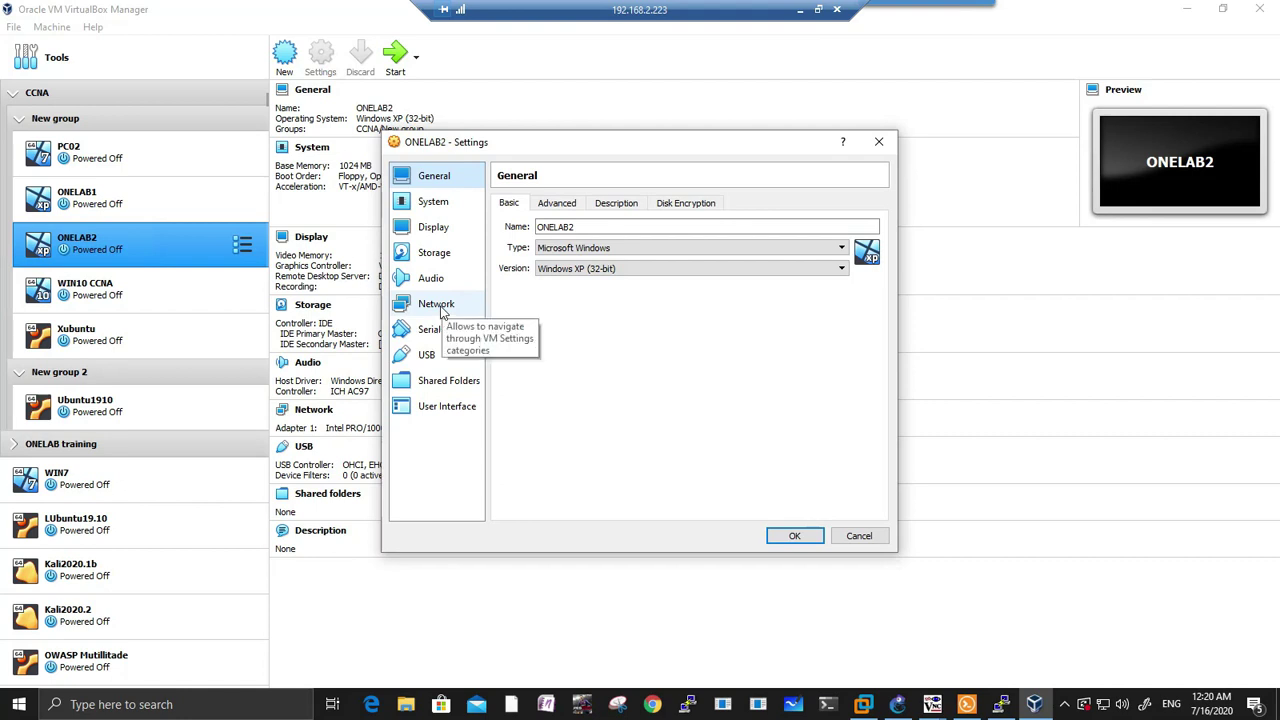
click(440, 306)
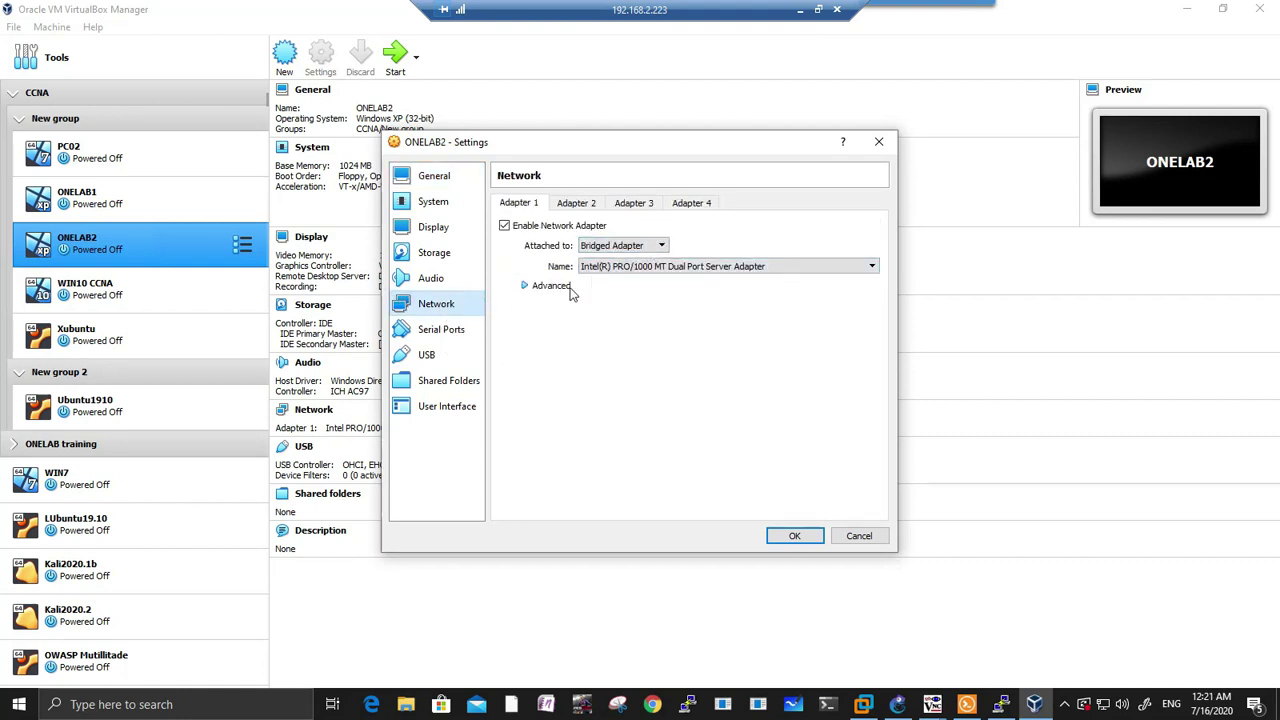
click(524, 286)
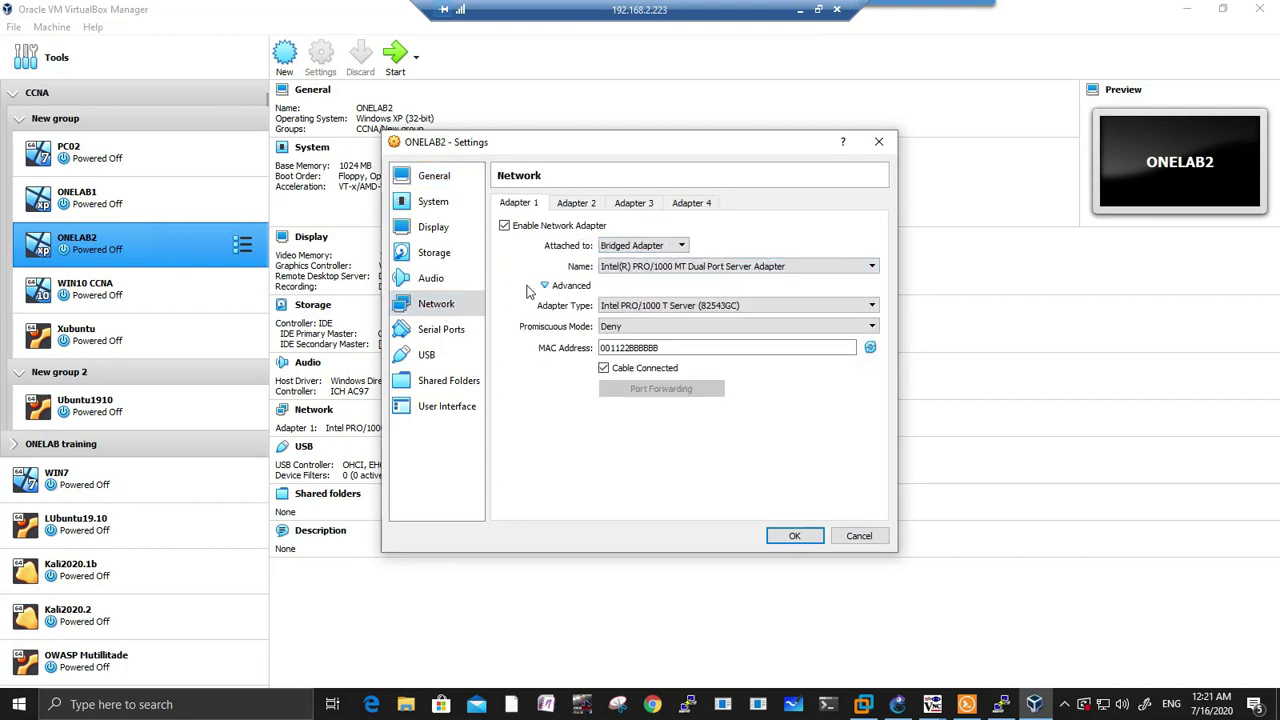
click(645, 246)
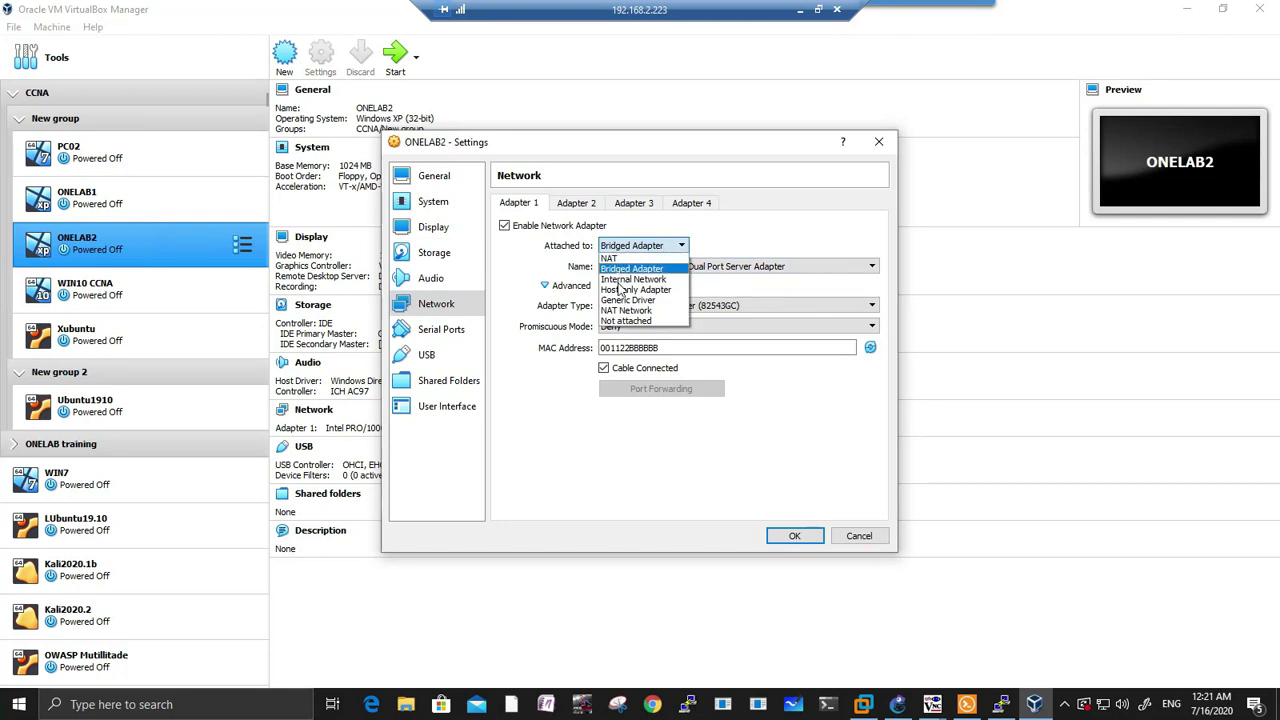
click(625, 321)
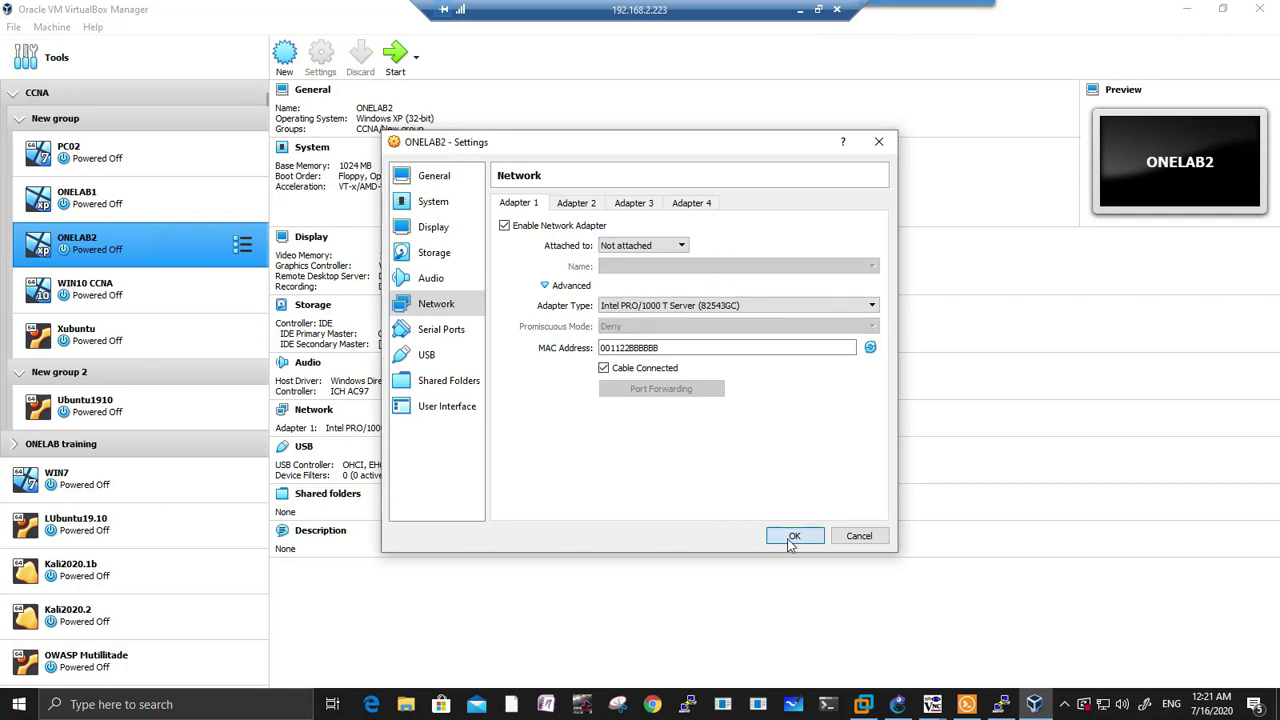
click(792, 536)
click(898, 704)
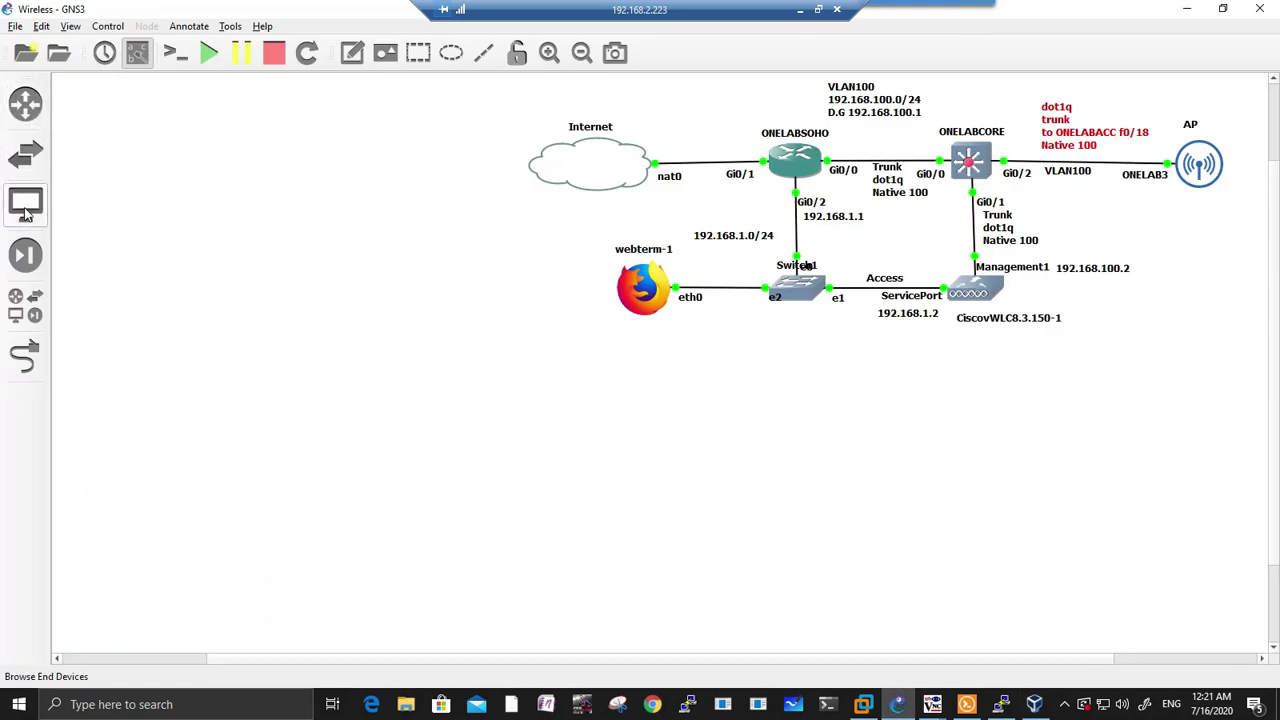
Step: Check the VirtualBox VM templates in Preferences, then open the End Devices browser listing ONELAB1 and ONELAB2
click(44, 26)
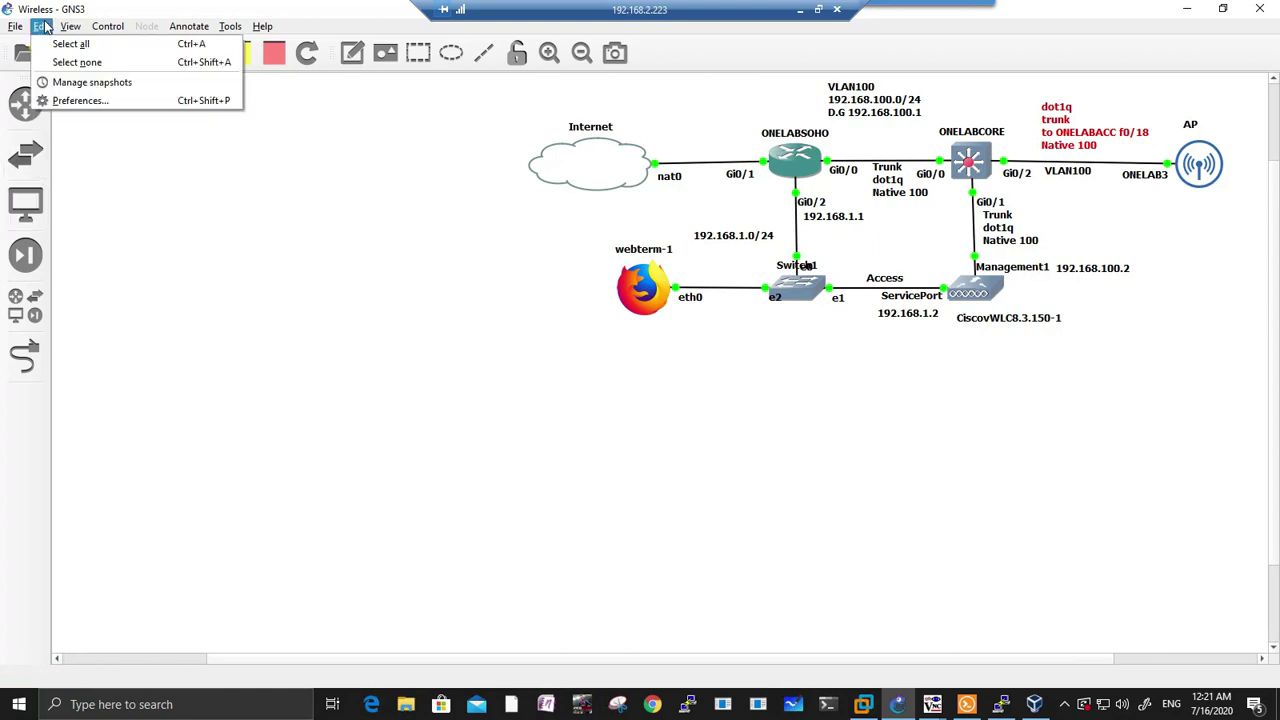
click(72, 112)
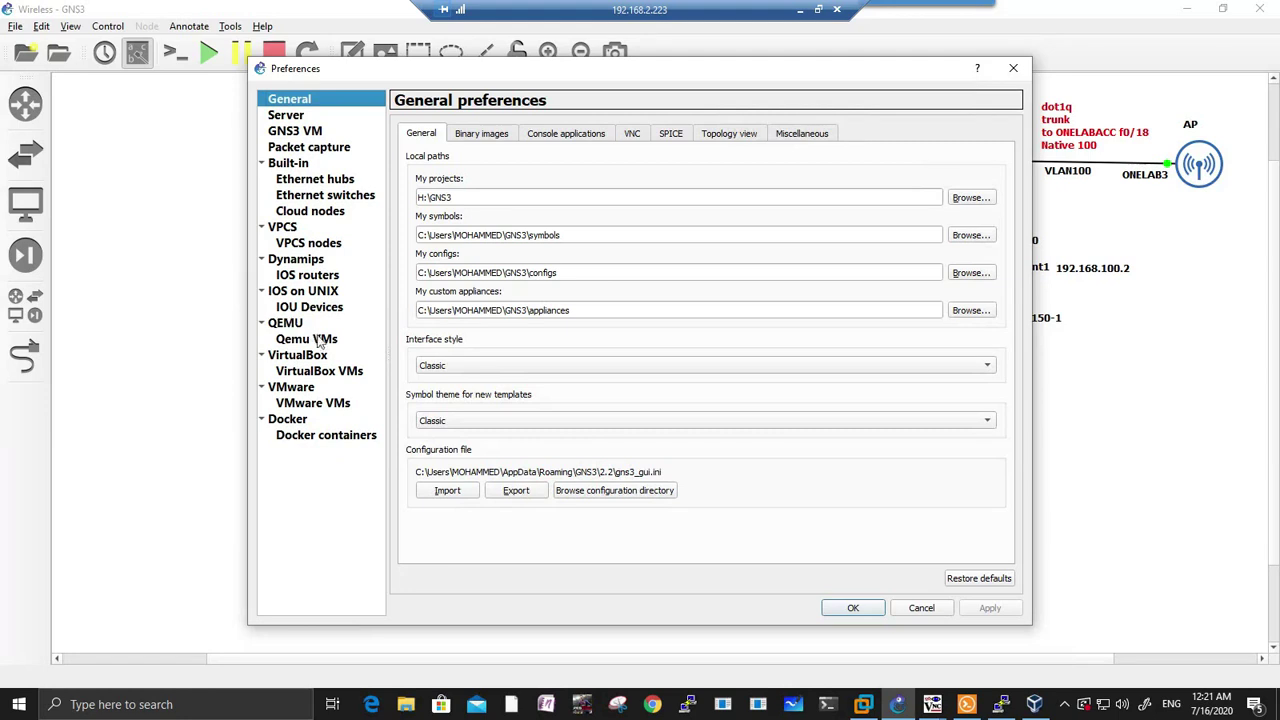
click(322, 372)
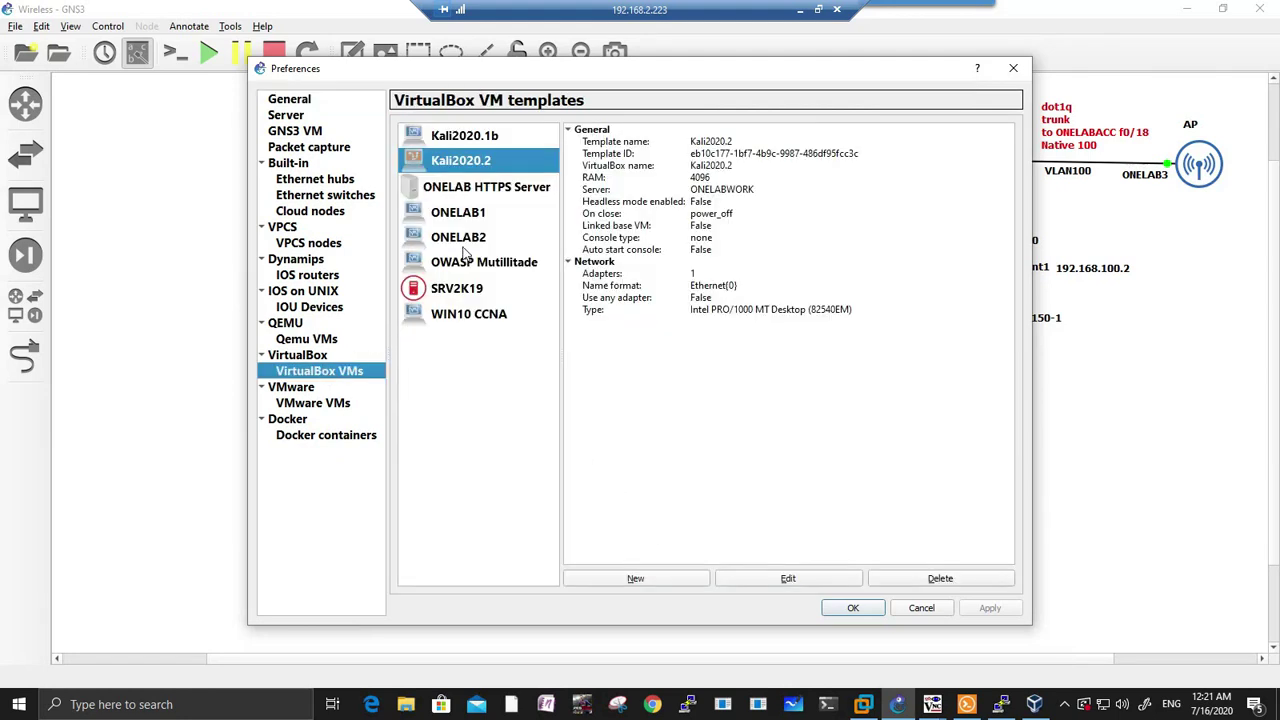
click(841, 608)
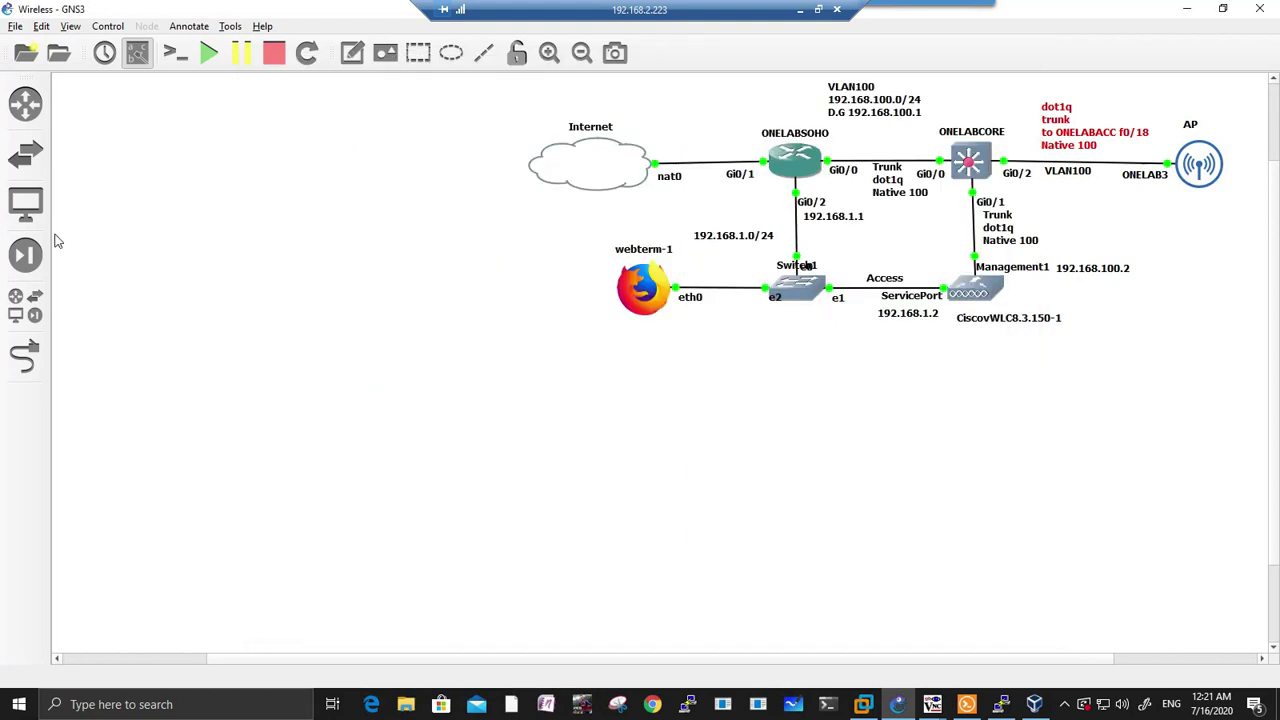
click(26, 202)
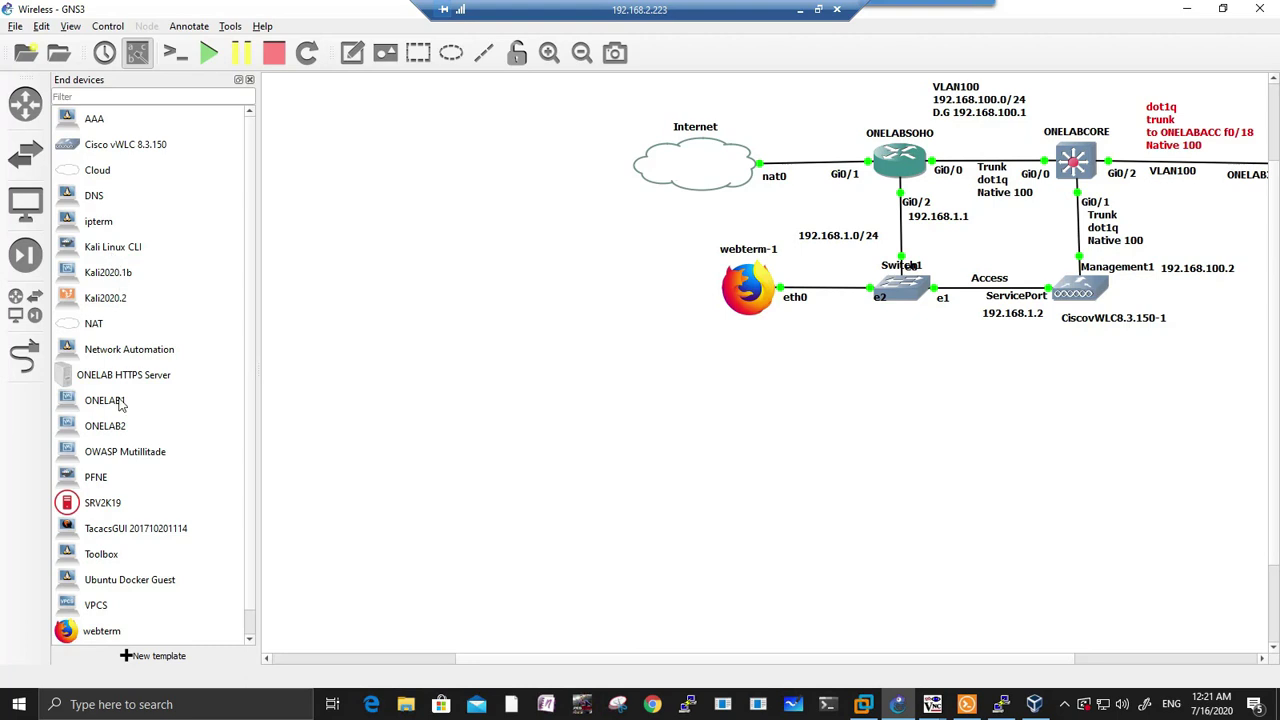
Step: Add the ONELAB2 VM to the topology as ONELAB2-1, placed below the AP near ONELABCORE
drag(99, 429, 962, 440)
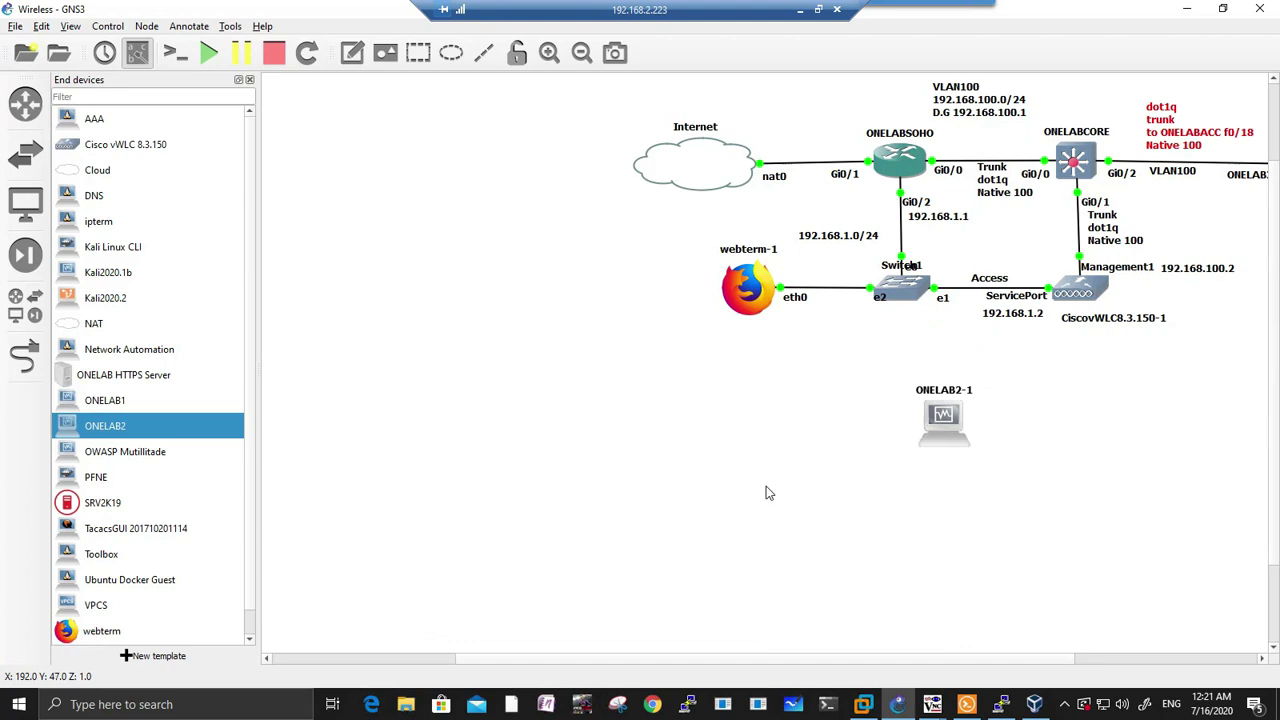
click(250, 80)
drag(853, 432, 1135, 242)
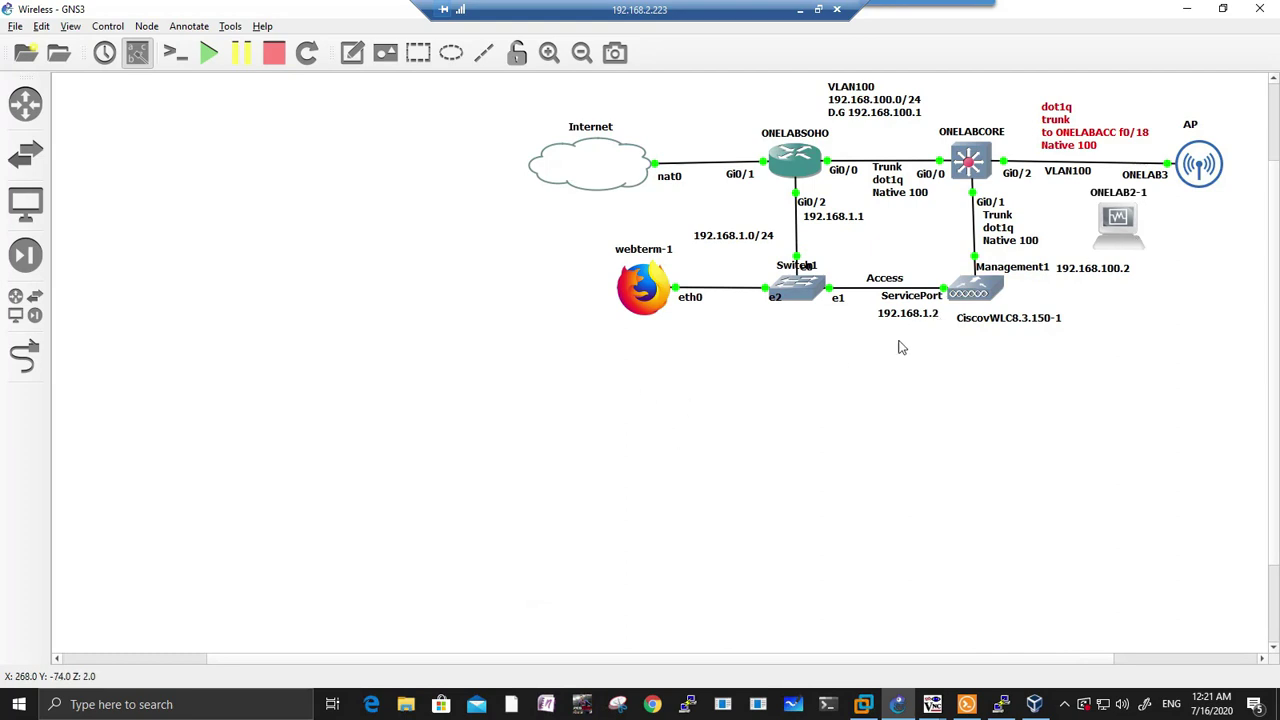
drag(1118, 240, 1140, 265)
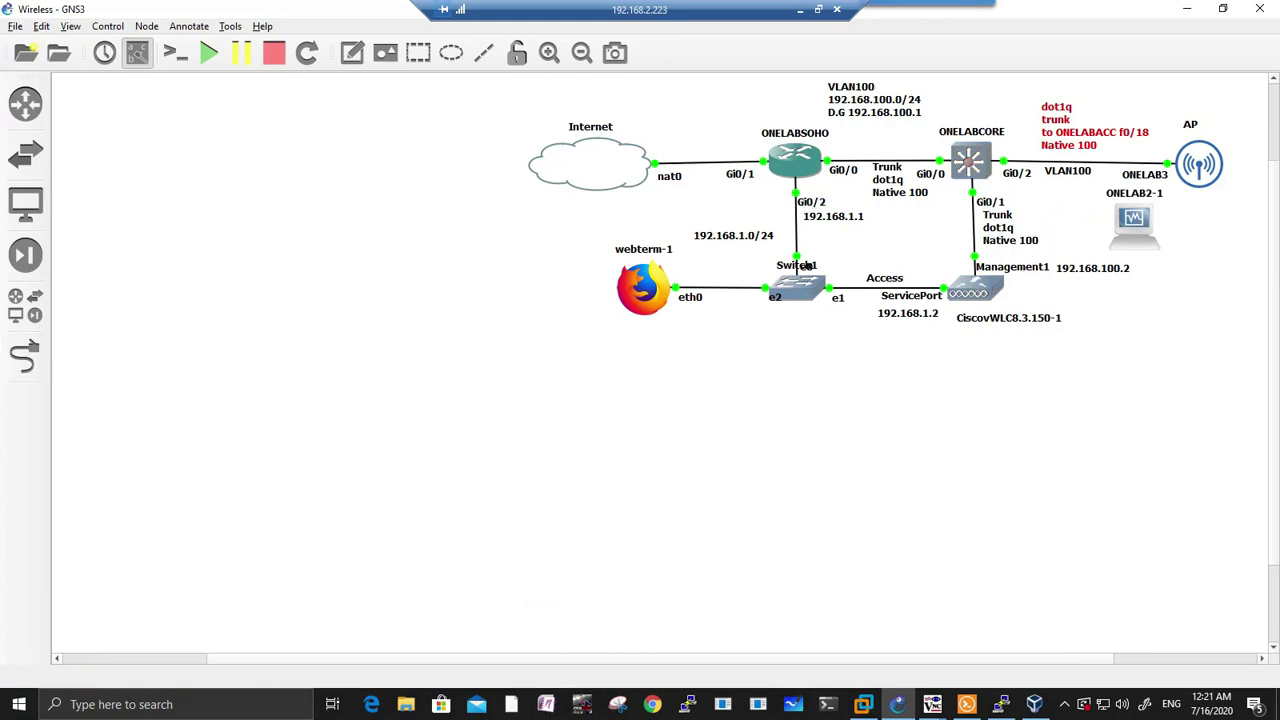
Step: Link ONELABCORE Gi0/3 to ONELAB2-1 e0
click(25, 356)
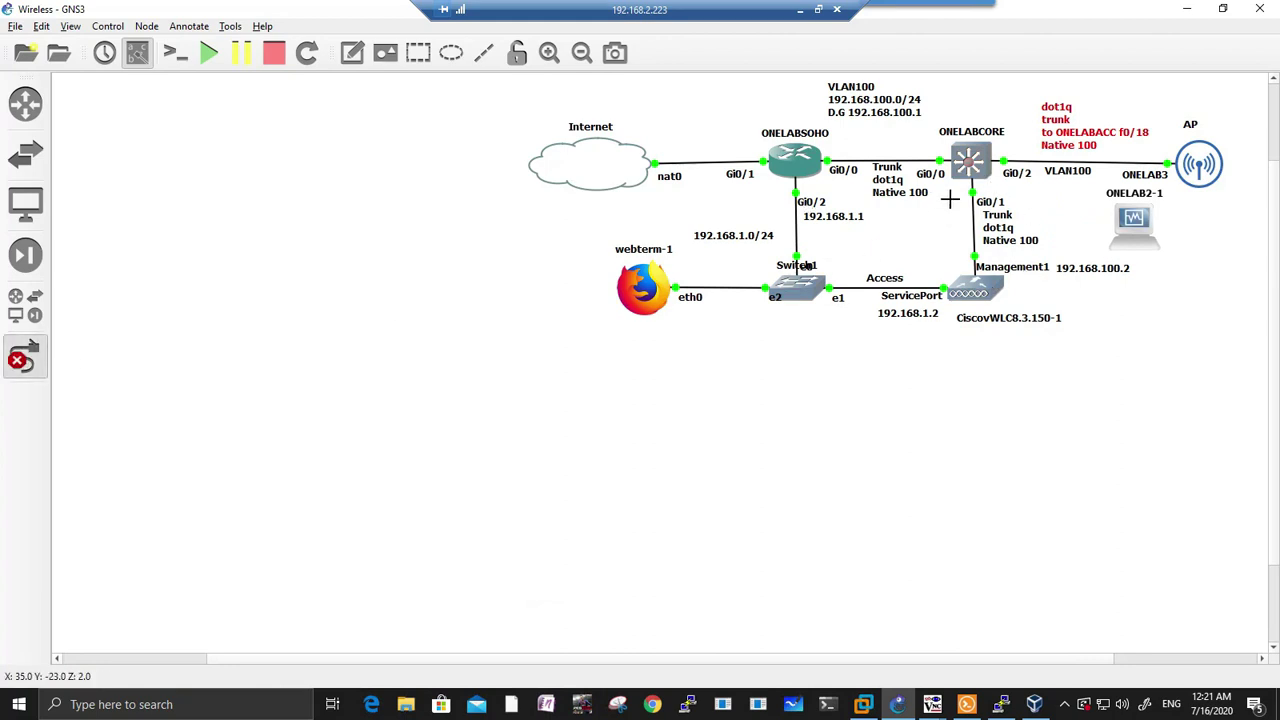
click(976, 178)
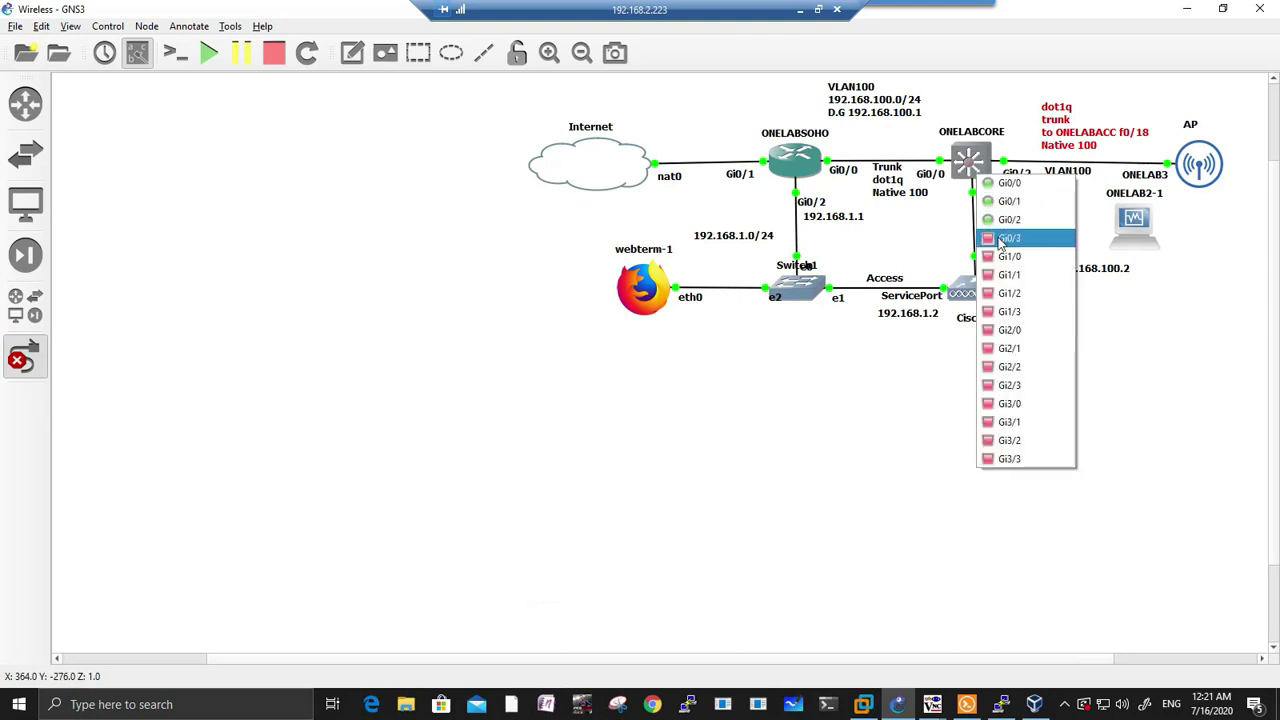
click(990, 238)
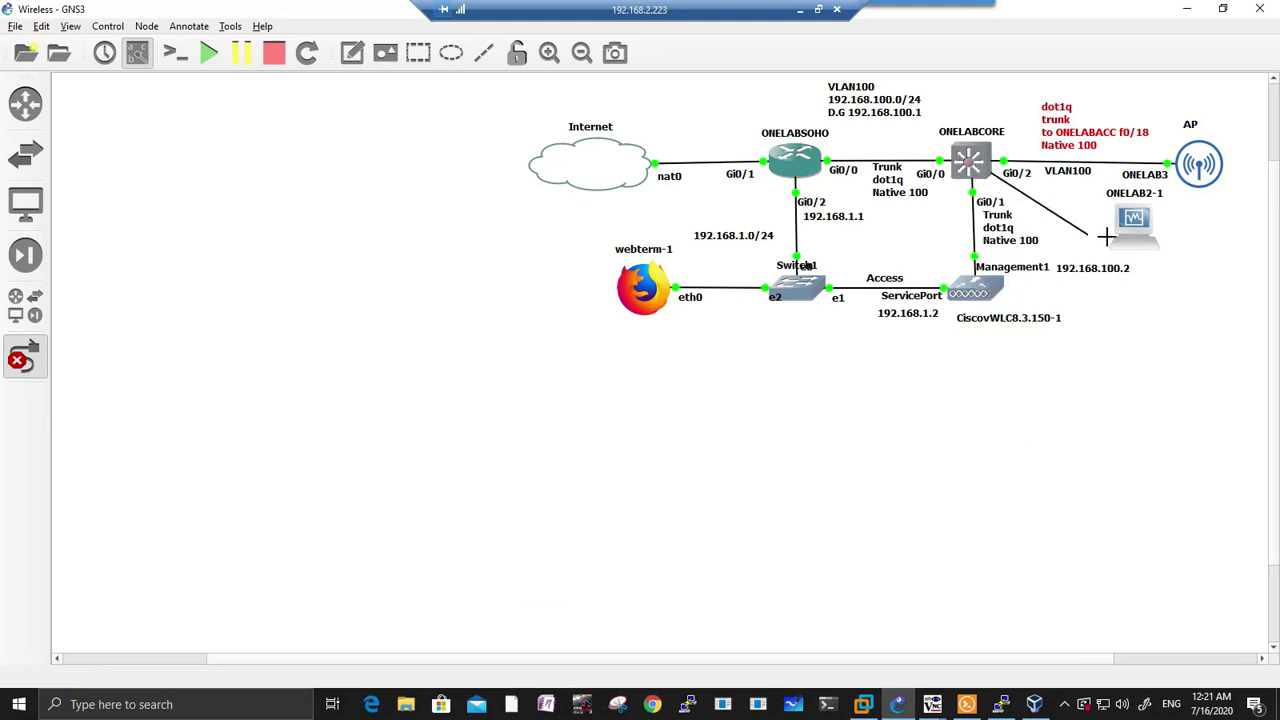
click(1134, 226)
click(1138, 232)
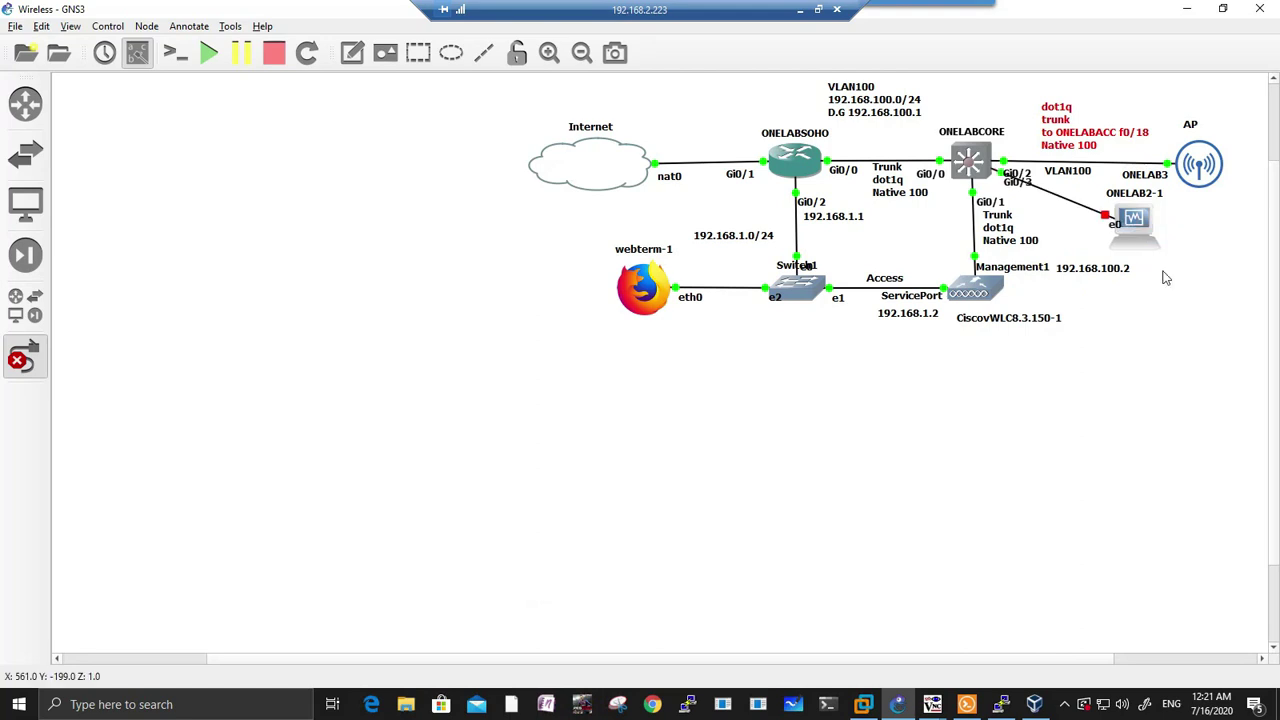
key(Escape)
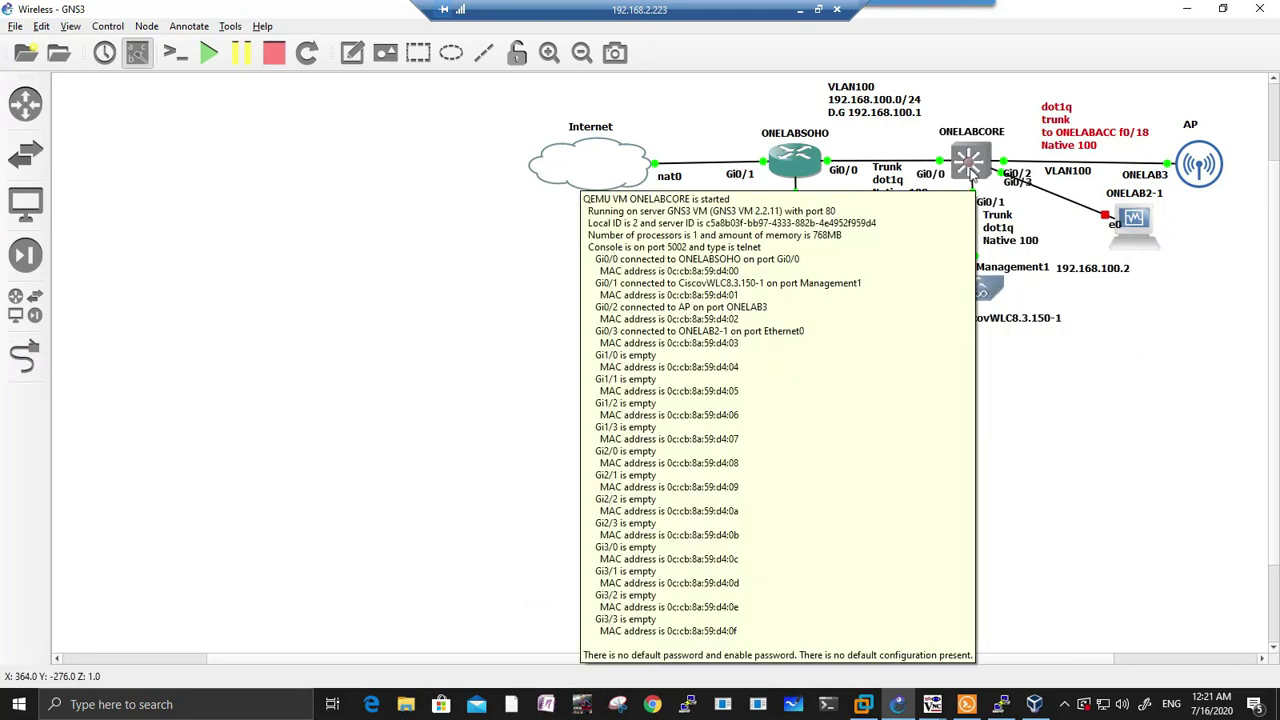
Step: Start the ONELAB2-1 VM and bring the Solar-PuTTY consoles back into view
right_click(1143, 212)
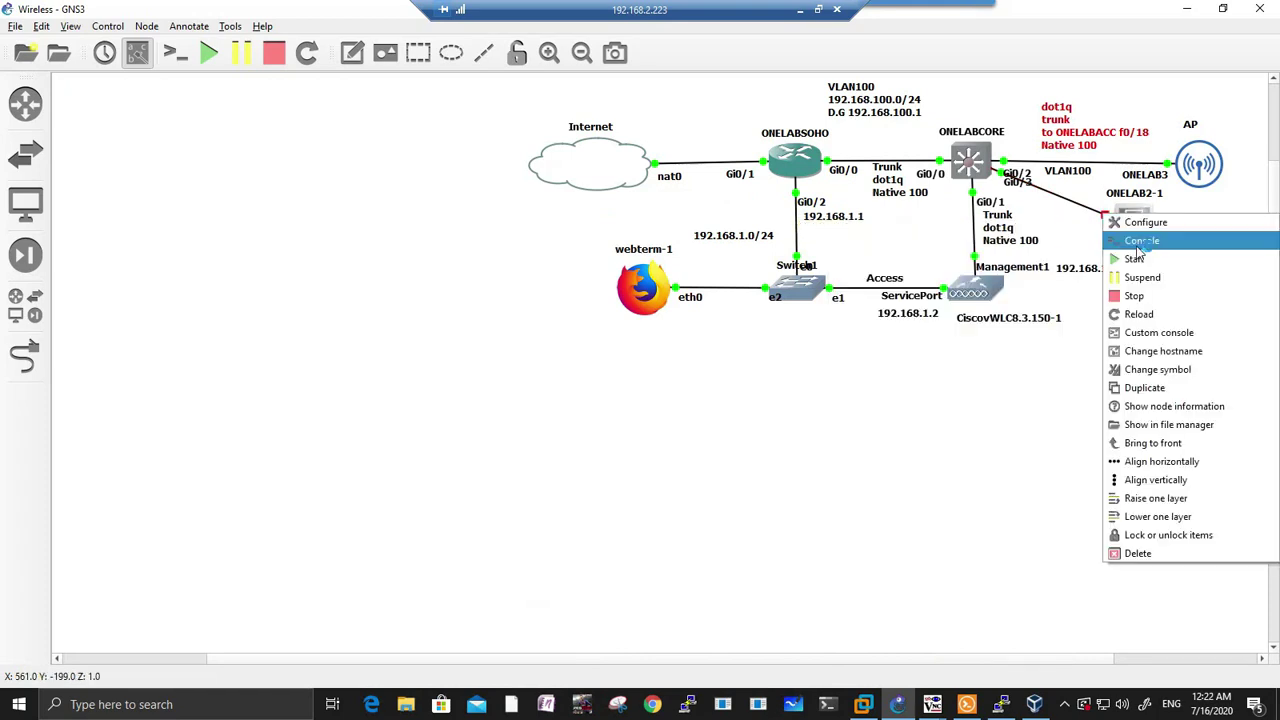
click(1136, 258)
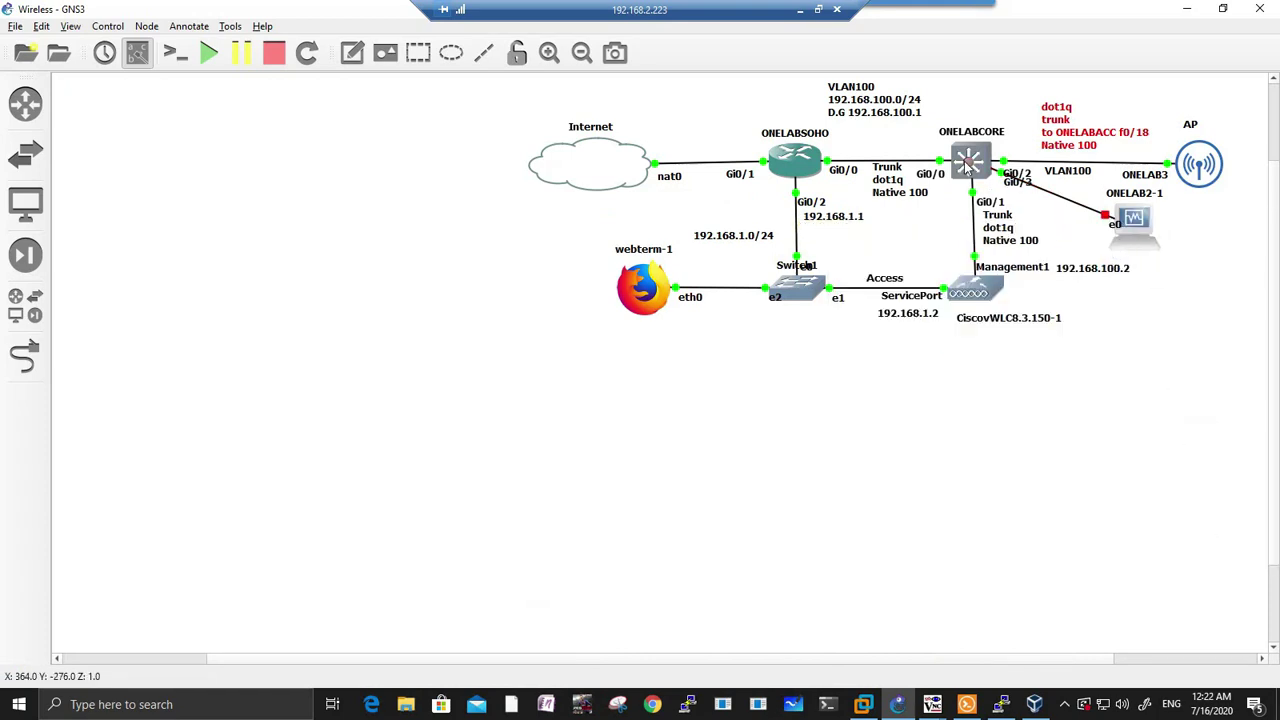
click(966, 704)
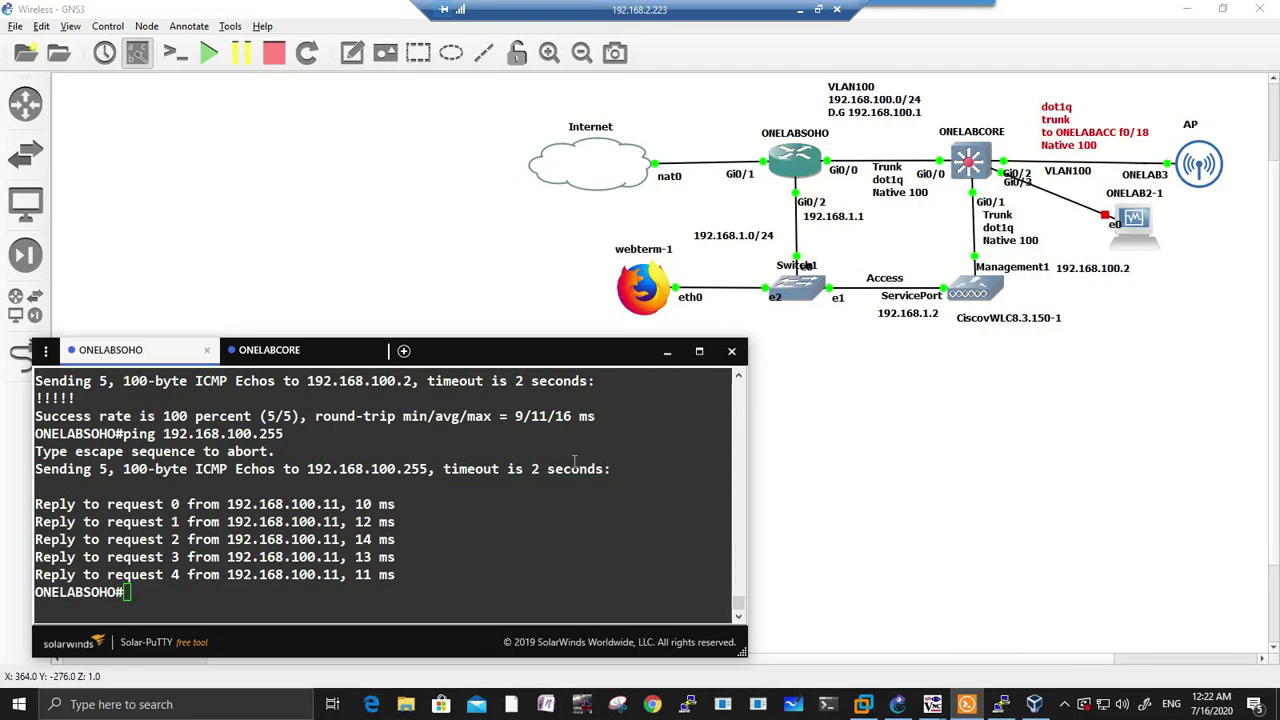
Step: Tidy ONELAB2-1 and its Gi0/3 label, move the ONELAB2 VirtualBox window left, then return to Solar-PuTTY
drag(1136, 230, 1143, 243)
drag(1030, 186, 1025, 152)
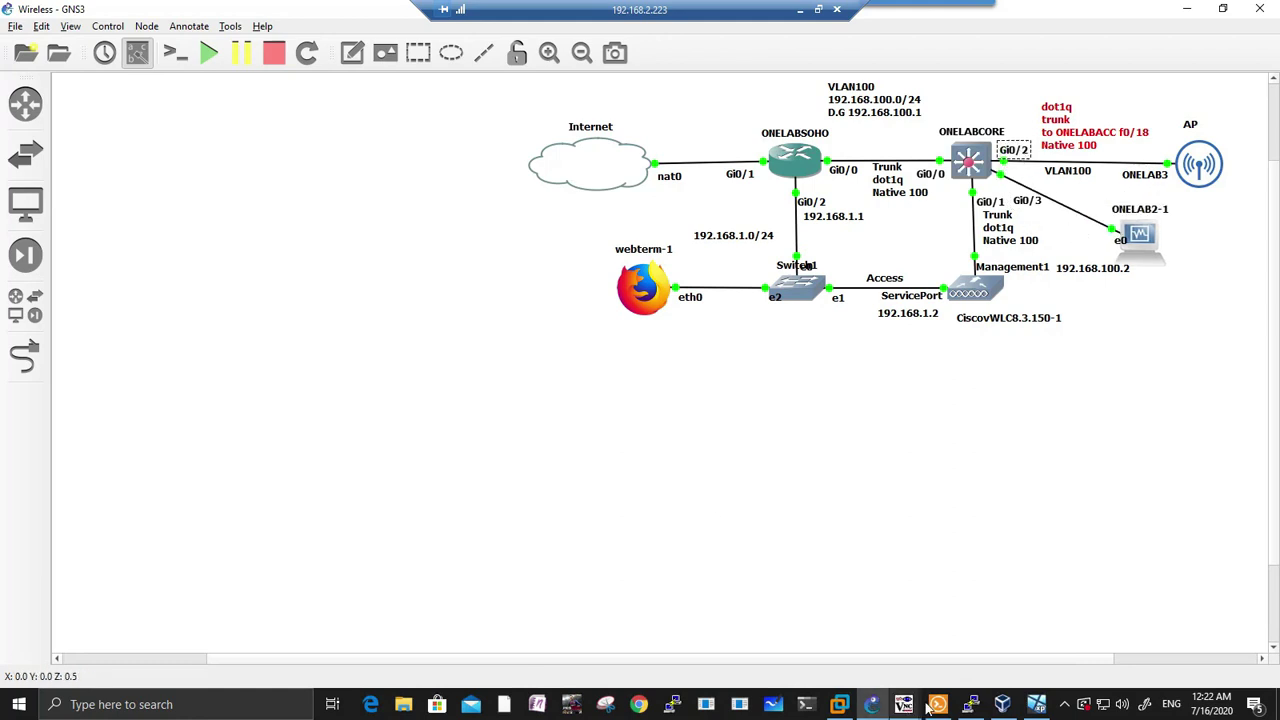
click(1036, 704)
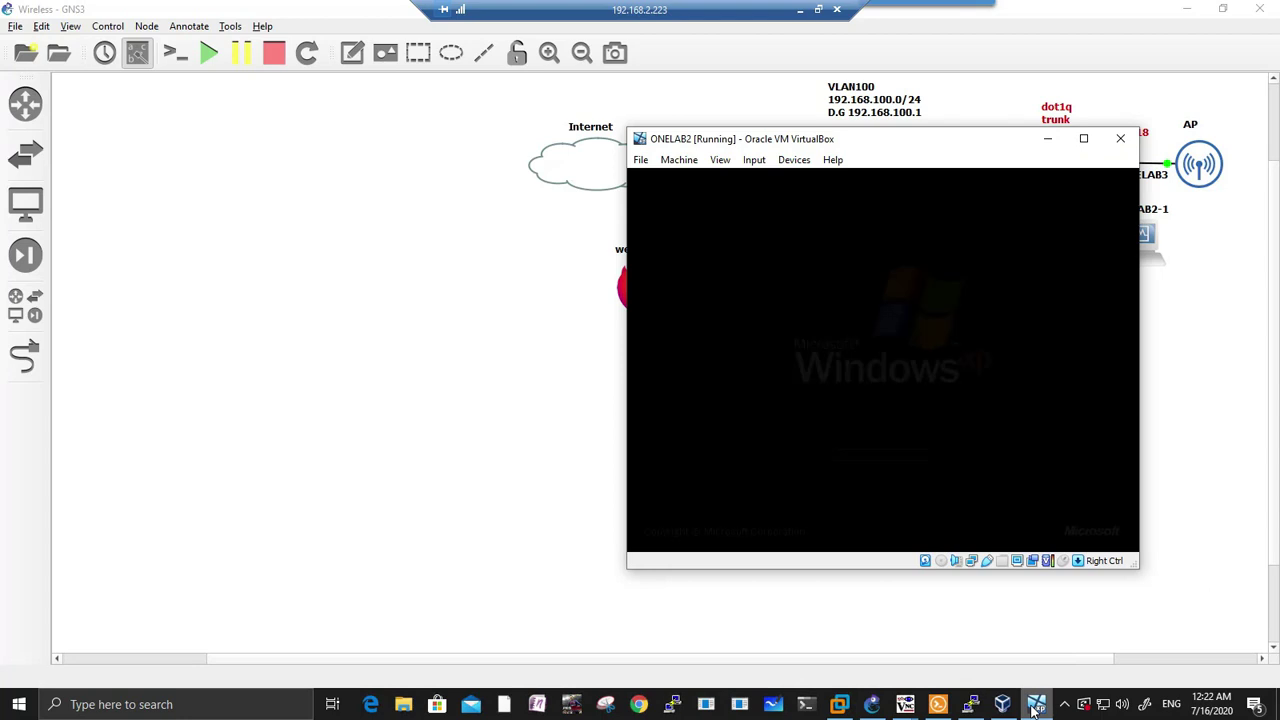
drag(745, 147, 229, 216)
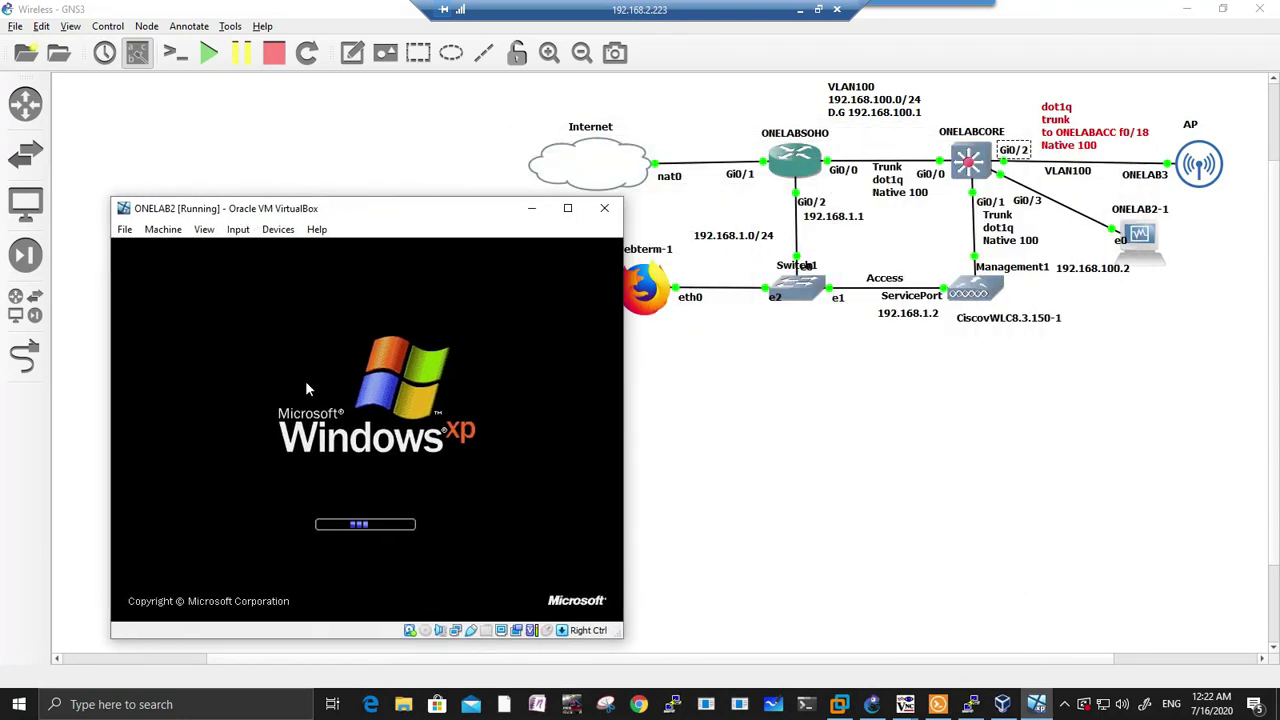
click(938, 704)
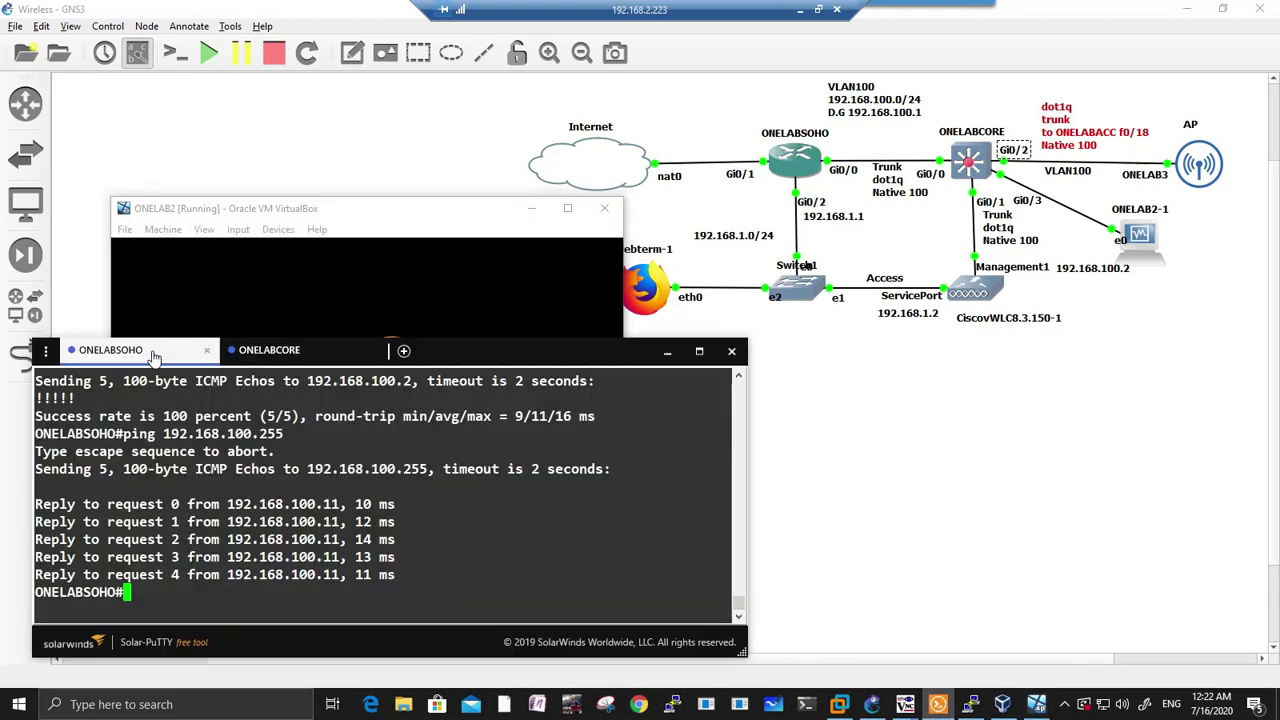
Step: On ONELABCORE, enter config mode and make interface g0/3 an access port
click(250, 351)
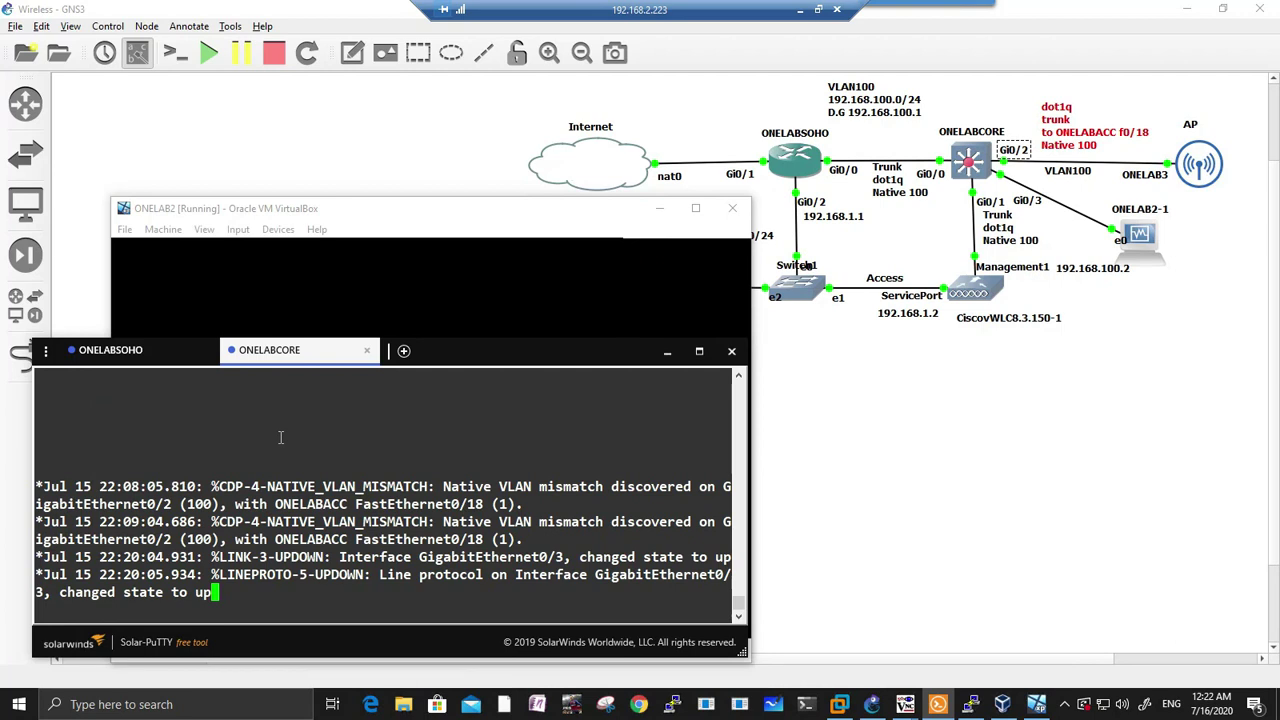
key(Return)
key(Return)
key(Return)
key(Return)
key(Return)
key(Return)
key(Return)
key(Return)
key(Return)
key(Return)
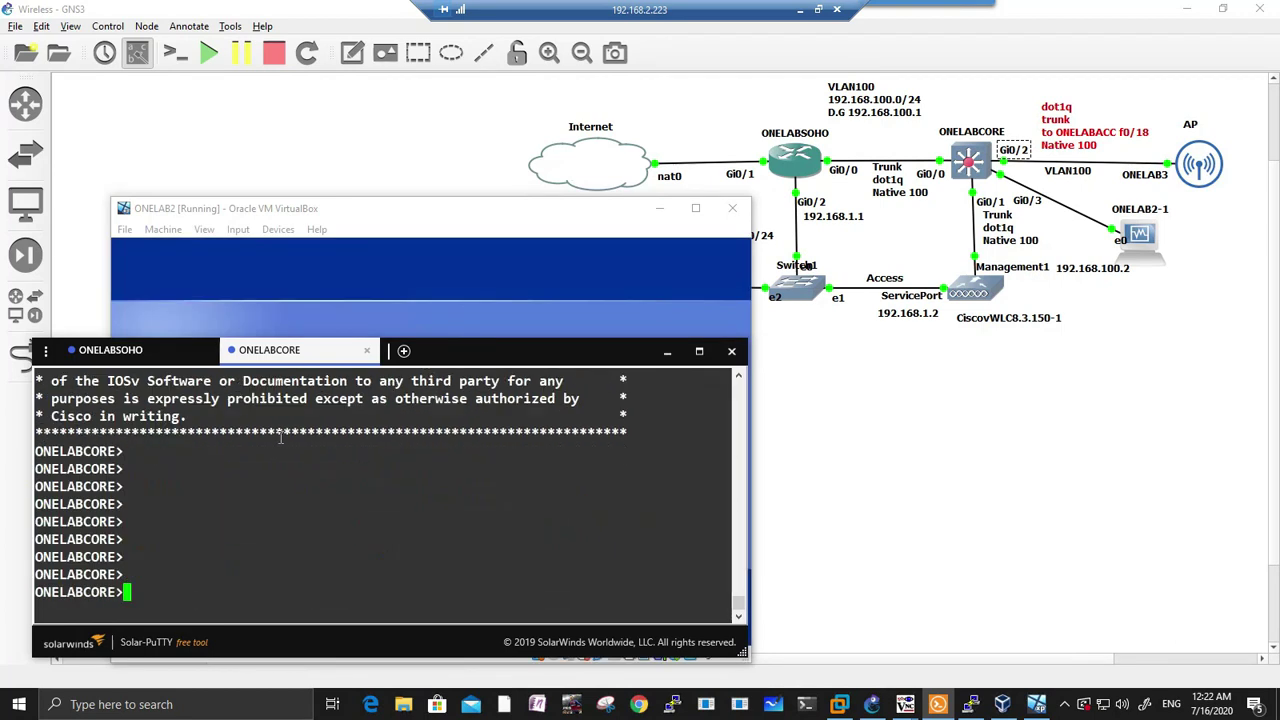
text(ena)
key(Return)
text(conf t)
key(Return)
text(i)
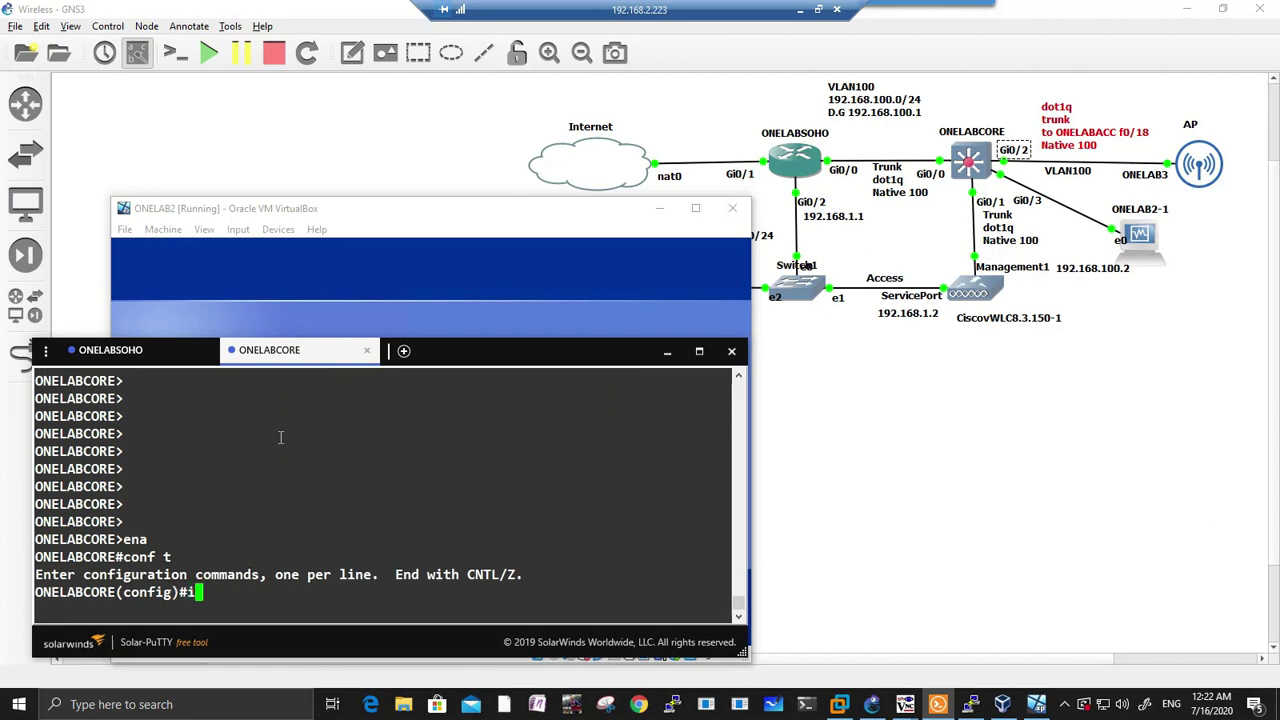
text(nt g0/3)
key(Return)
text(switchport mode access)
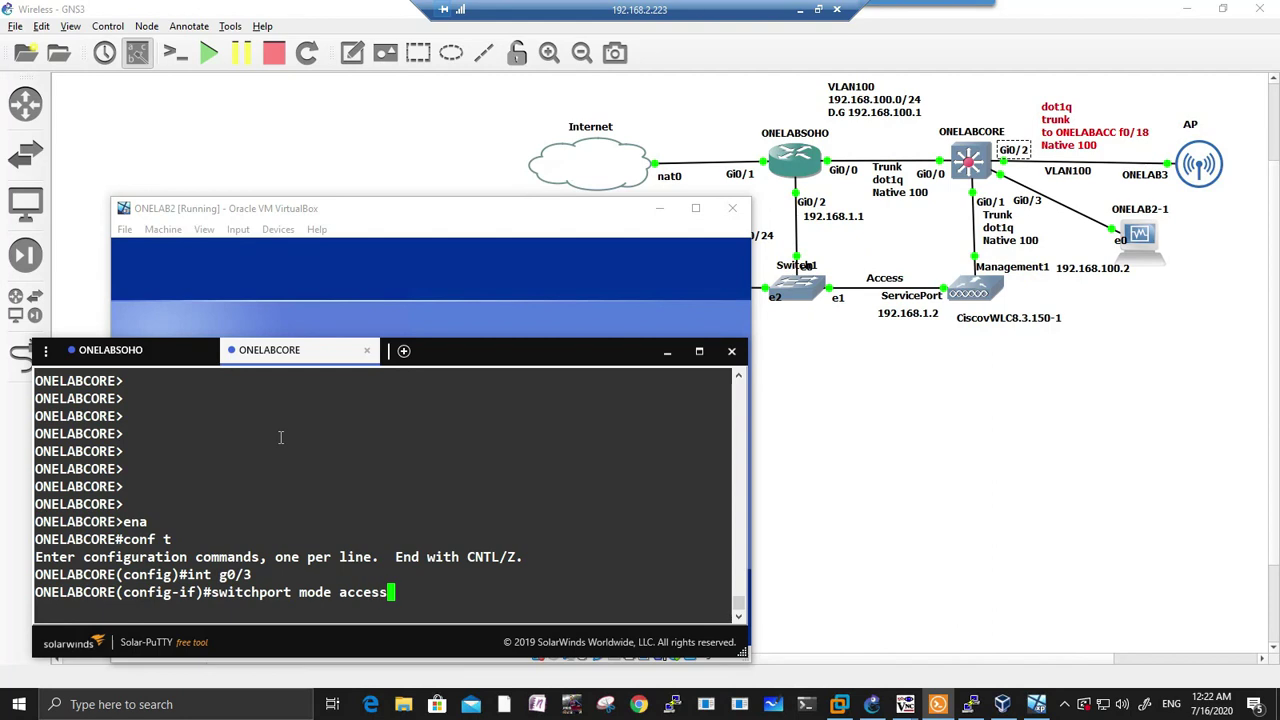
key(Return)
Step: Assign g0/3 to access VLAN 100 and save the configuration with do wr
text(swit)
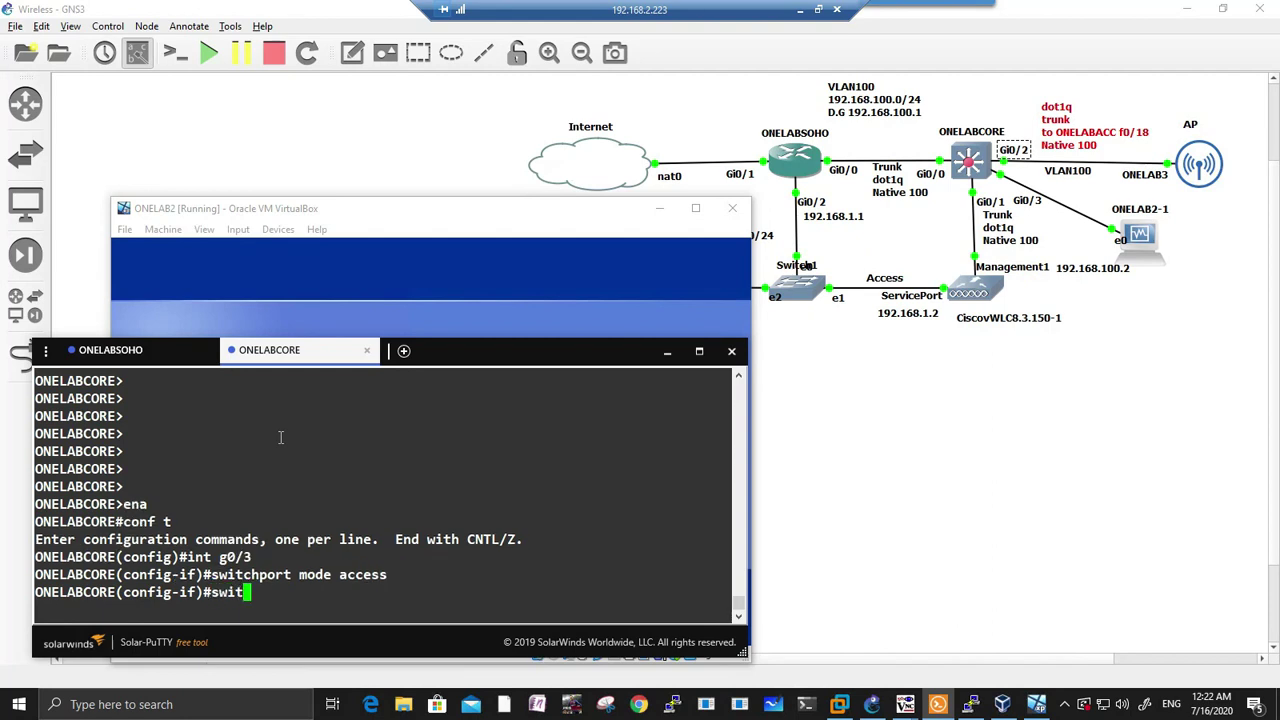
key(Tab)
text(acc)
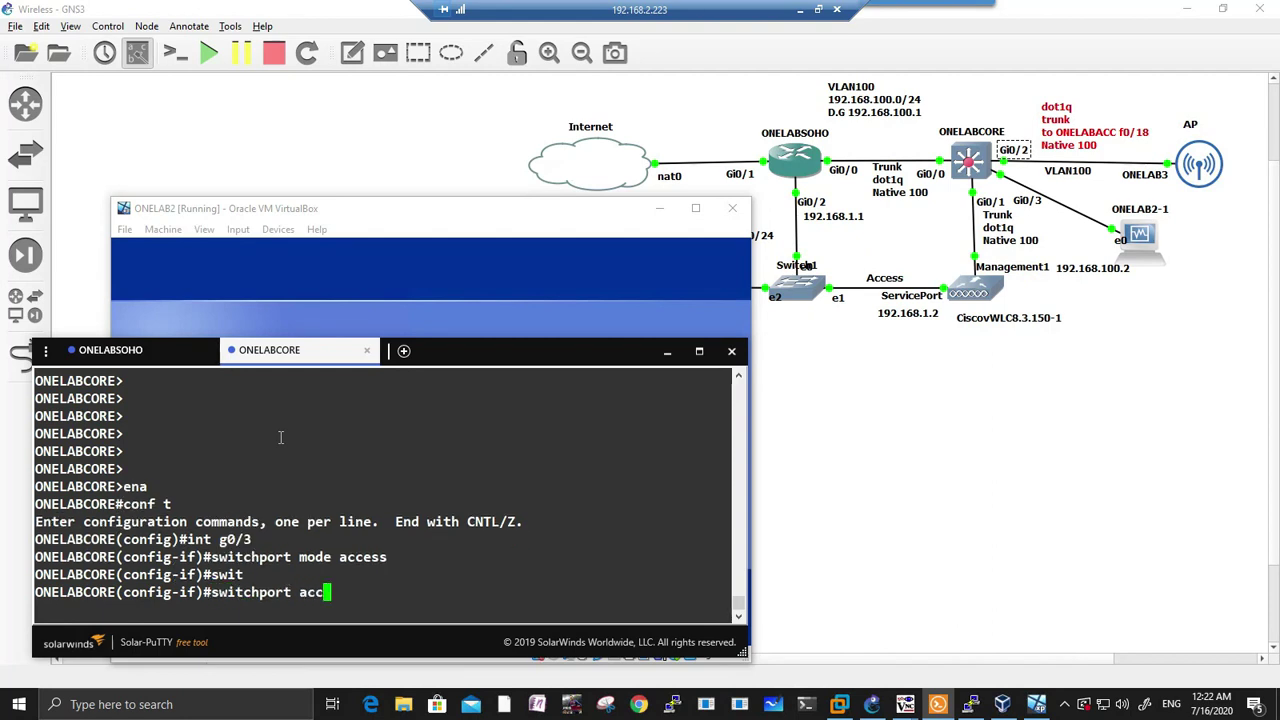
key(Tab)
text(vl)
key(Tab)
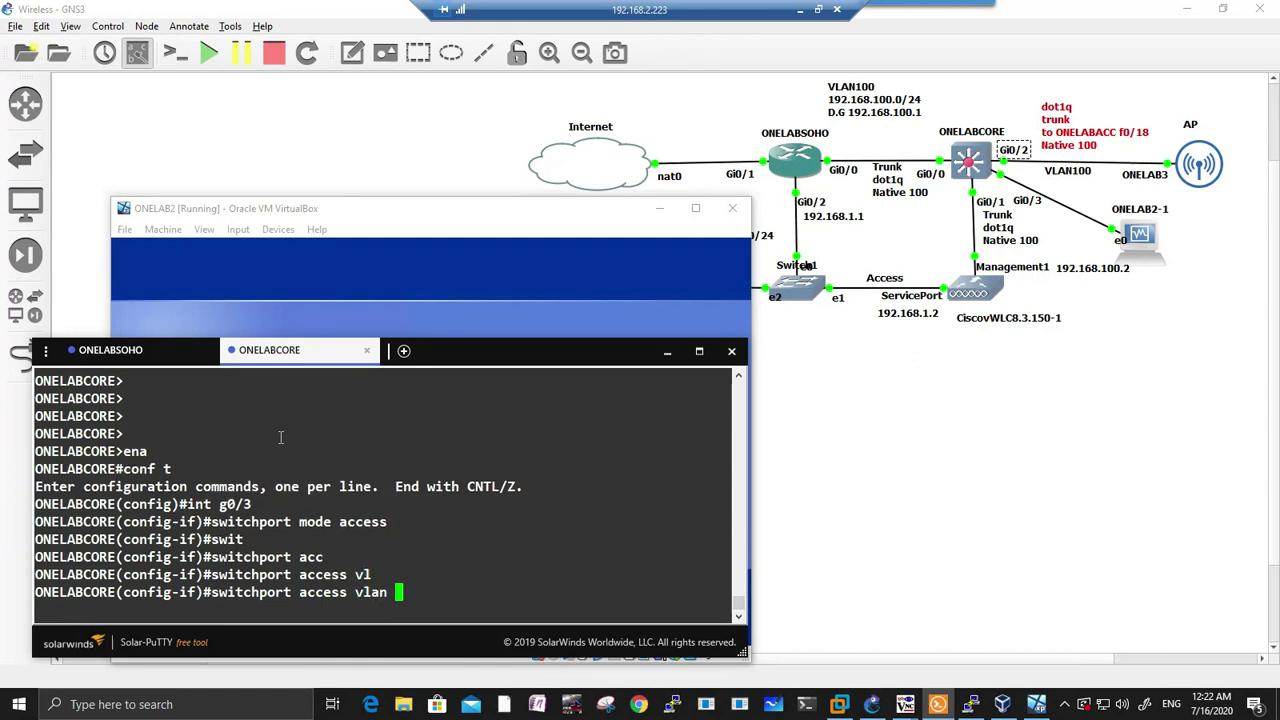
text(100)
key(Return)
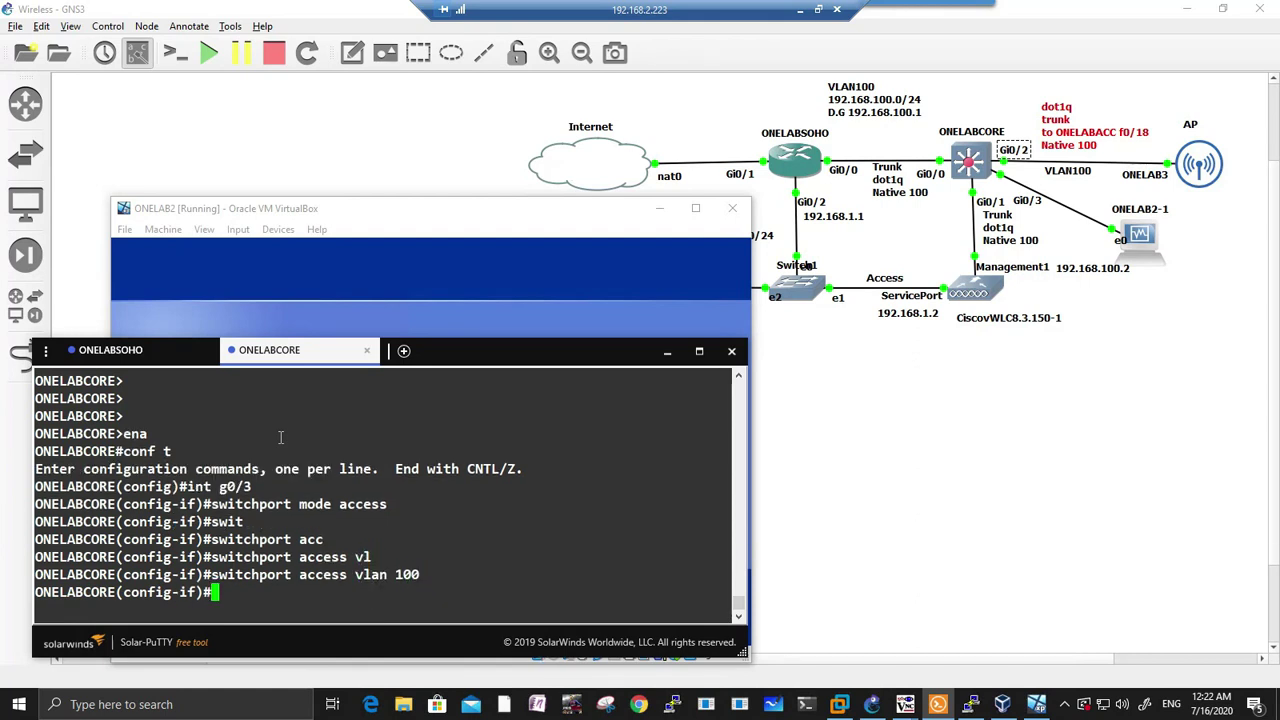
text(do wr)
key(Return)
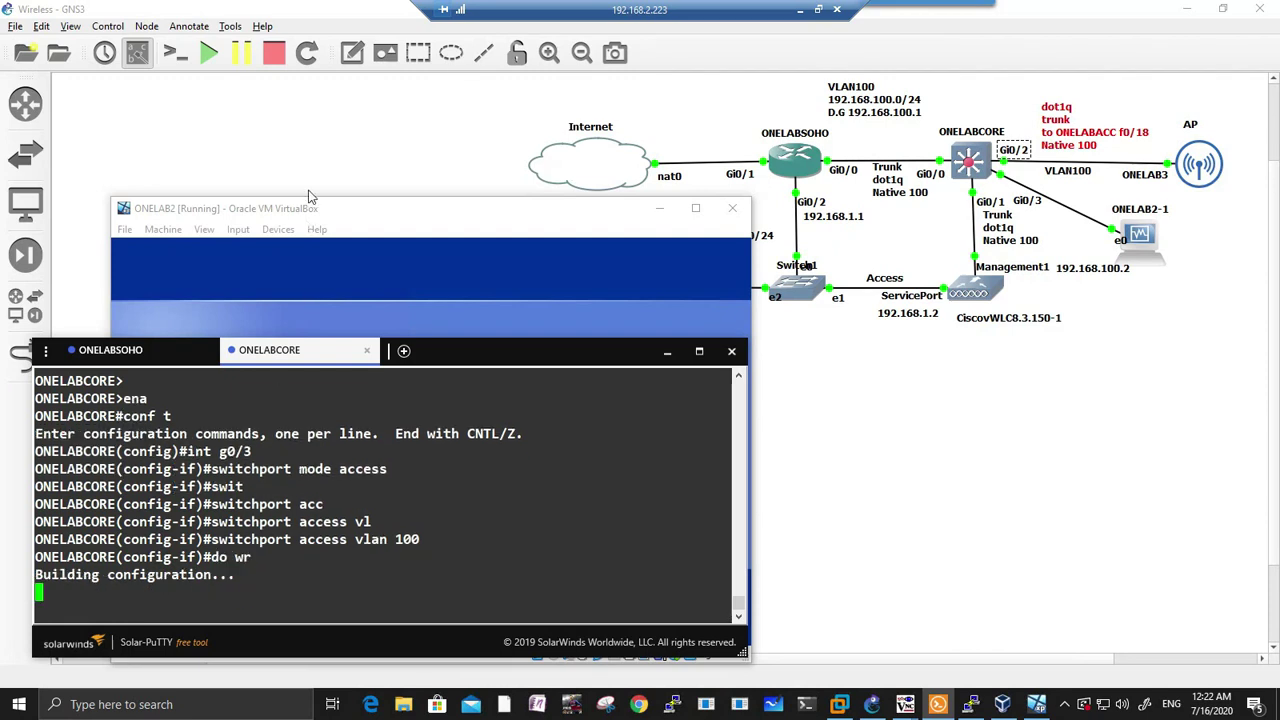
Step: Check ONELAB2's Local Area Connection details: DHCP address 192.168.100.14, gateway 192.168.100.1
click(350, 217)
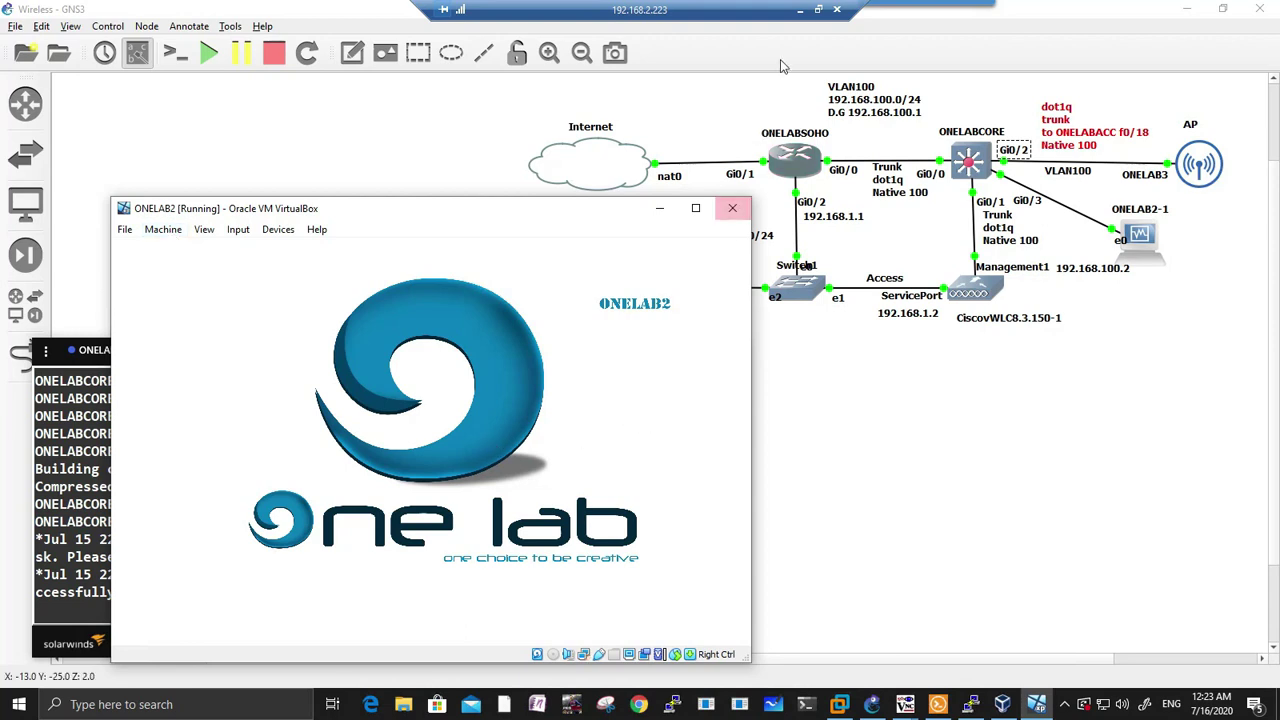
click(800, 12)
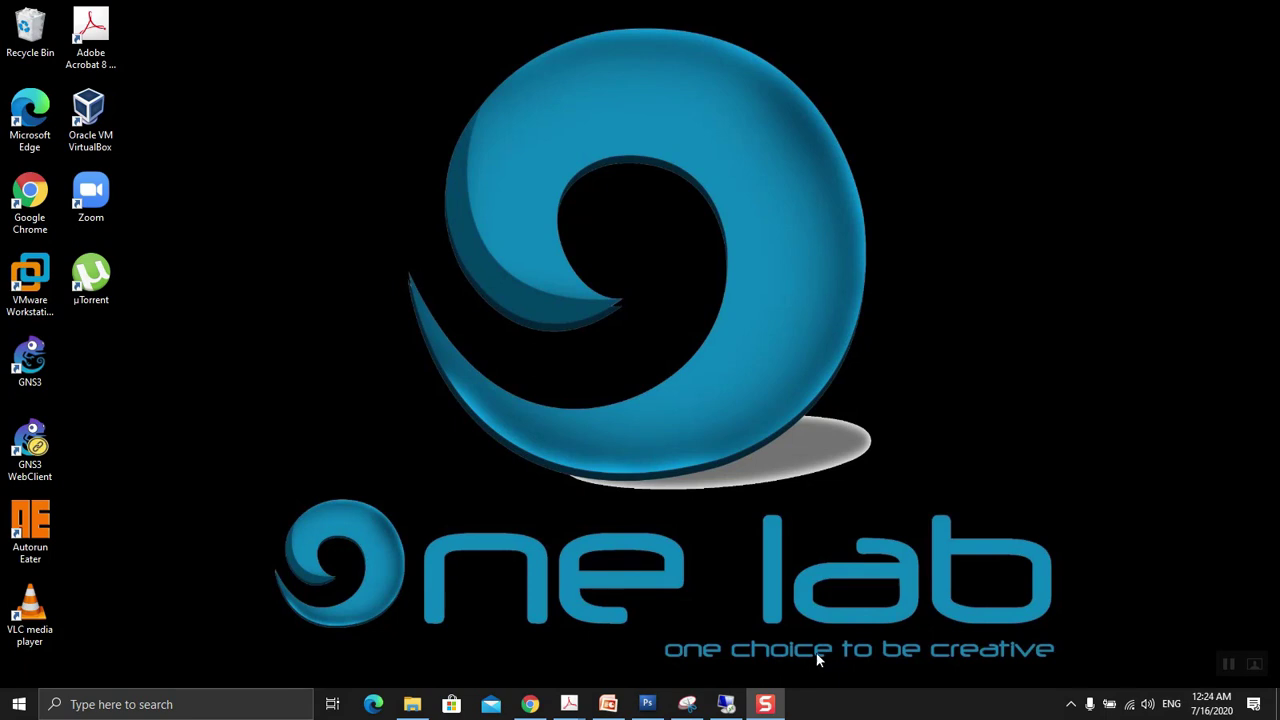
click(726, 704)
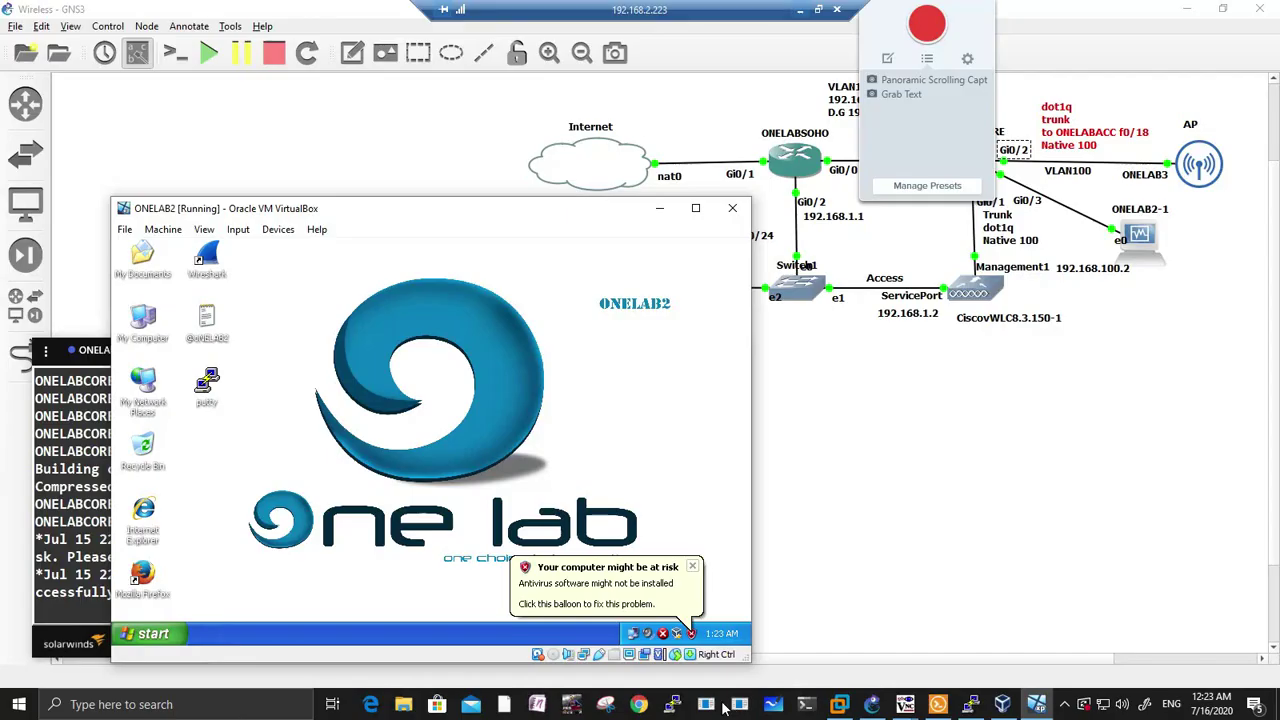
double_click(634, 634)
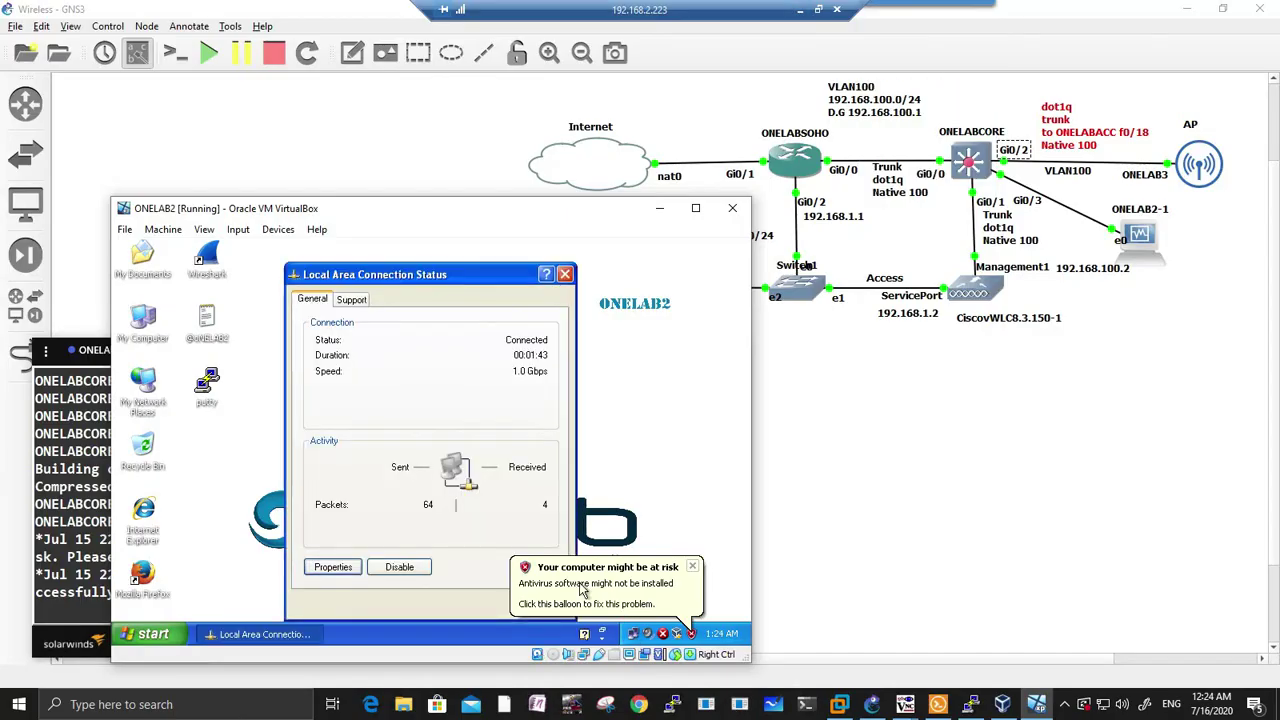
click(351, 298)
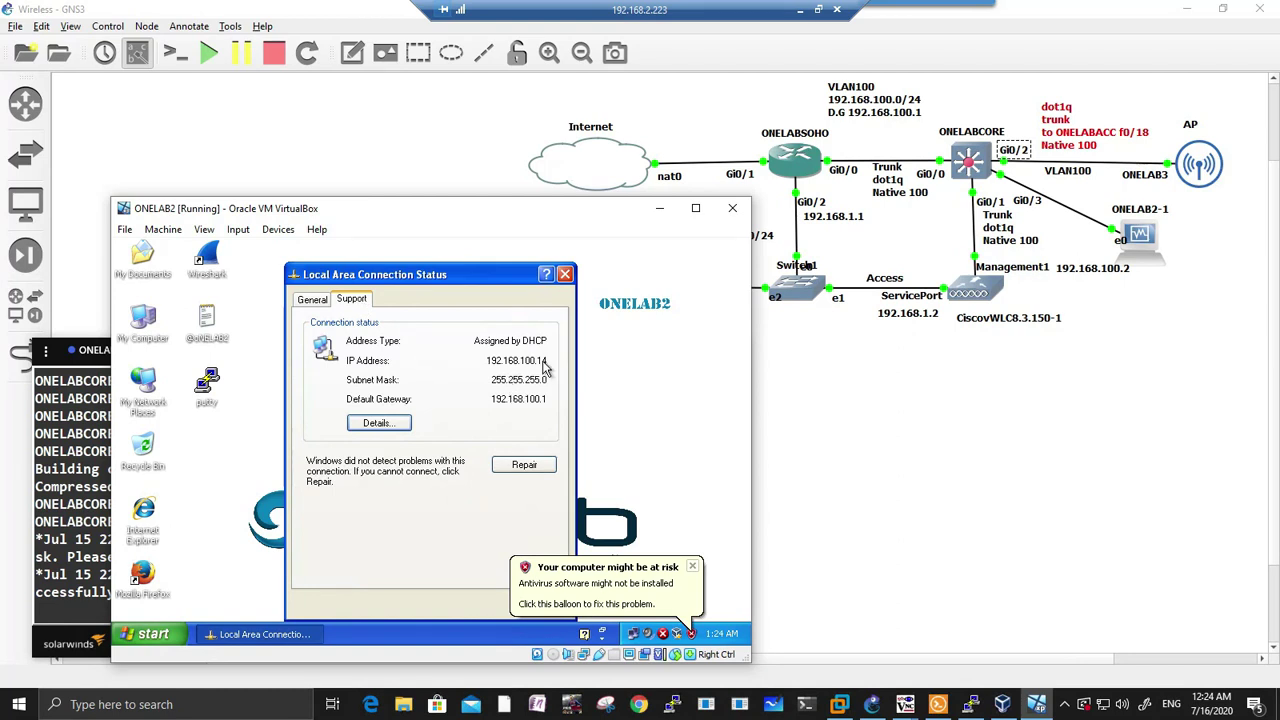
click(565, 274)
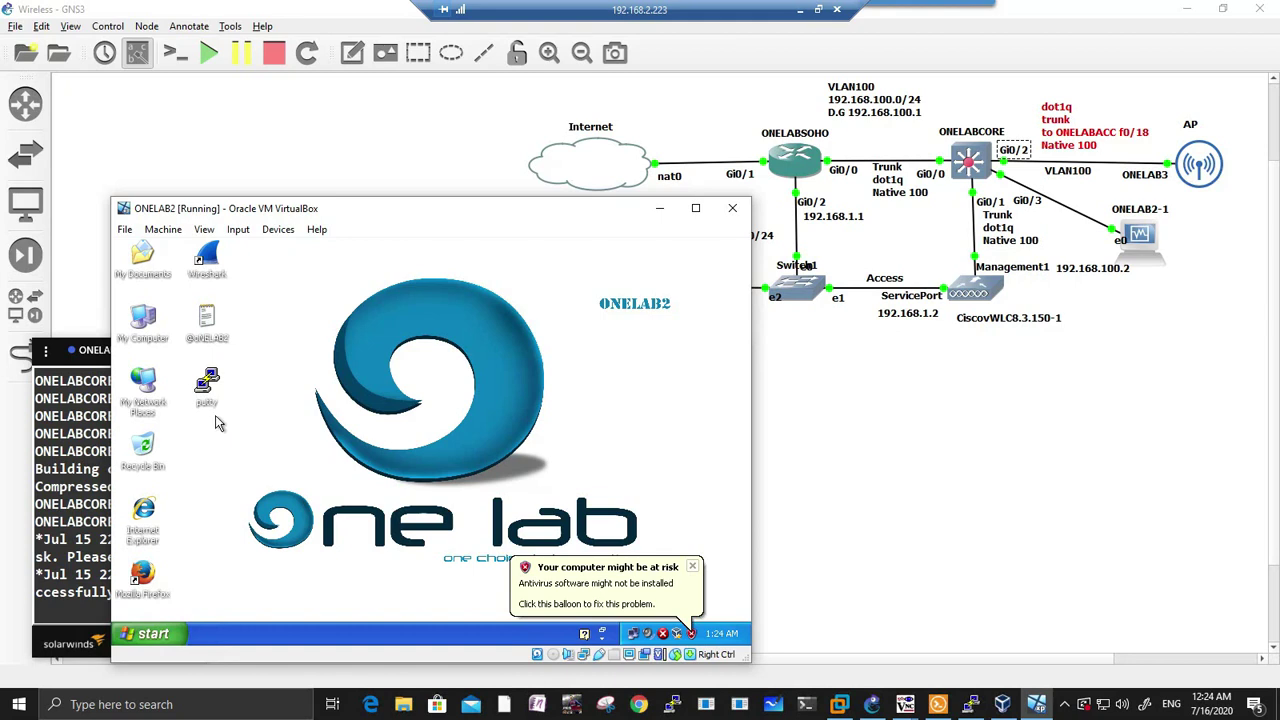
Step: Launch the SolarWinds TFTP Server in the ONELAB2 VM and move its window higher
click(150, 636)
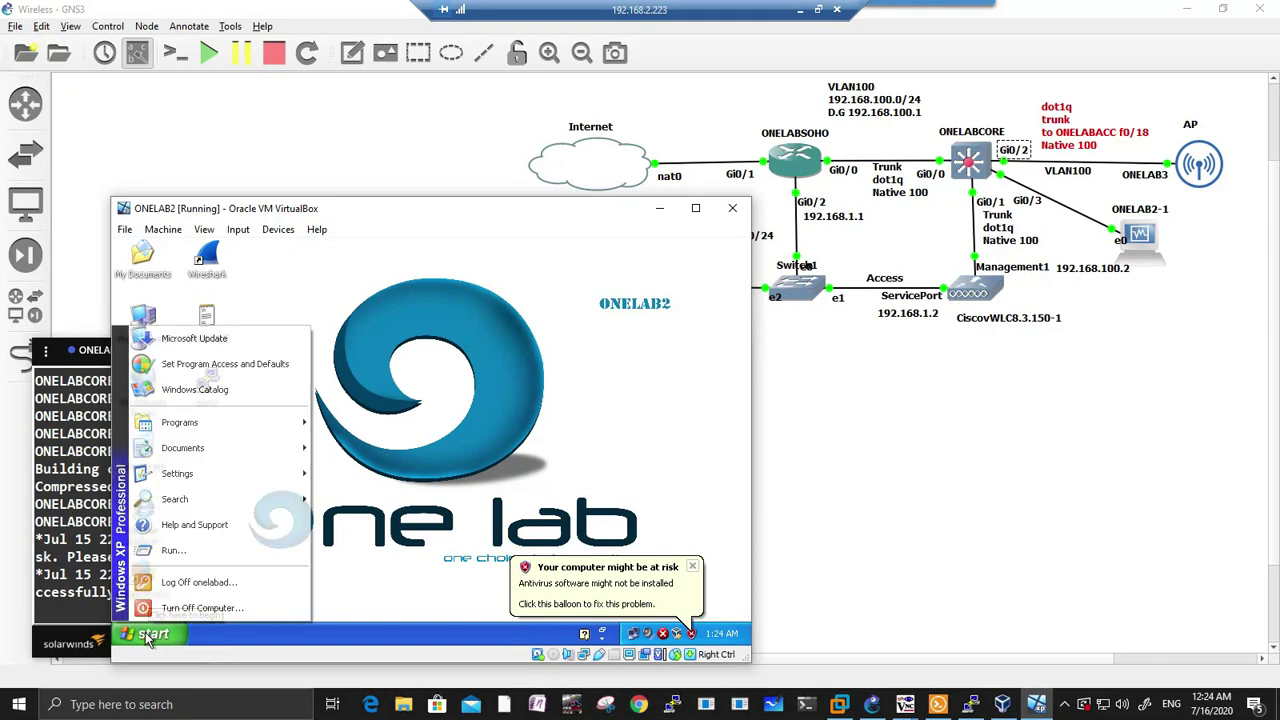
mouse_move(199, 428)
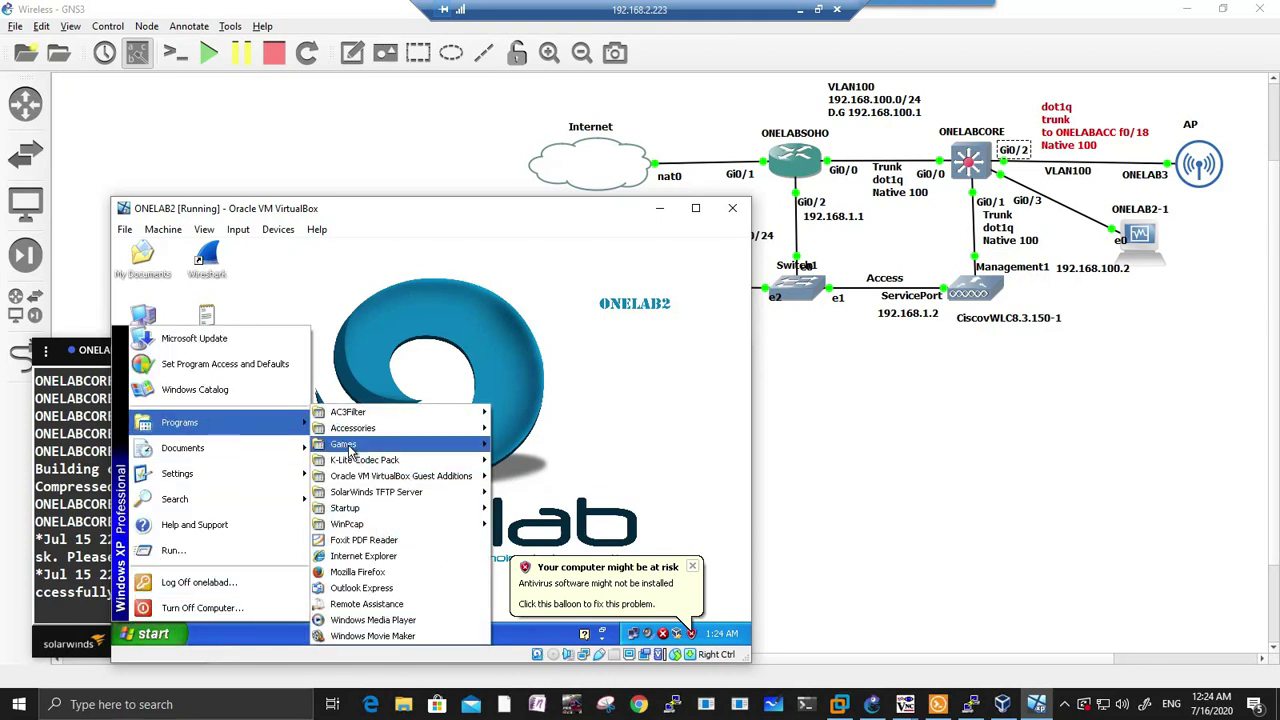
mouse_move(371, 530)
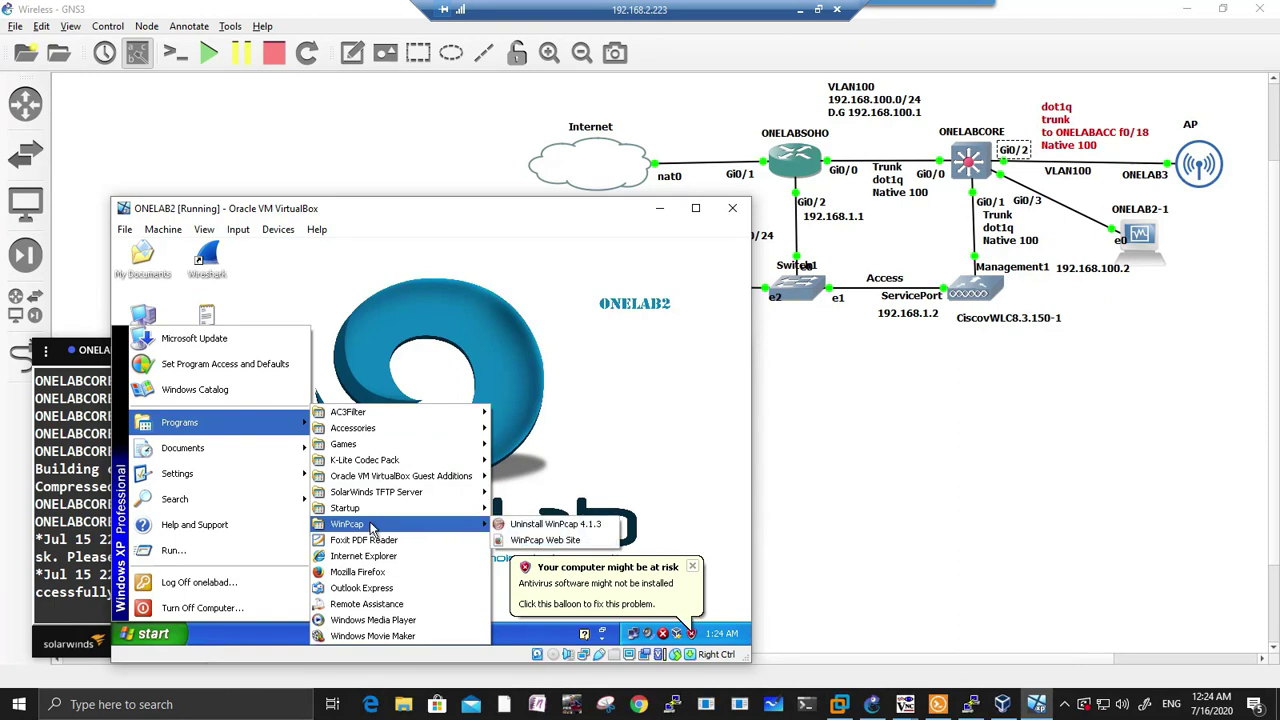
mouse_move(455, 491)
click(527, 492)
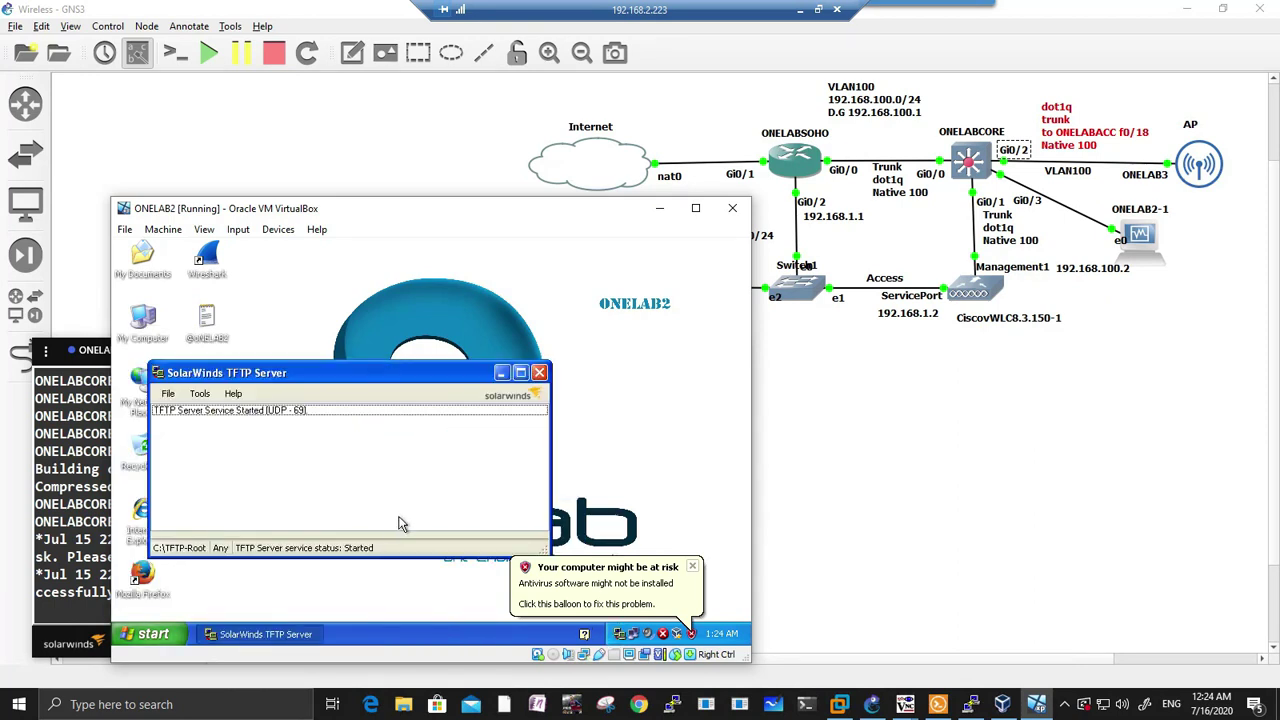
drag(344, 373, 477, 315)
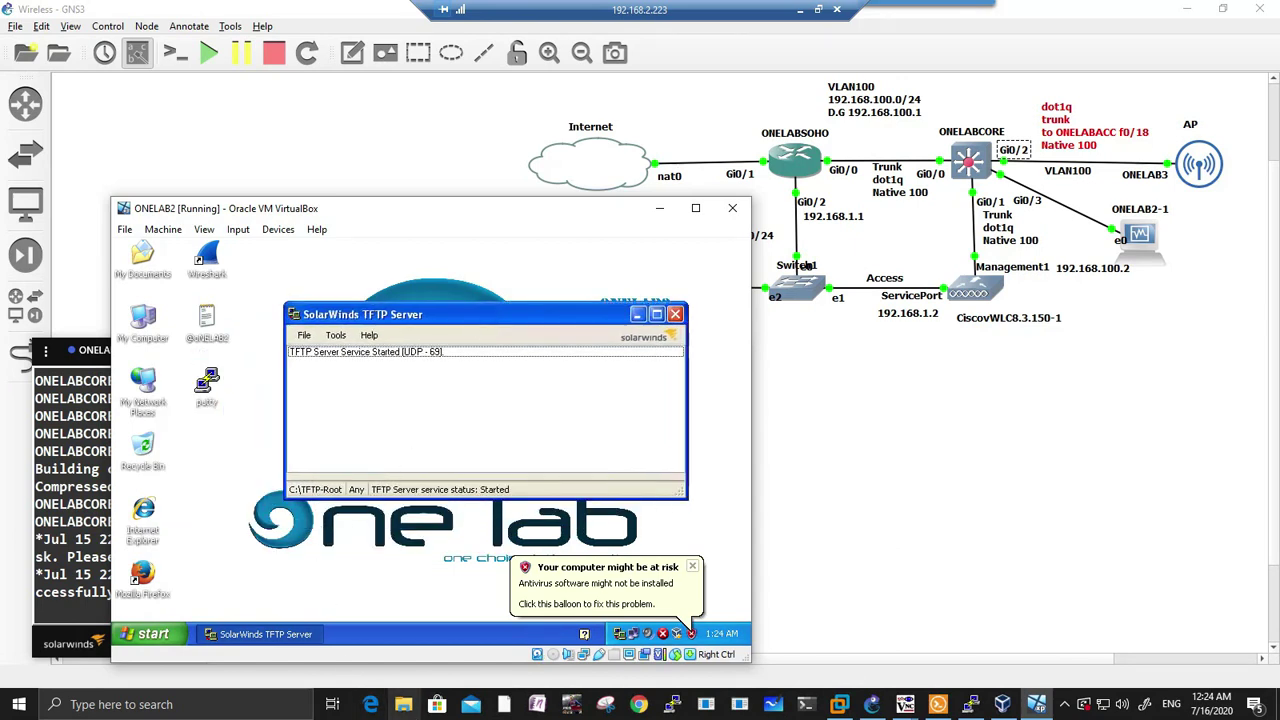
Step: On the host, browse H: to IOS > GNS3 Appliances > Cisco > vWLC > cisco AIR-LAP1142N-A-K9
click(405, 704)
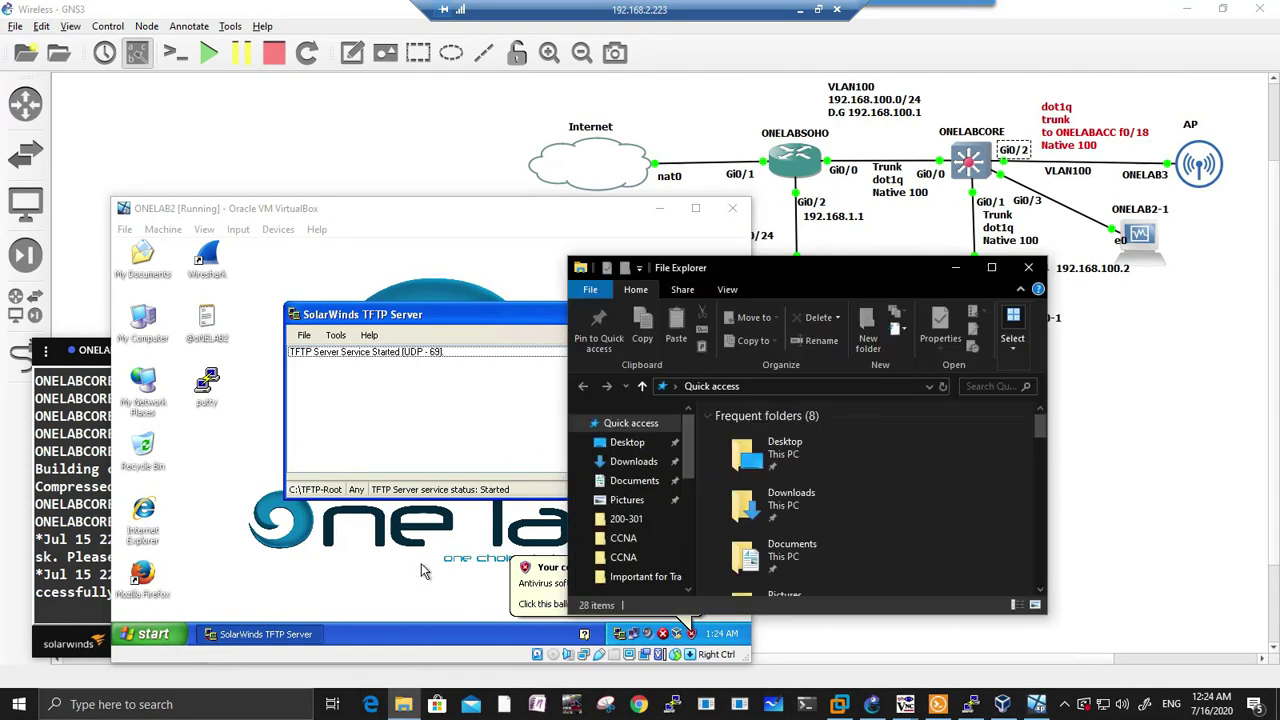
drag(688, 465, 688, 572)
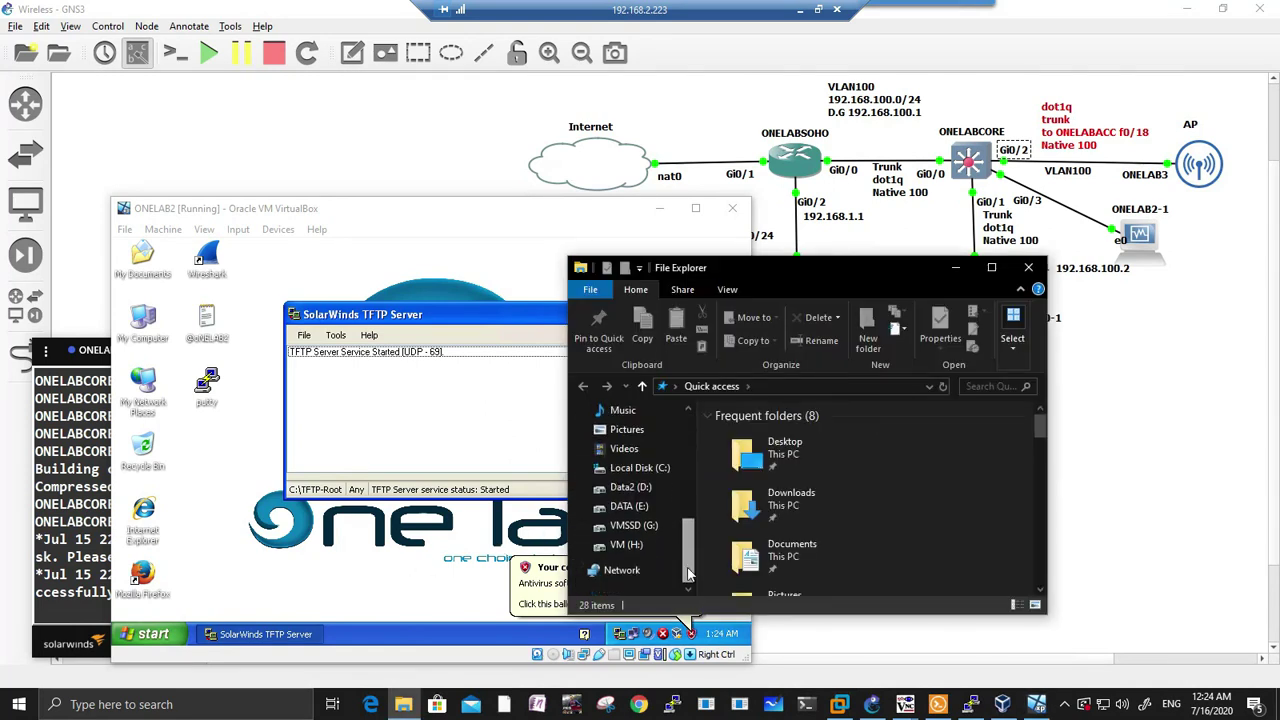
click(620, 551)
double_click(741, 512)
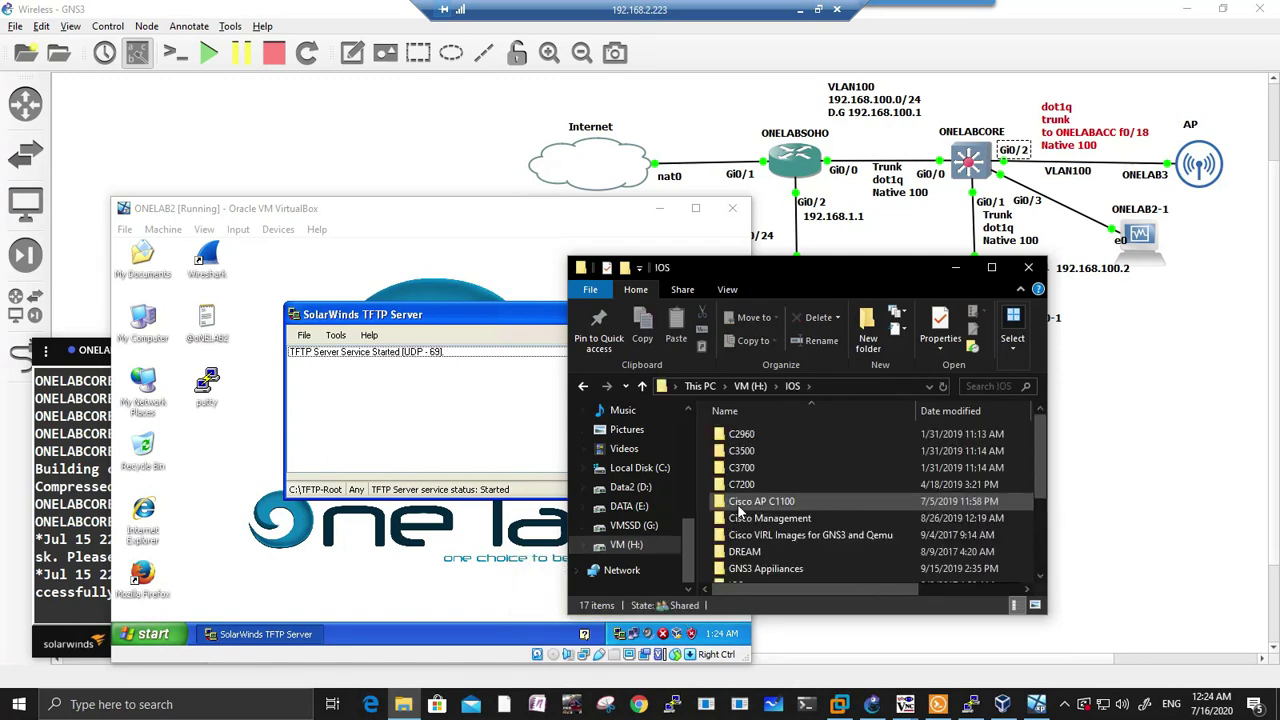
click(752, 570)
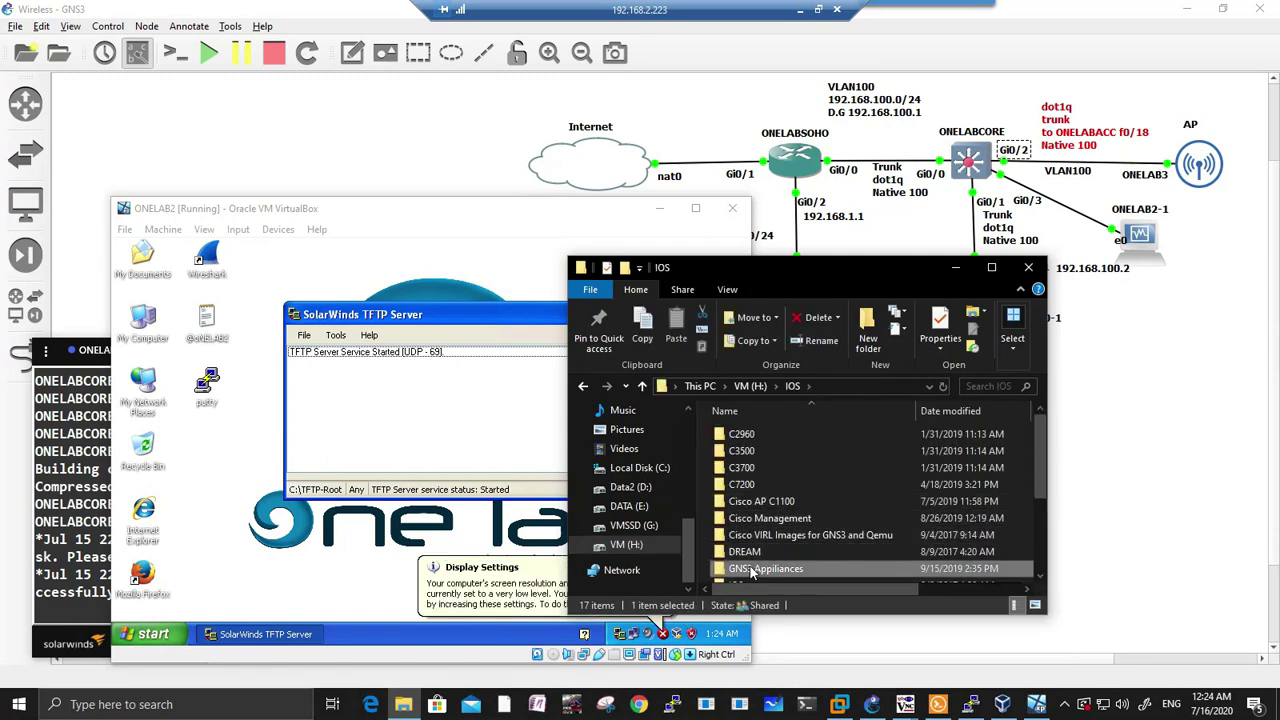
double_click(752, 570)
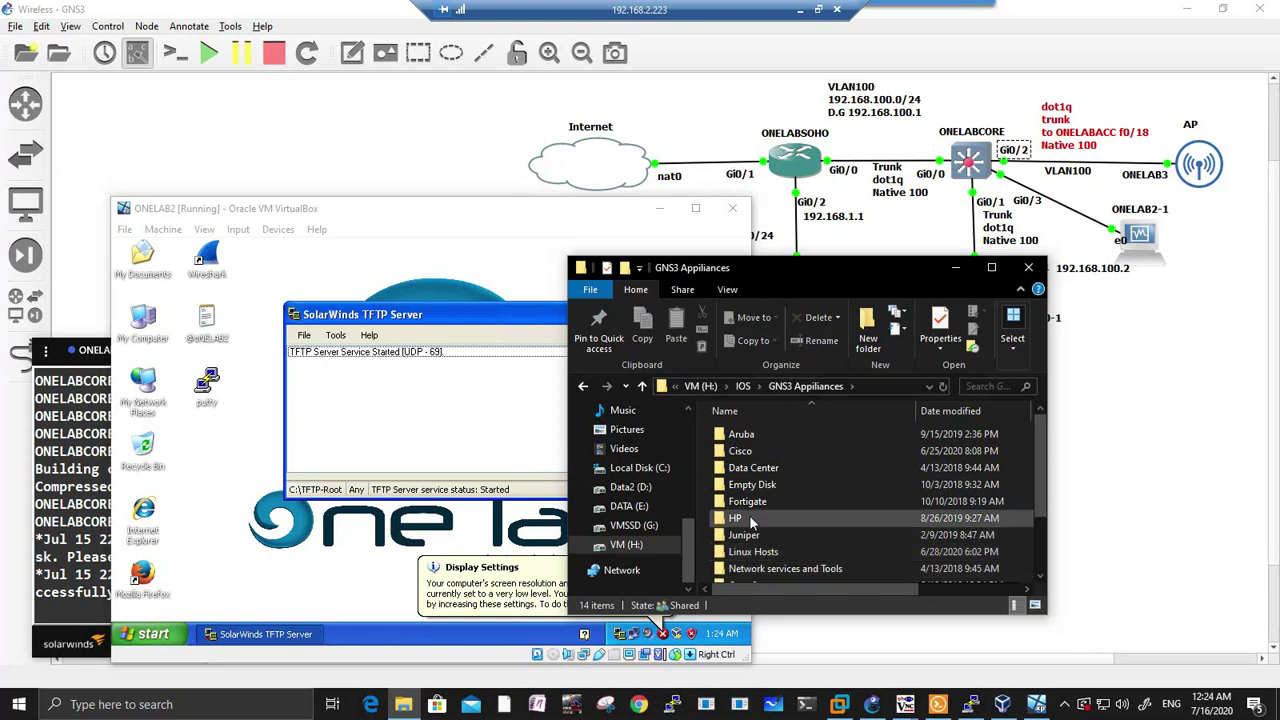
click(742, 455)
double_click(741, 455)
scroll(748, 490, down, 5)
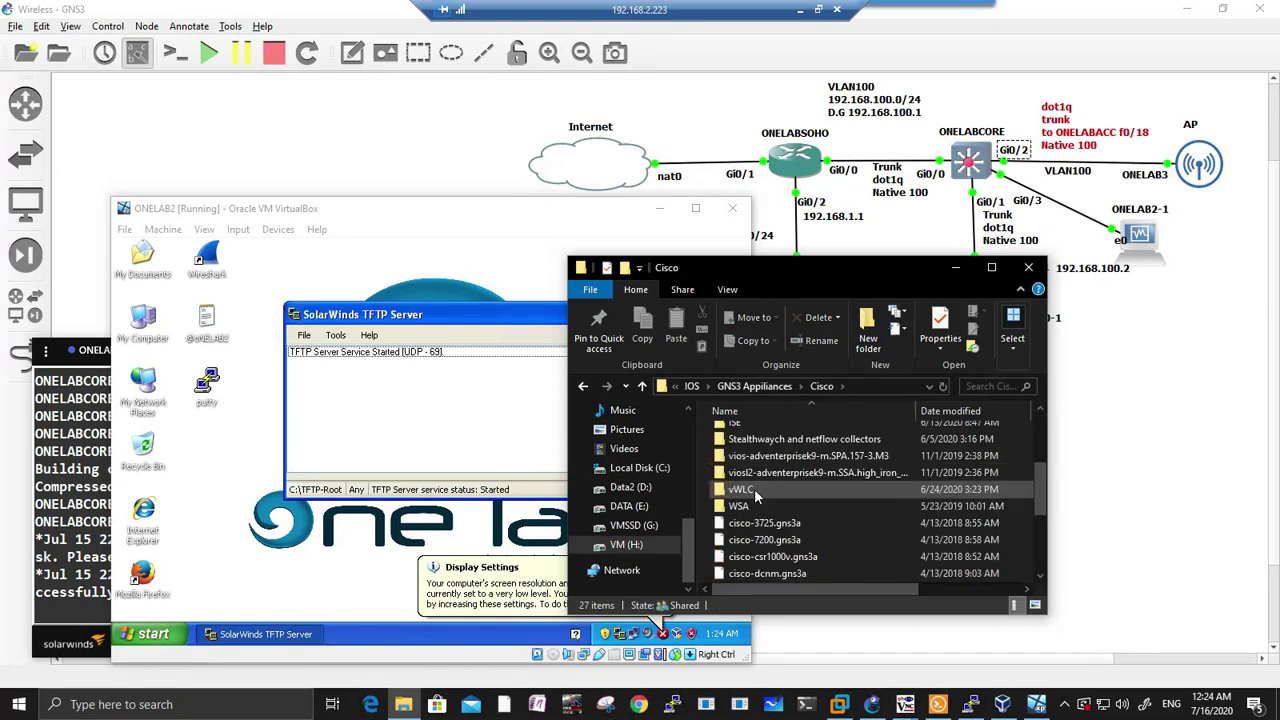
double_click(753, 490)
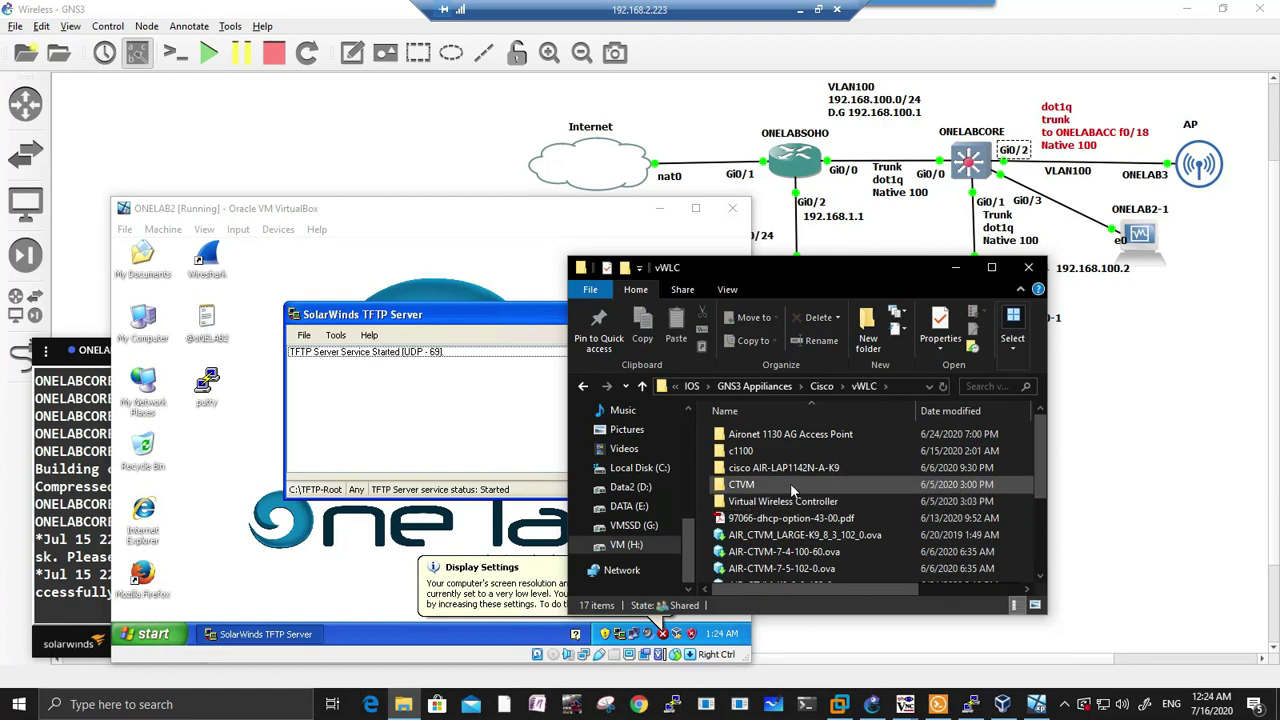
double_click(795, 469)
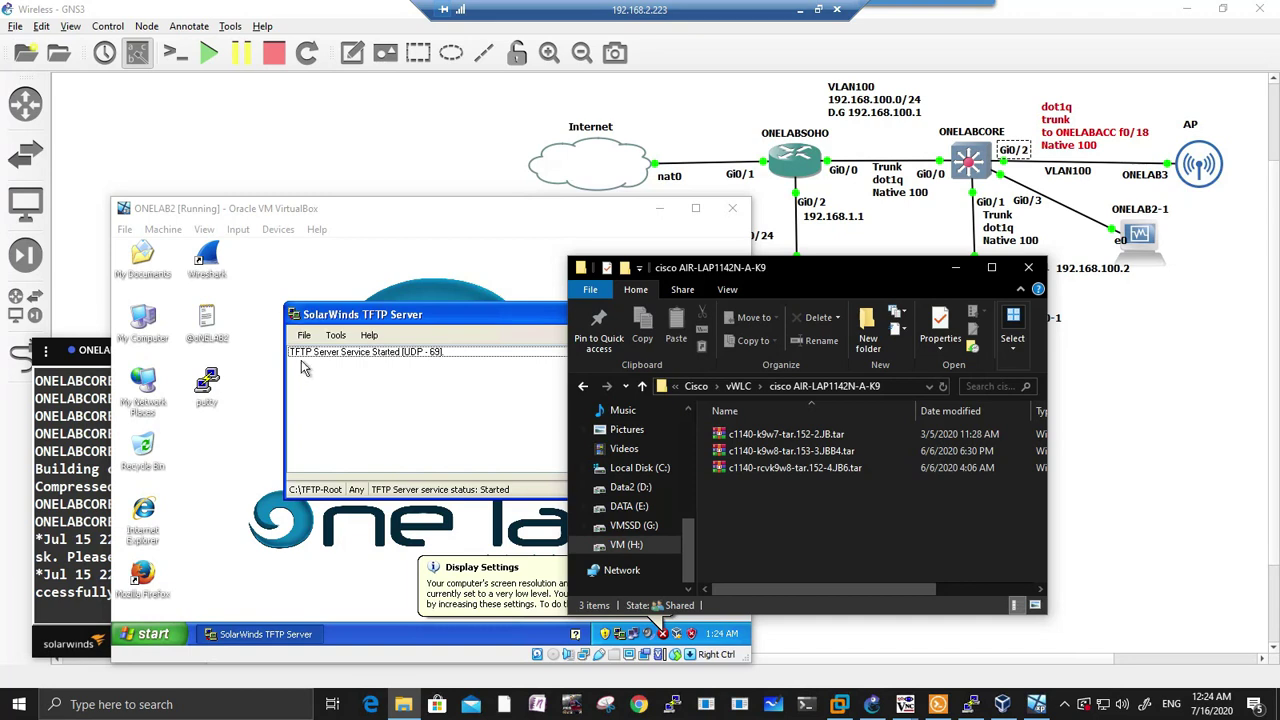
Step: Copy c1140-rcvk9w8-tar.152-4.JB6.tar into the VM's C:\TFTP-Root folder
double_click(158, 322)
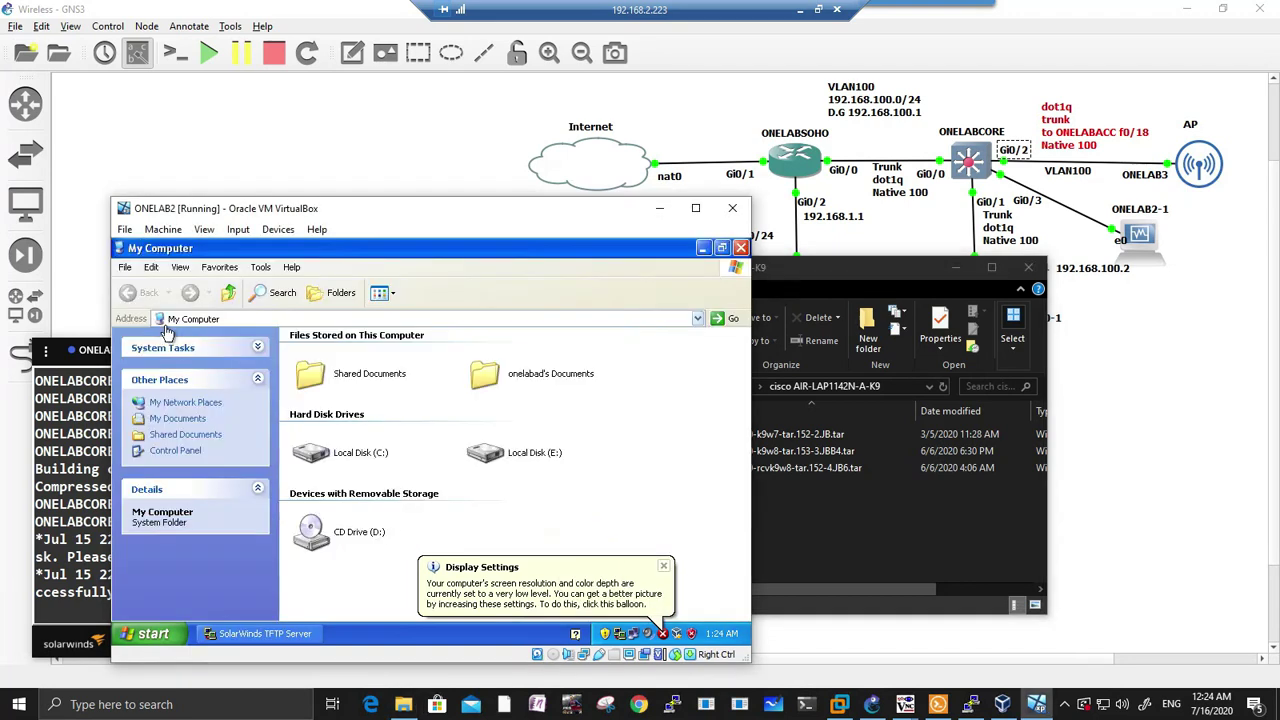
click(370, 456)
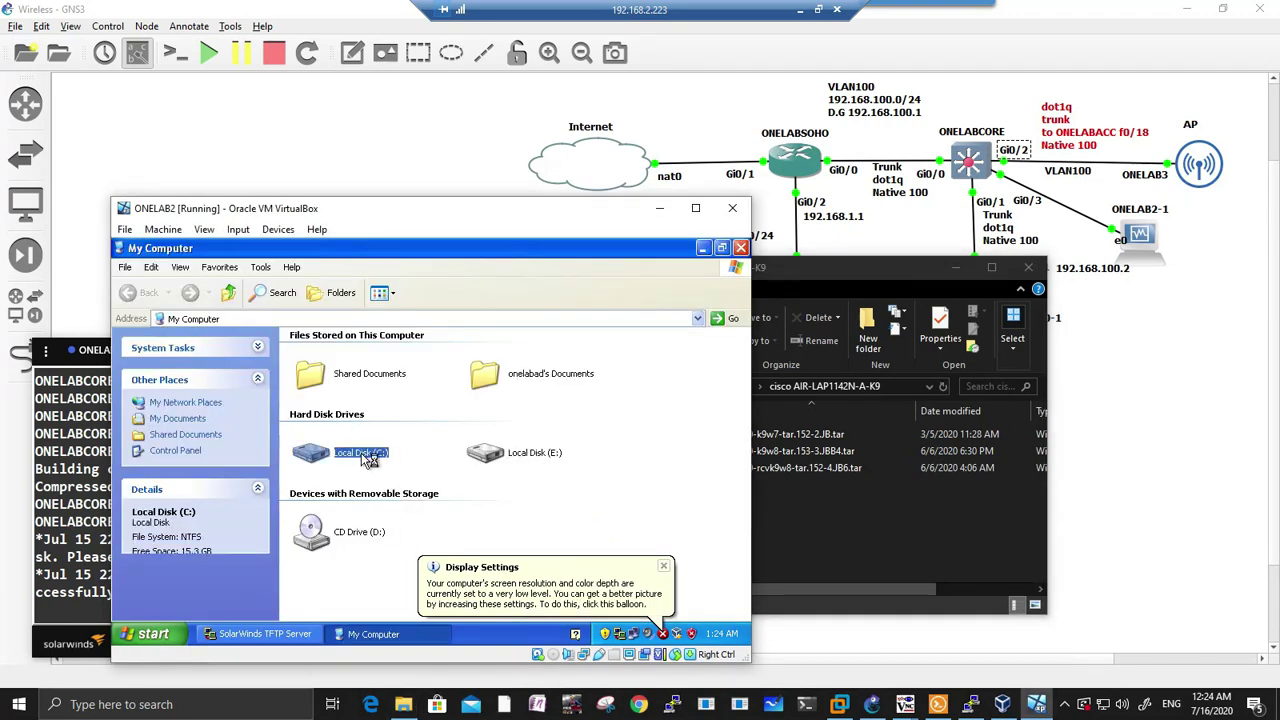
double_click(370, 456)
double_click(486, 404)
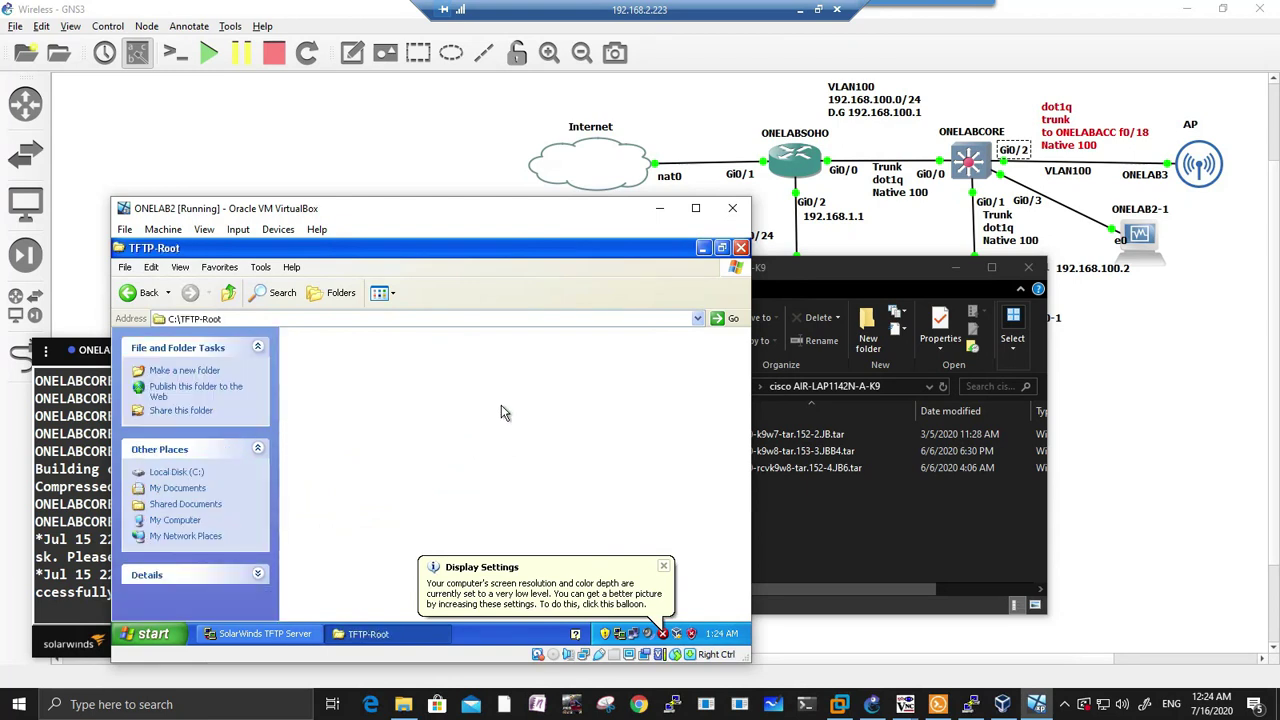
click(821, 509)
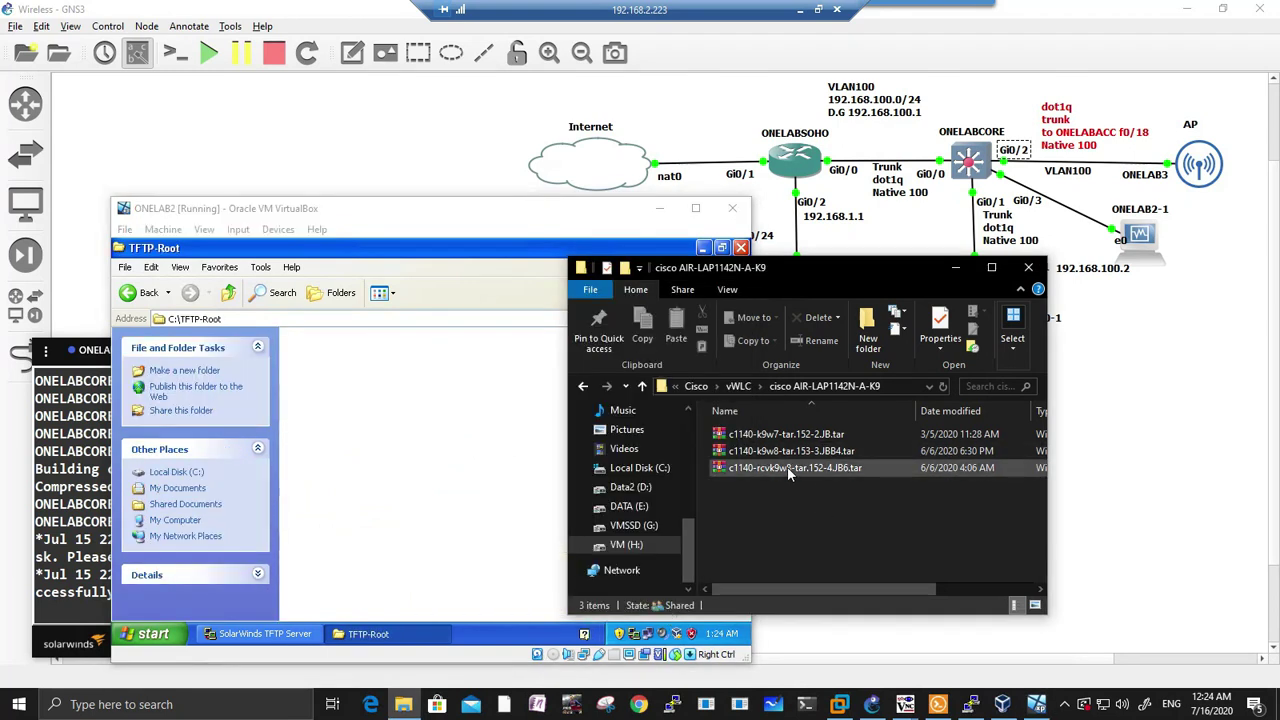
click(787, 467)
drag(787, 467, 463, 417)
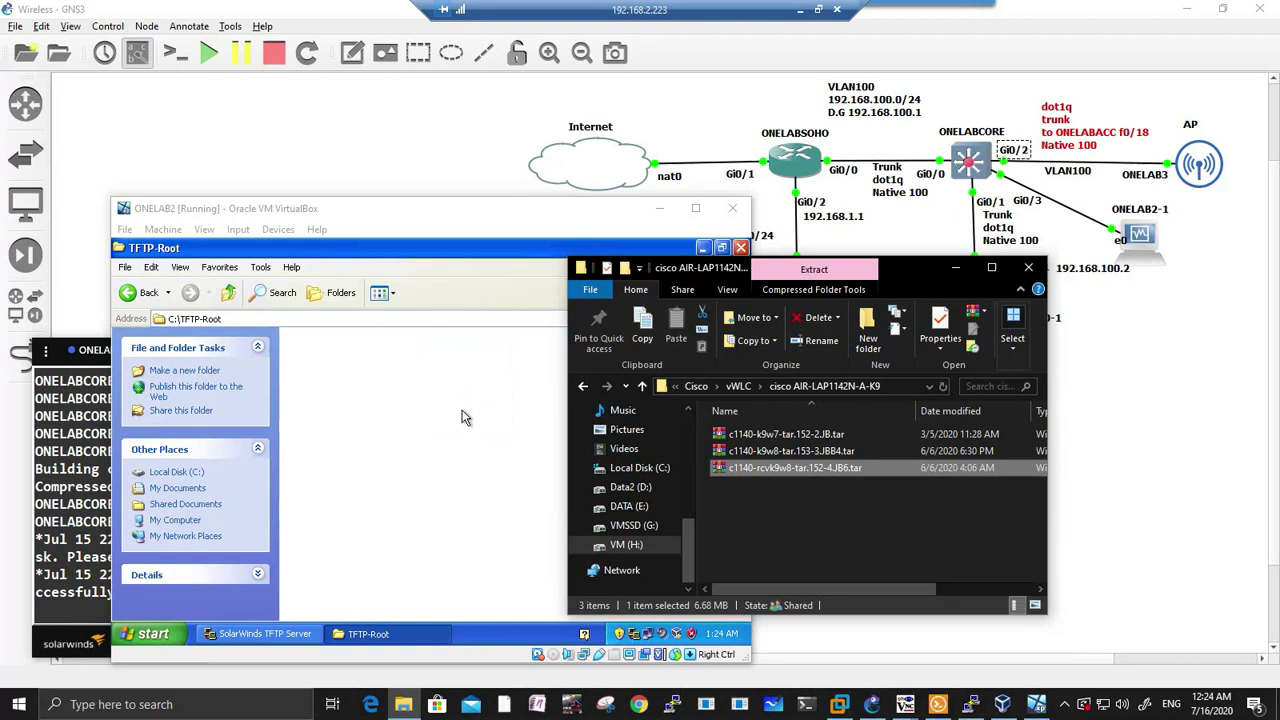
click(468, 408)
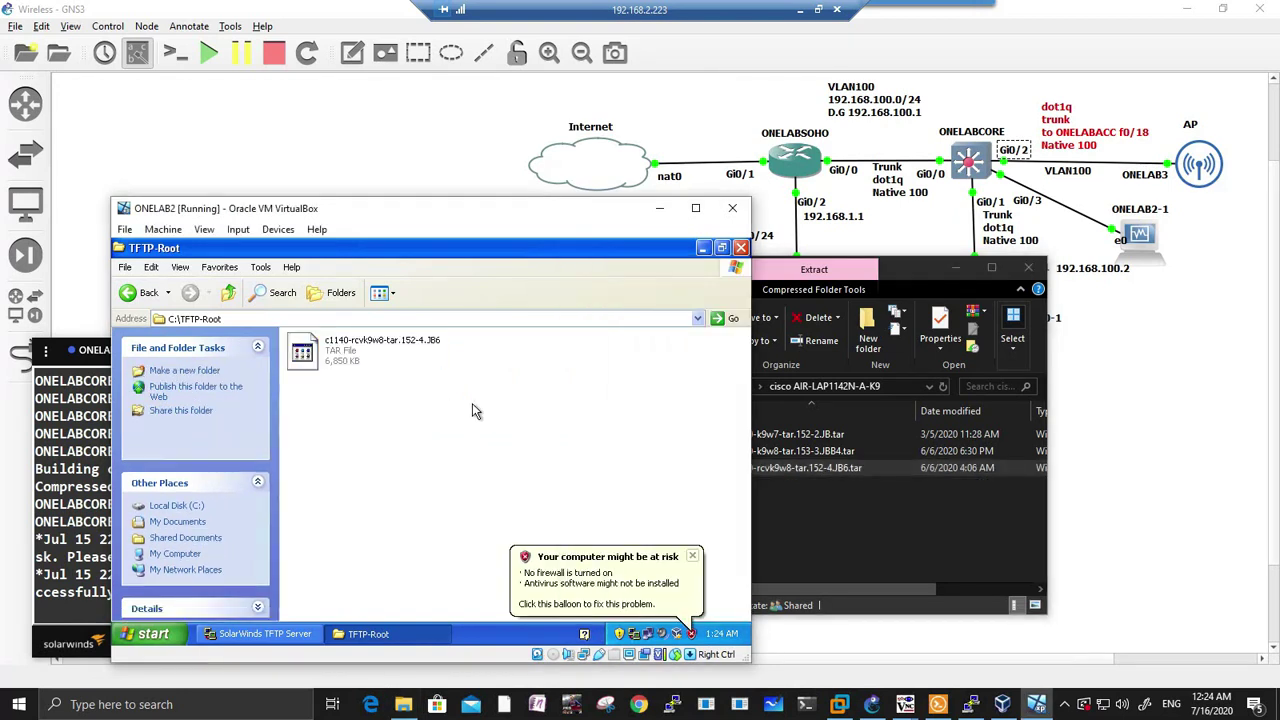
Step: Copy the AP image tar file's name via Rename
click(805, 468)
right_click(802, 466)
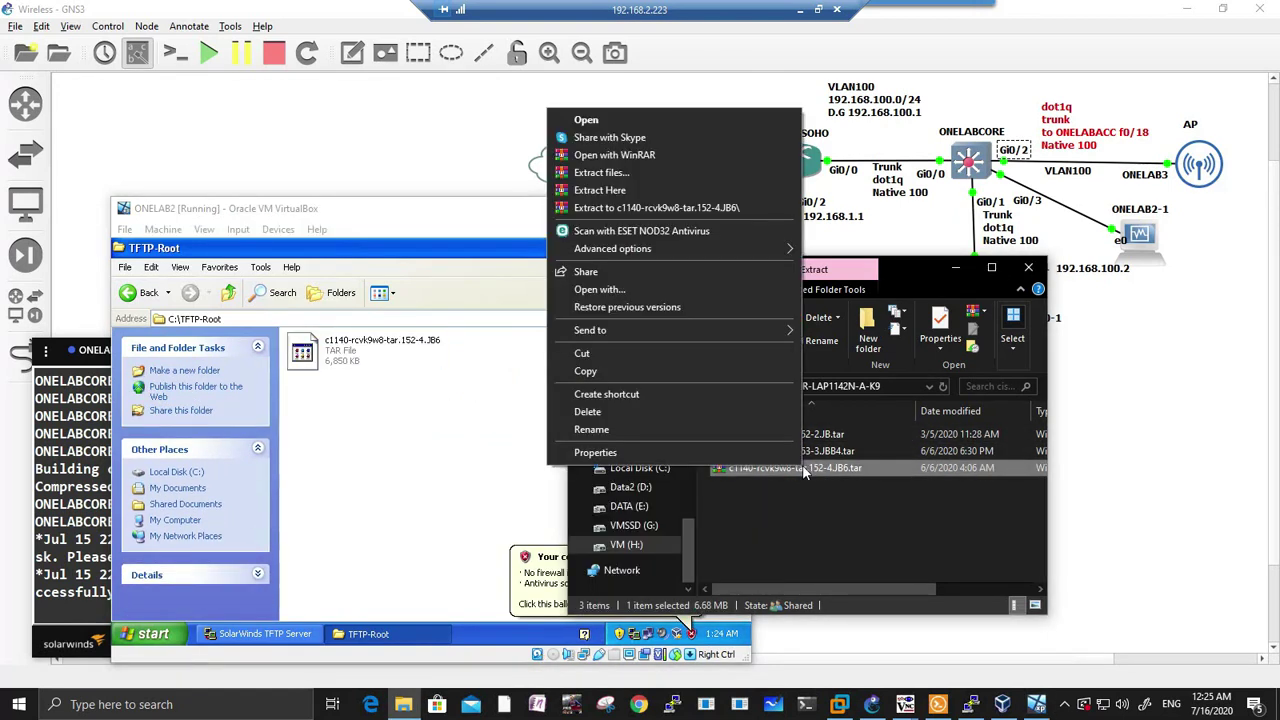
click(627, 432)
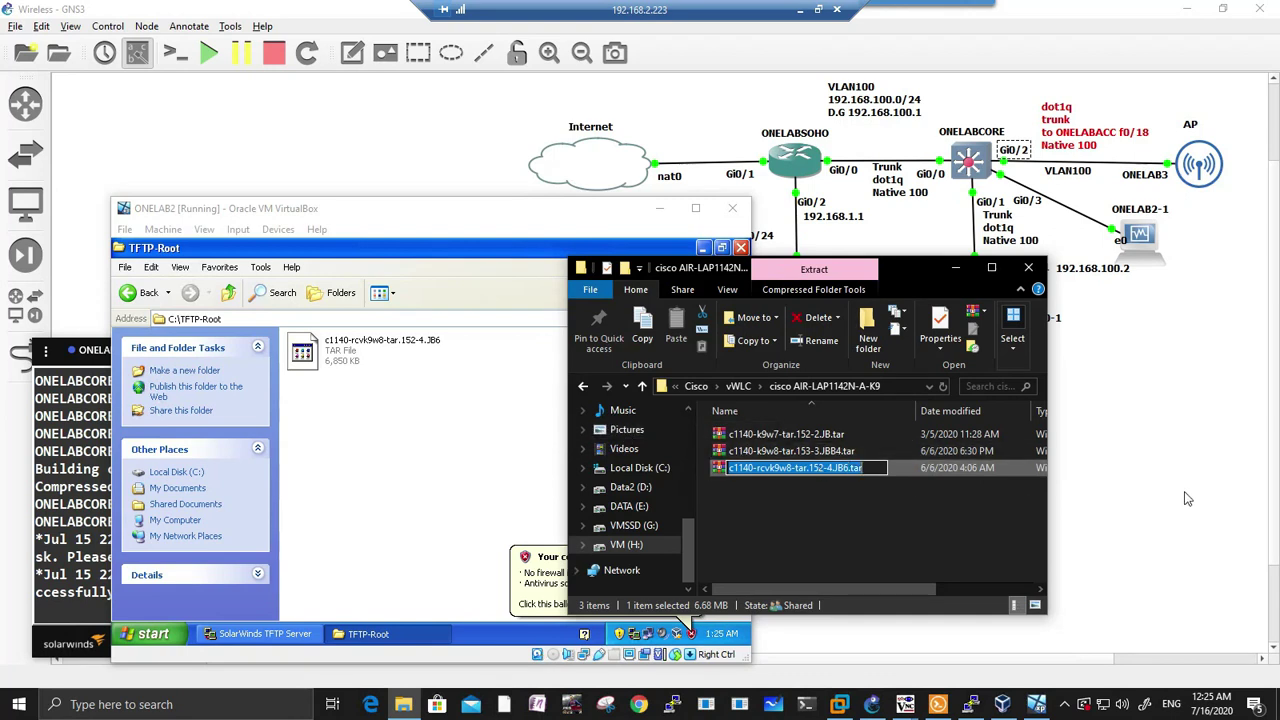
Step: Bring the AP2 serial console forward and move it to the upper left
click(1025, 652)
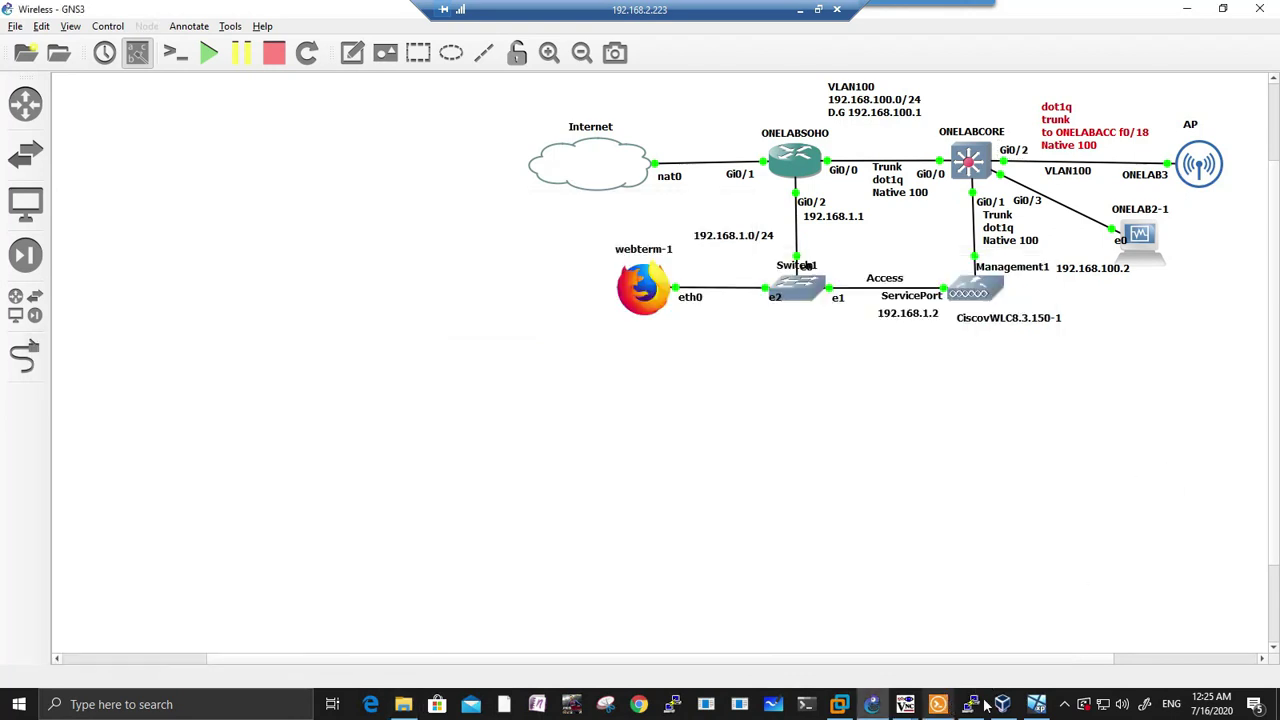
click(970, 704)
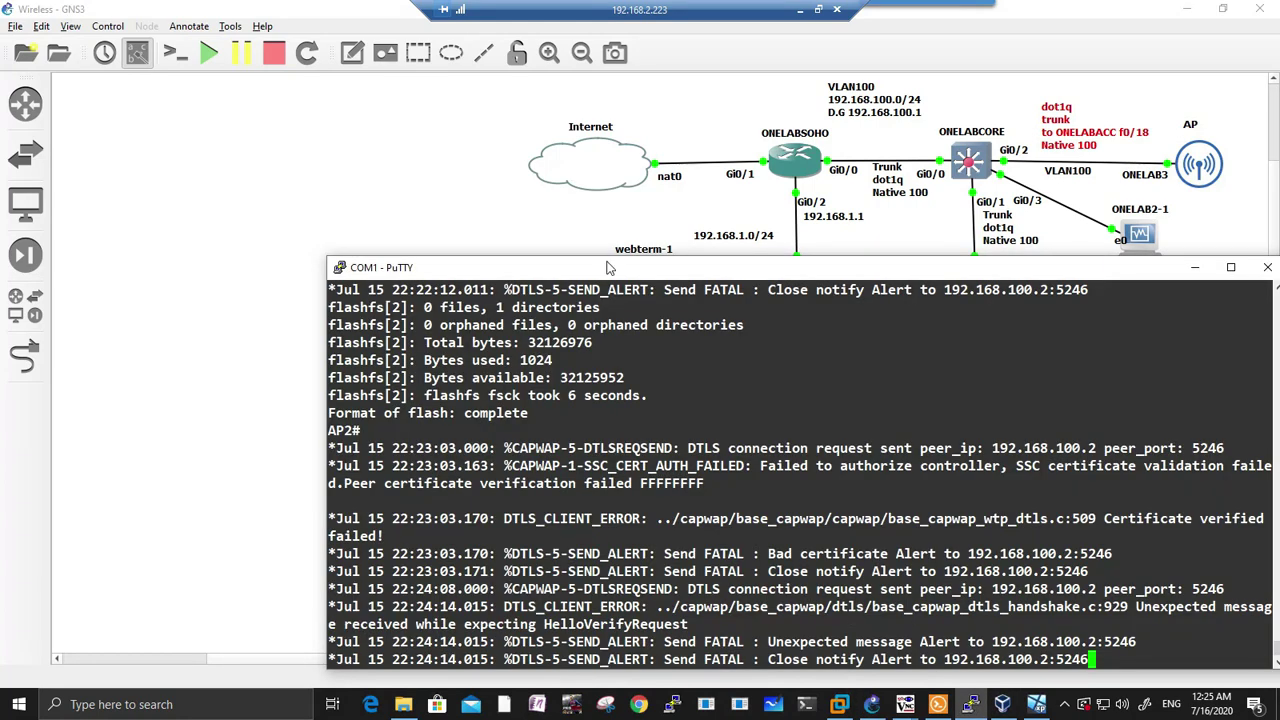
drag(609, 267, 398, 198)
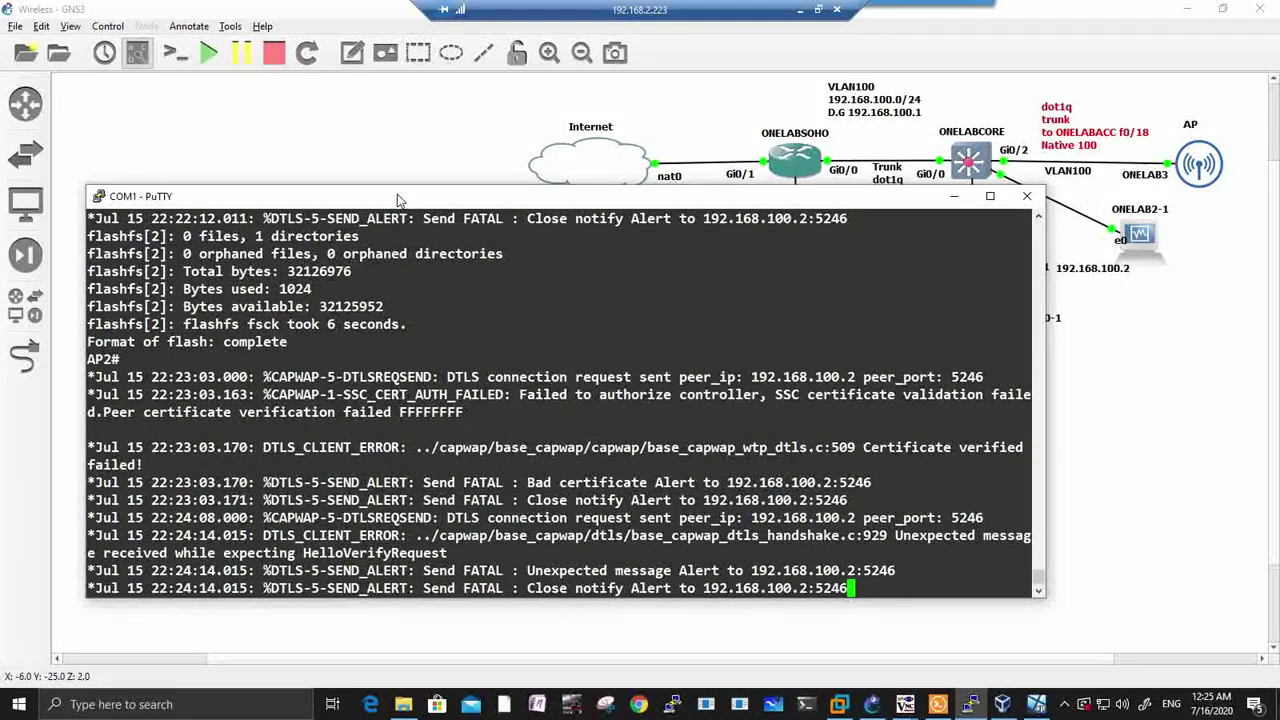
Step: Run show flash on AP2 to check its storage
key(Return)
key(Return)
key(Return)
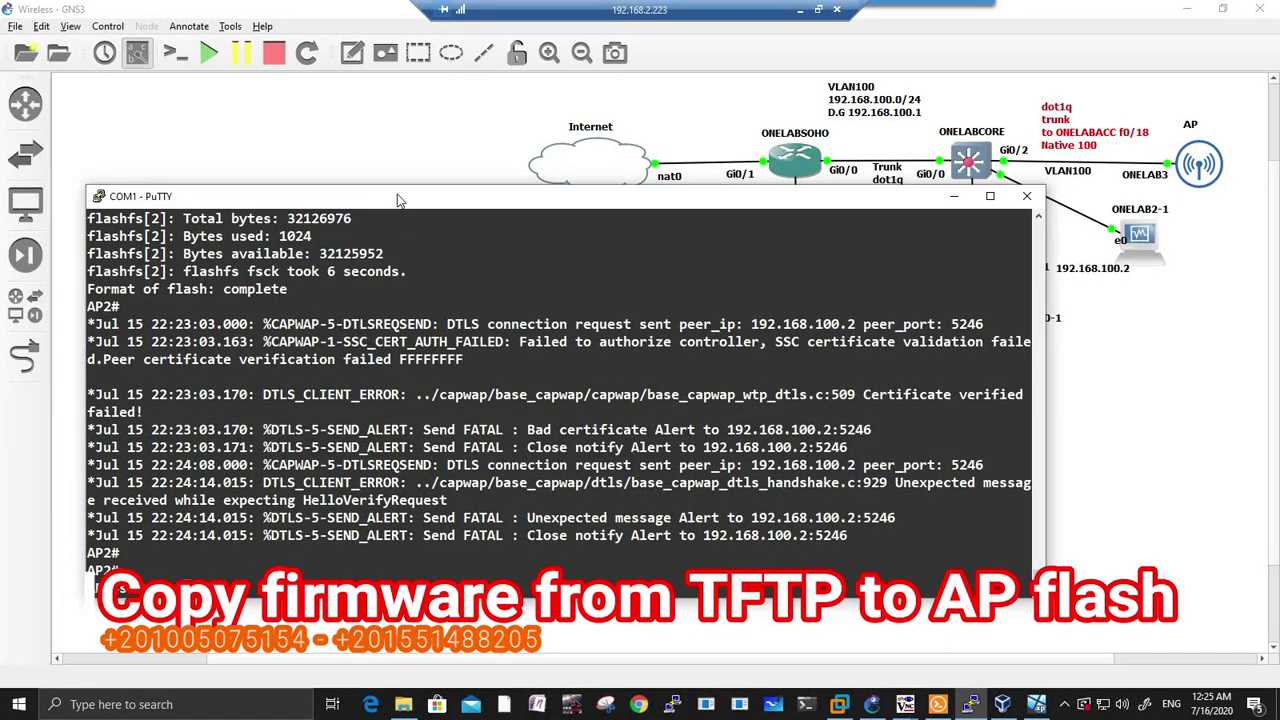
text(show fla)
key(Tab)
key(Return)
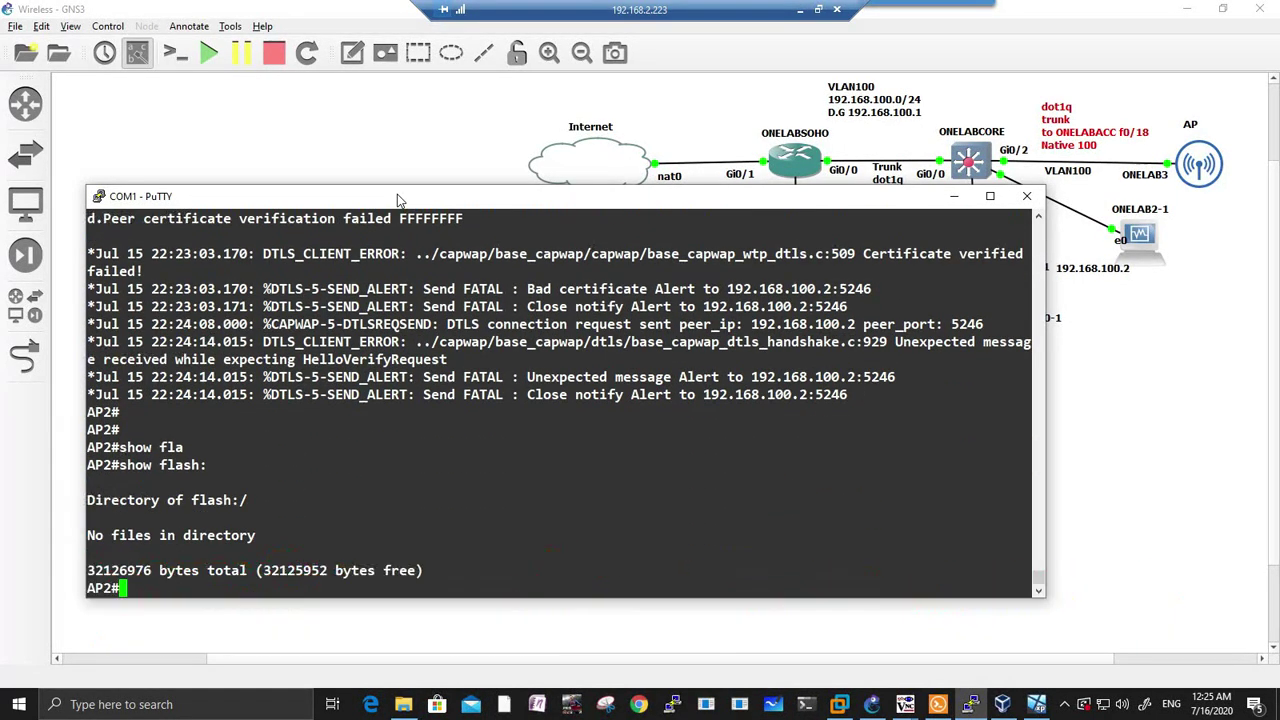
Step: Run archive download-sw /force-reload tftp://192.168.100.14/c1140-rcvk9w8-tar.152-4.JB6.tar on AP2
text(ar)
key(Tab)
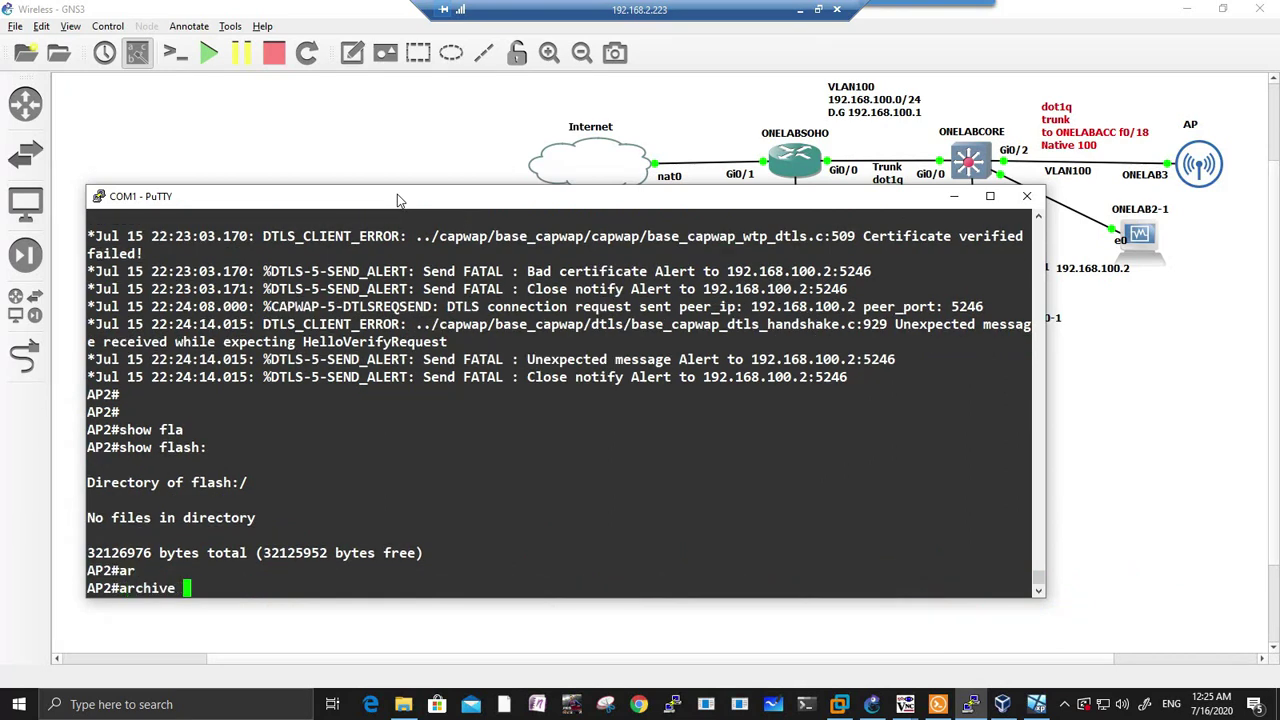
text(do)
key(Tab)
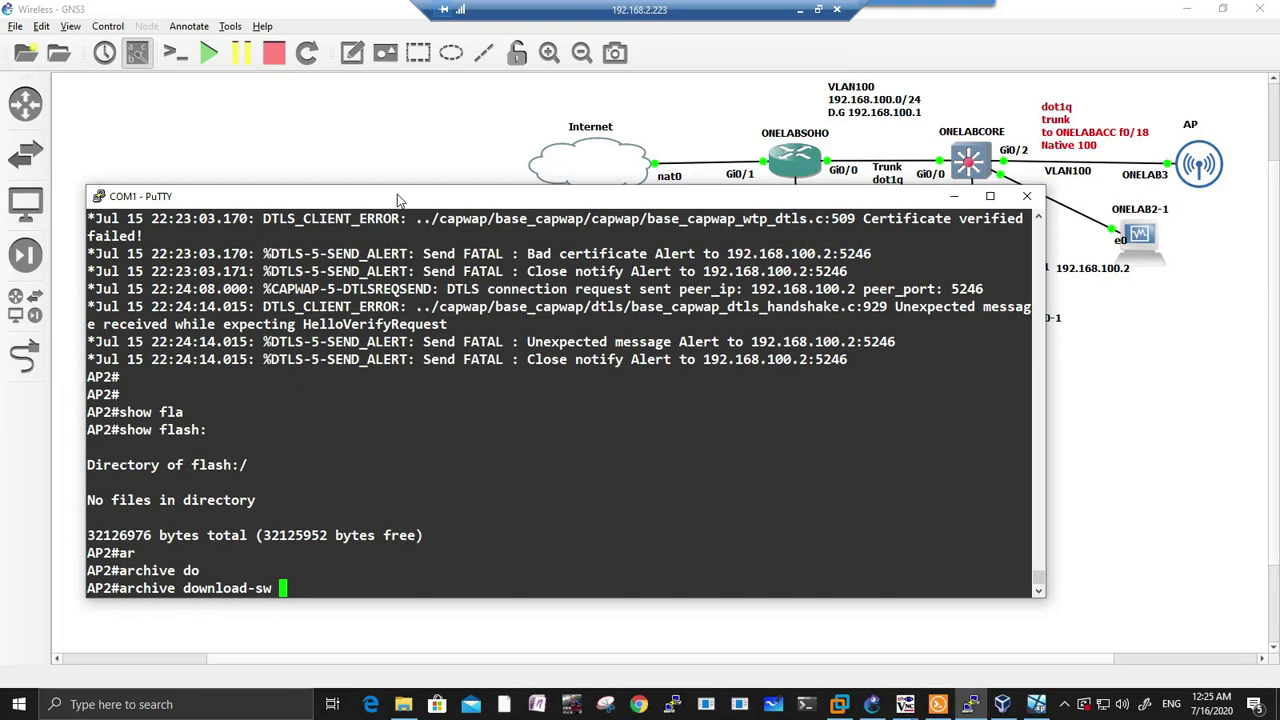
text(?)
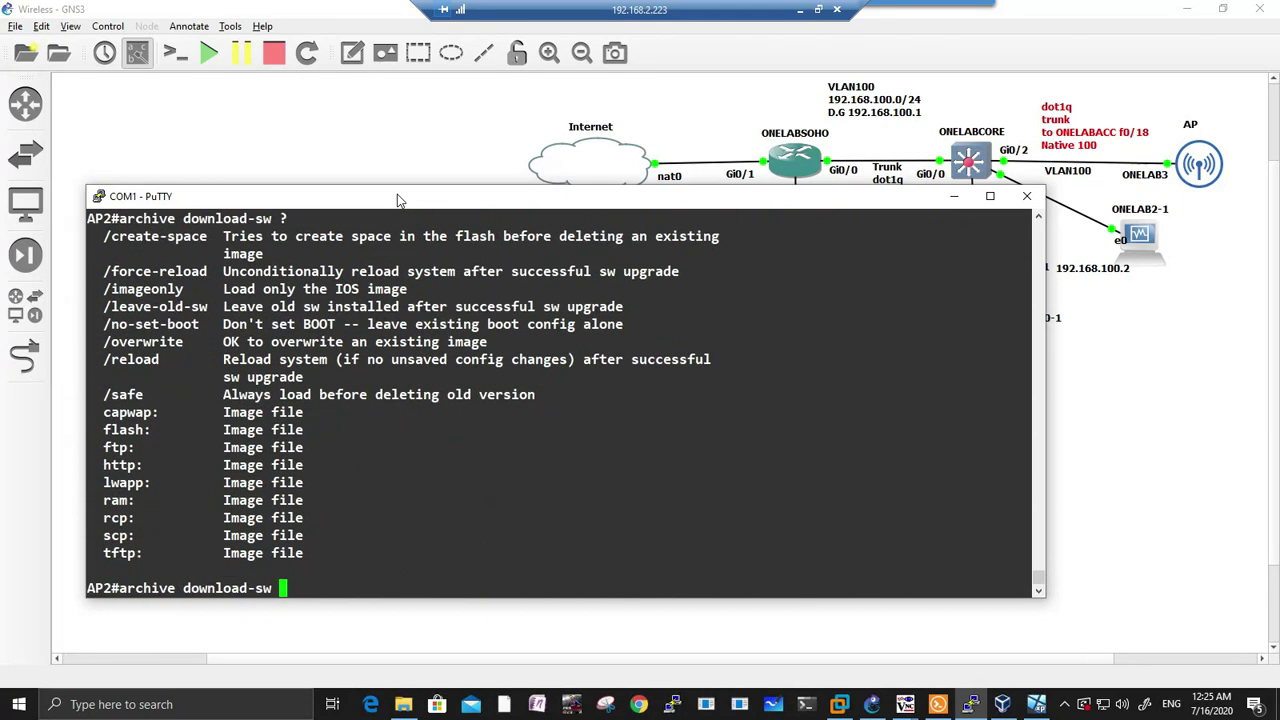
text(/for)
key(Tab)
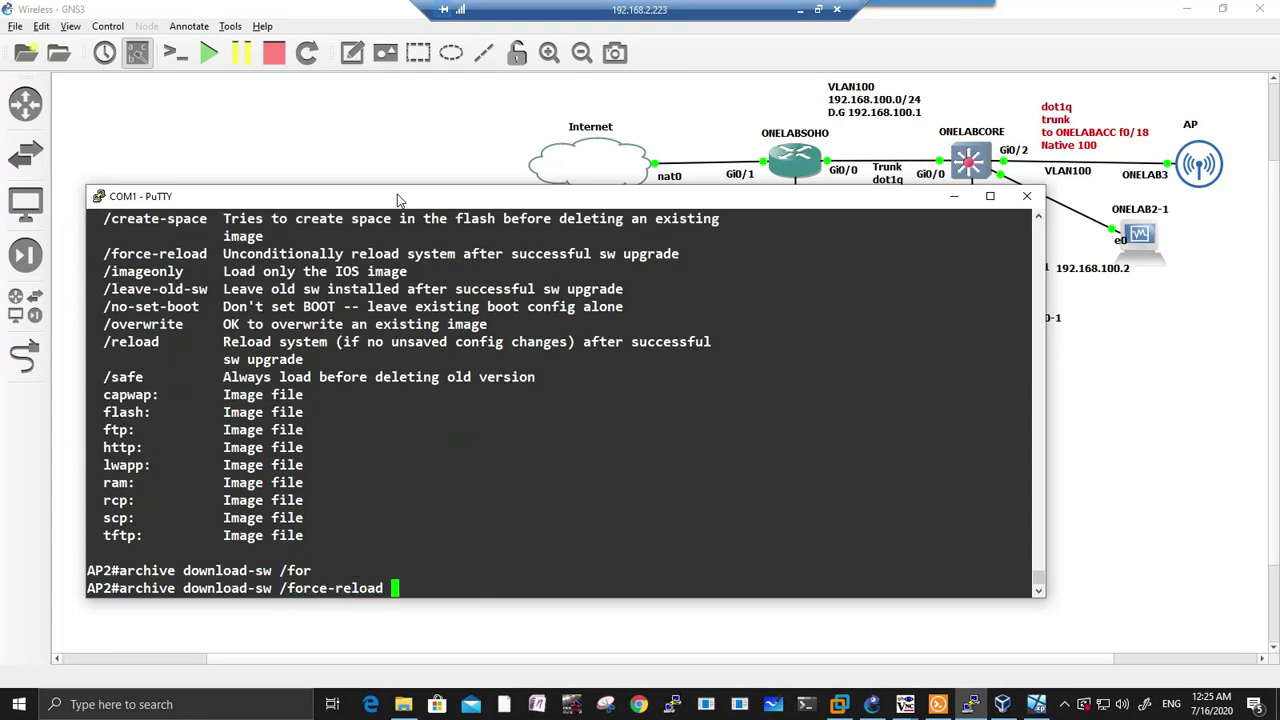
text(t)
text(f)
key(Tab)
text(//)
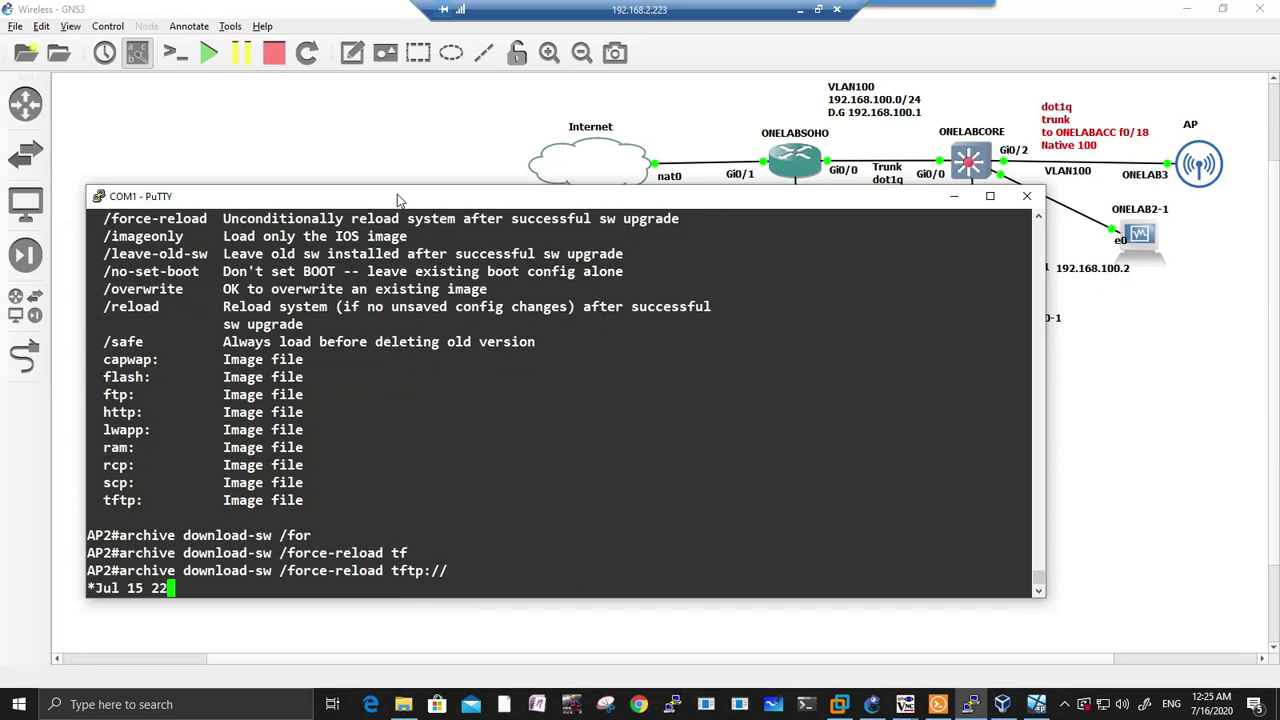
text(192.168.)
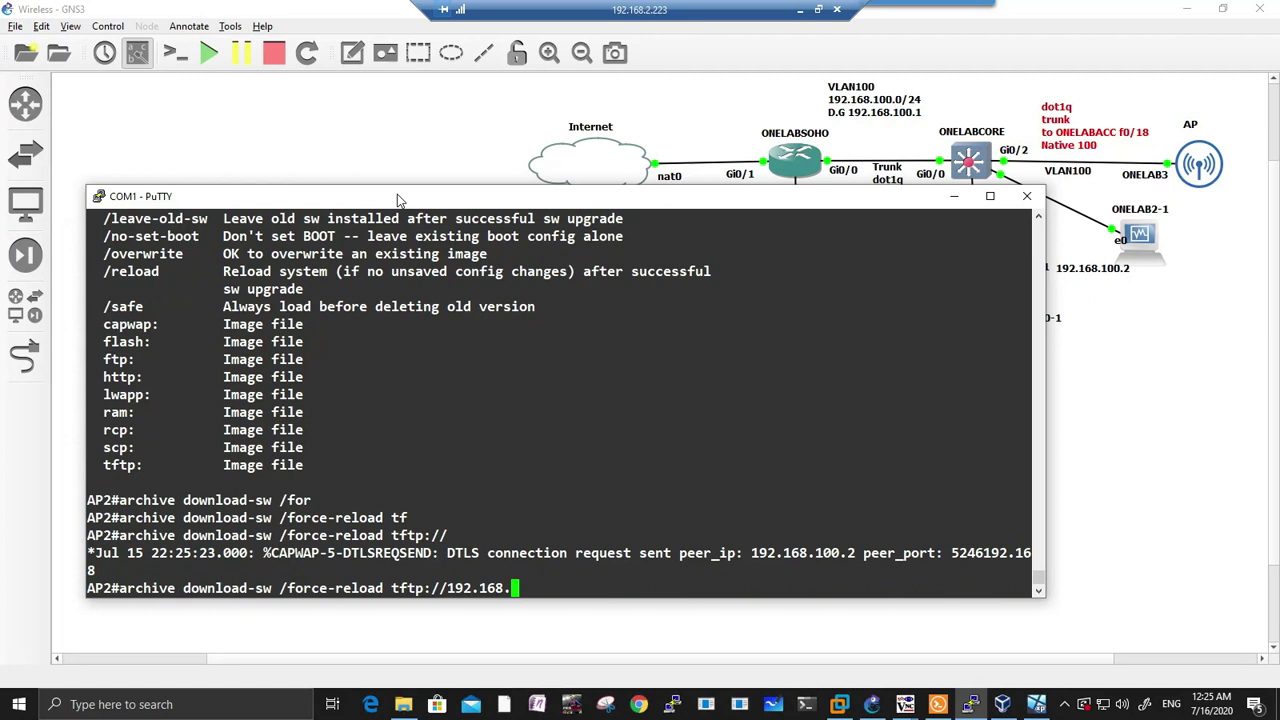
text(100.14/)
right_click(588, 591)
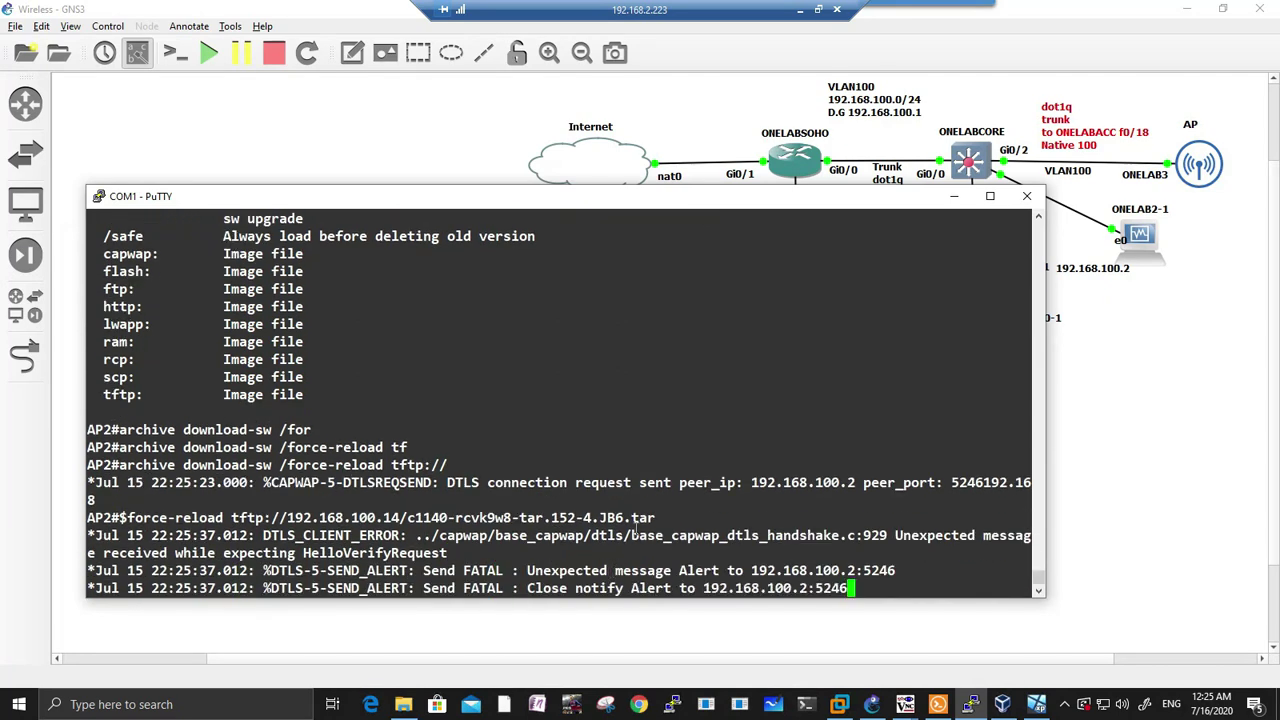
key(Return)
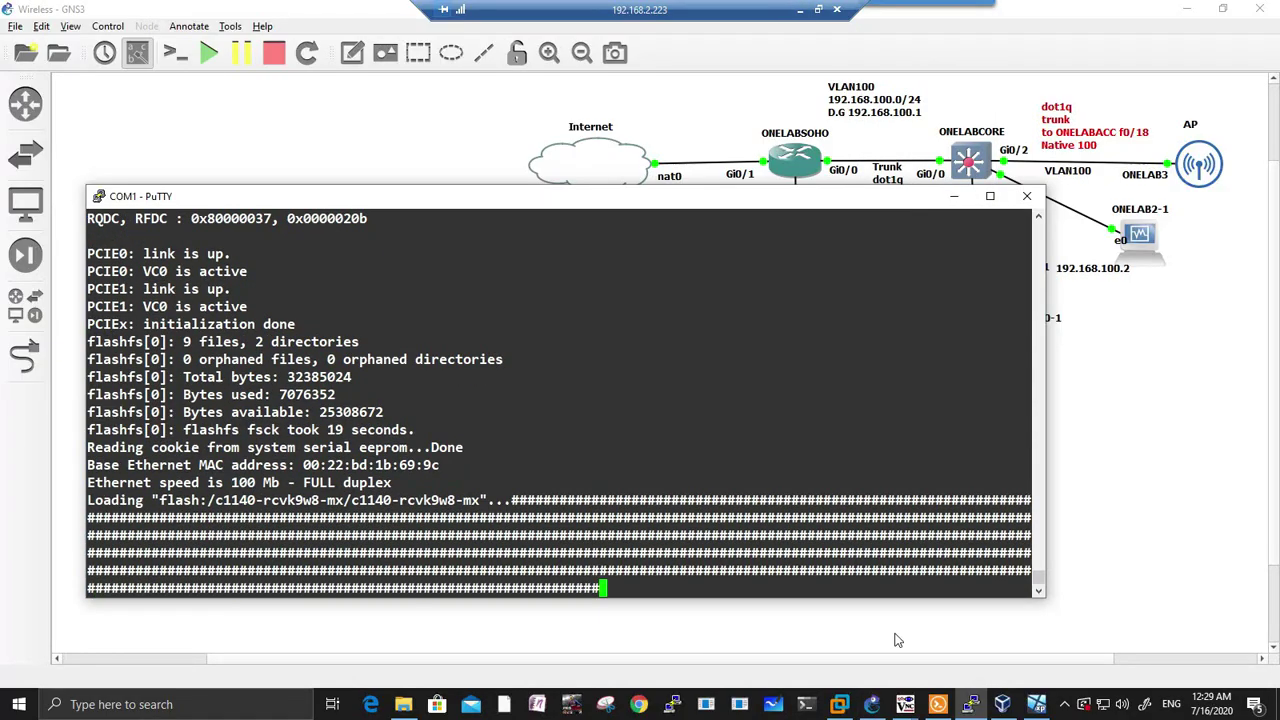
Step: Highlight AP2's boot image path, controller DNS name, DNS server 192.168.100.1 and image download lines
drag(214, 483, 480, 483)
drag(160, 483, 480, 483)
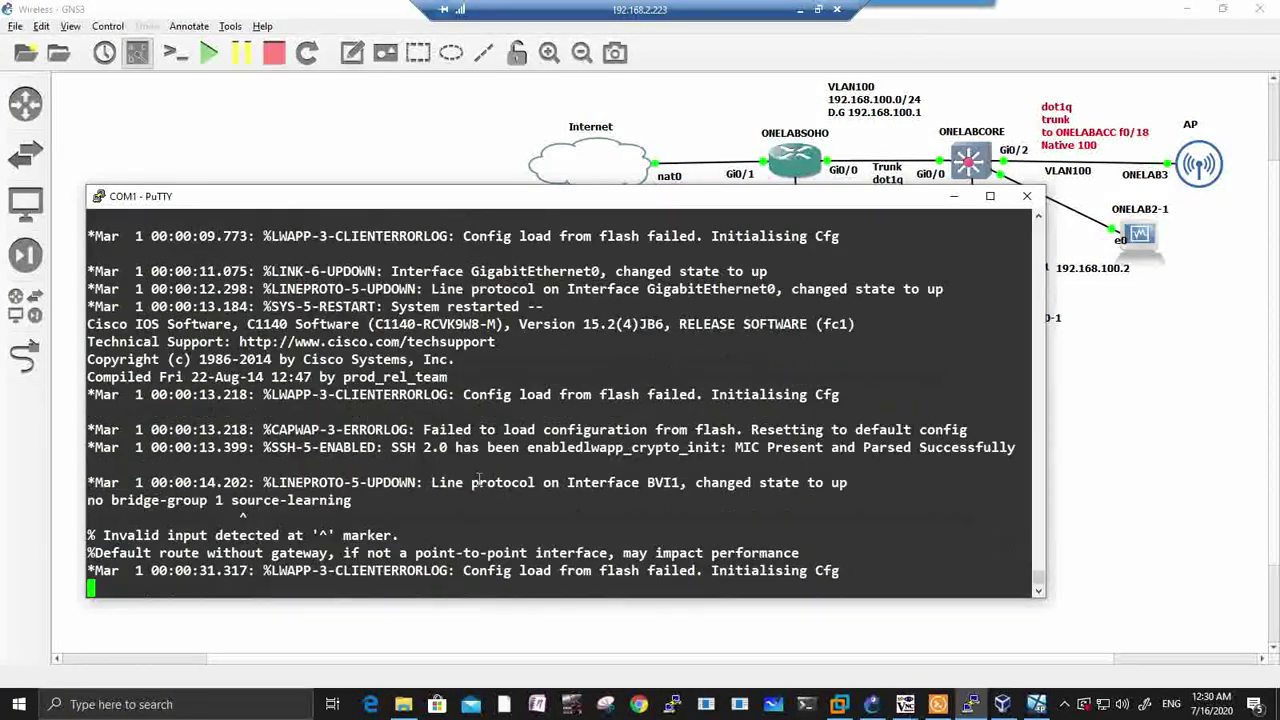
drag(190, 553, 472, 553)
drag(630, 553, 735, 553)
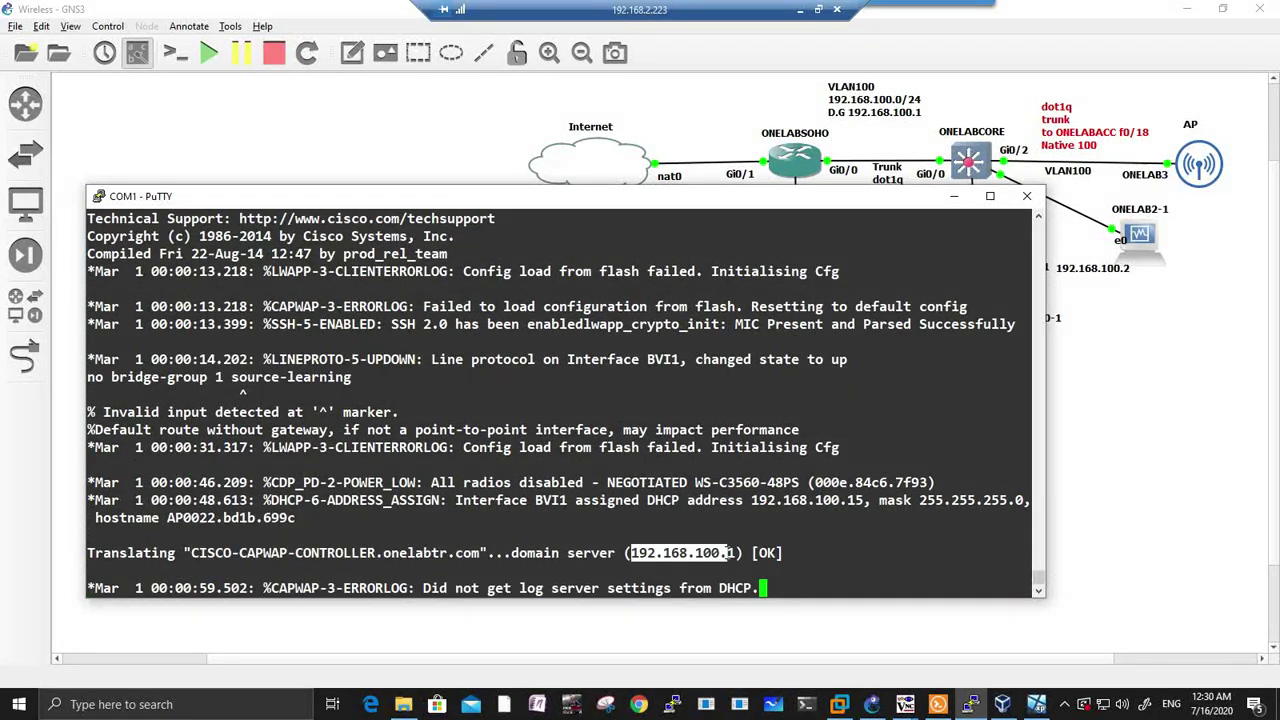
drag(452, 447, 984, 447)
drag(303, 465, 541, 529)
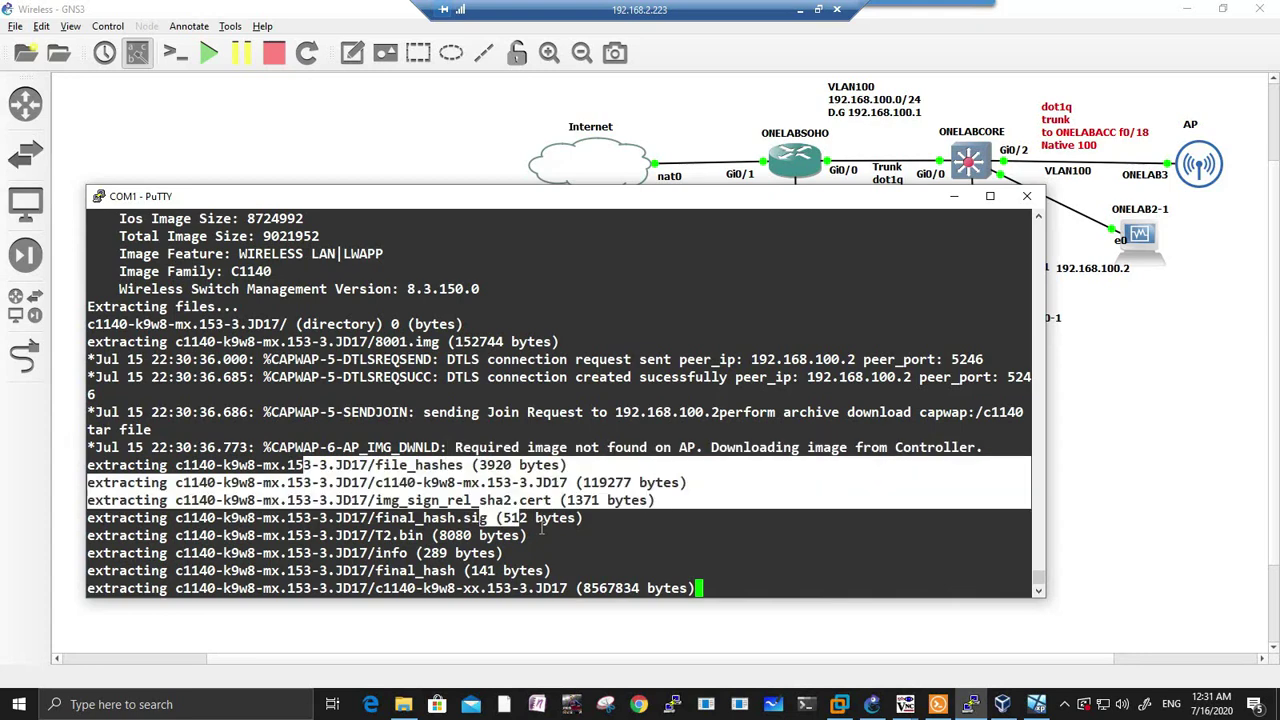
Step: Bring the WLC web page forward to view AP Join Stats
mouse_move(903, 704)
click(900, 588)
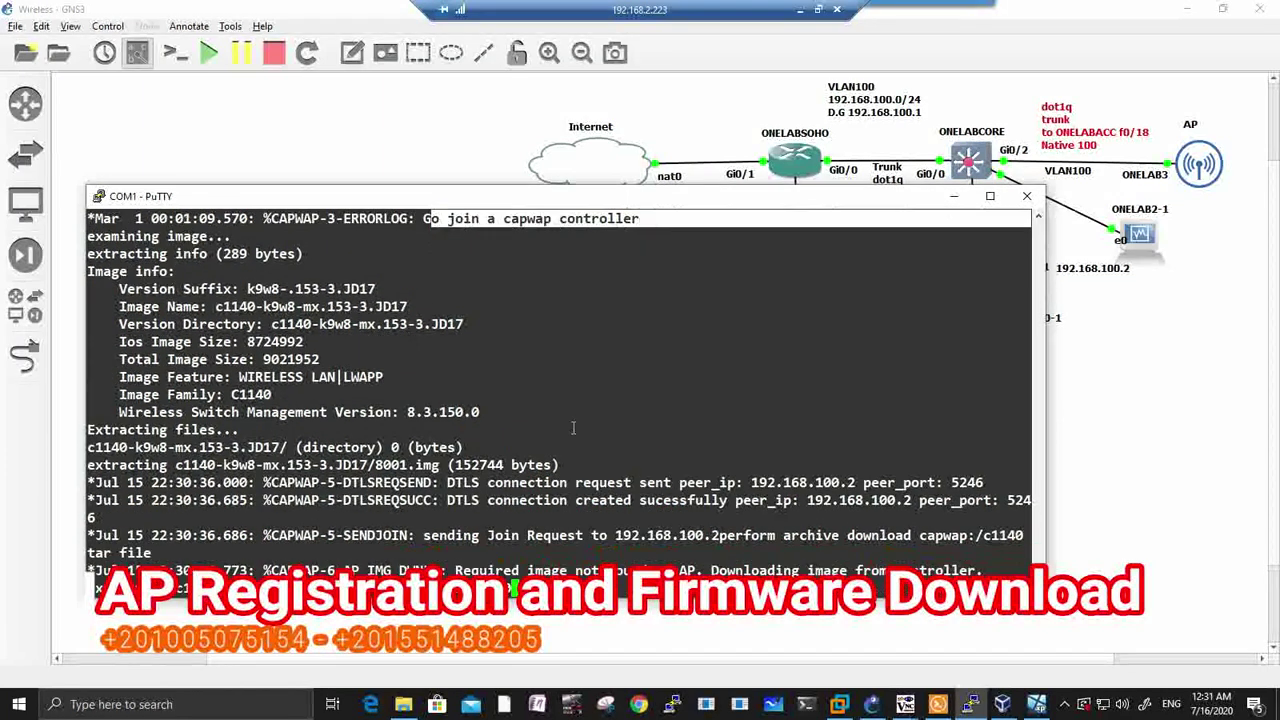
scroll(573, 428, down, 2)
drag(449, 447, 984, 450)
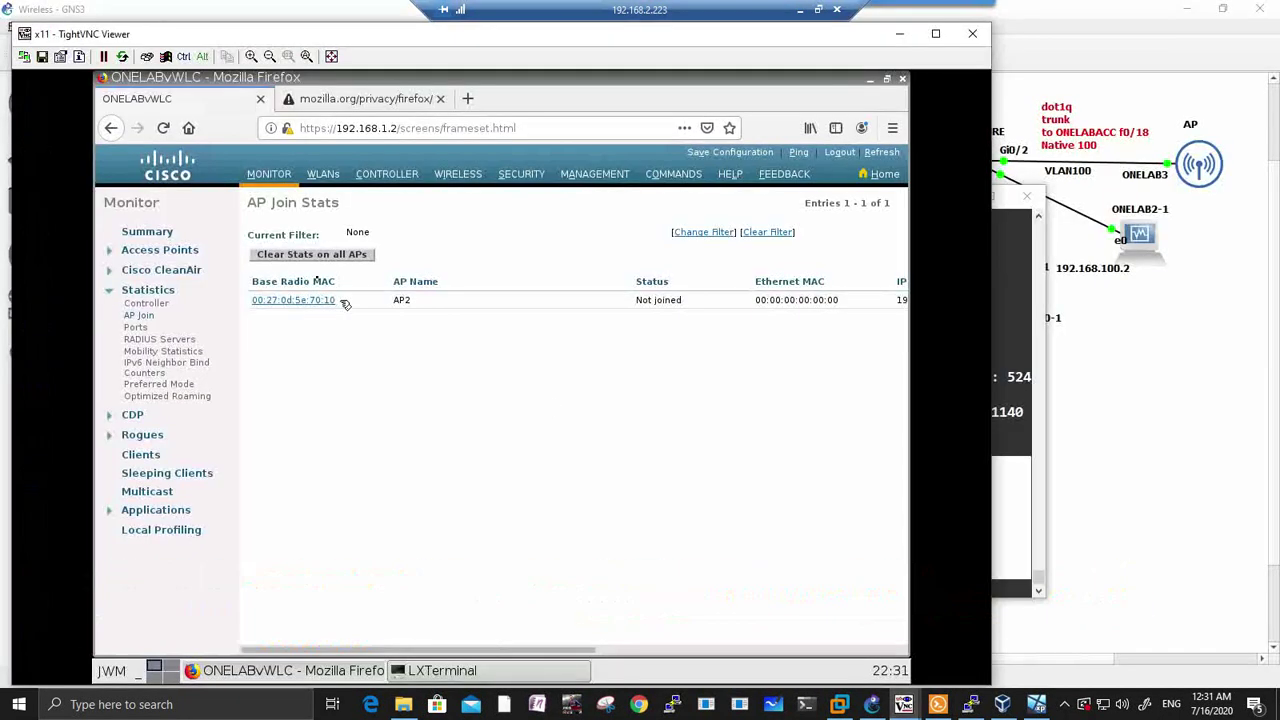
Step: List all APs on the controller and open AP0022.bd1b.699c's details
click(880, 174)
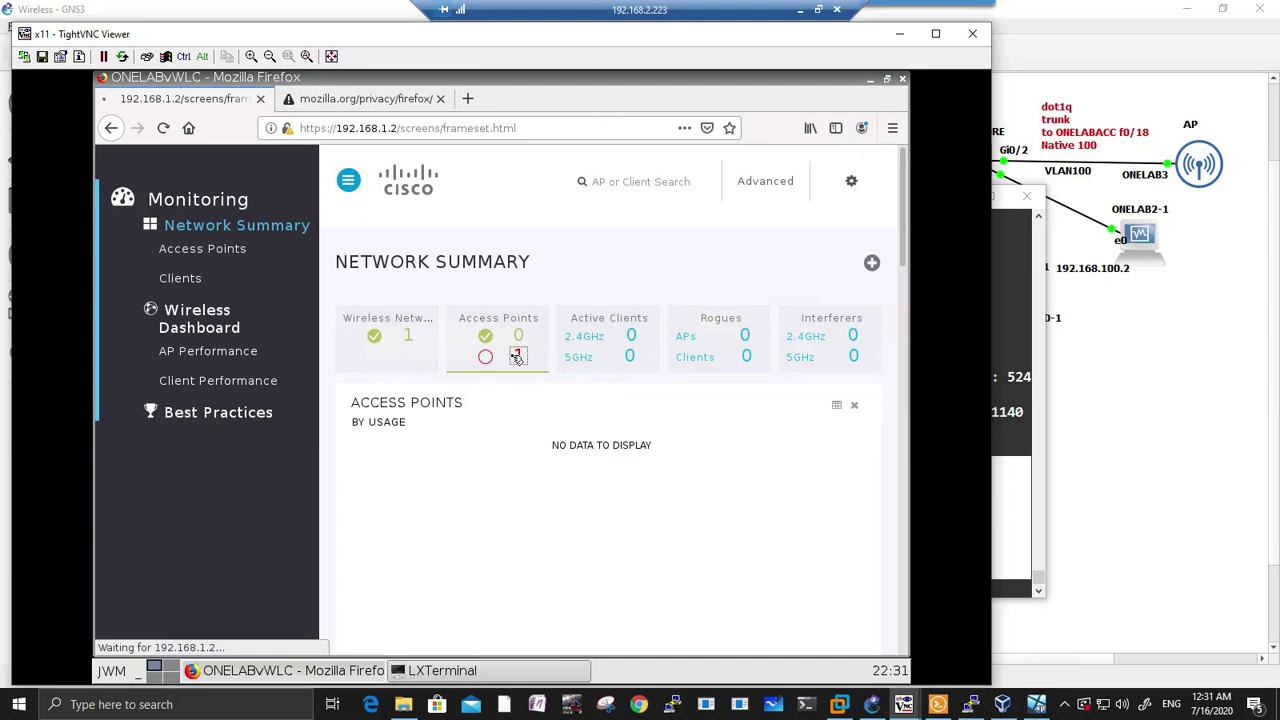
click(517, 357)
drag(360, 650, 300, 650)
click(1010, 445)
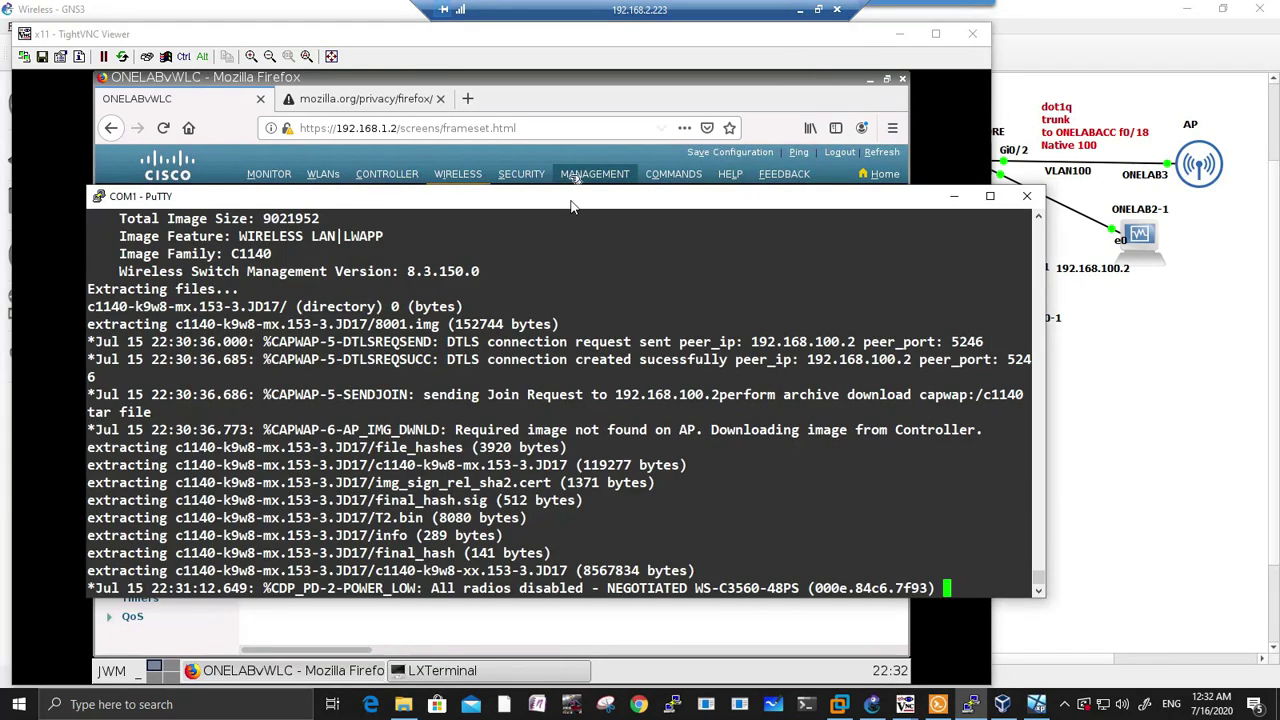
drag(536, 196, 652, 367)
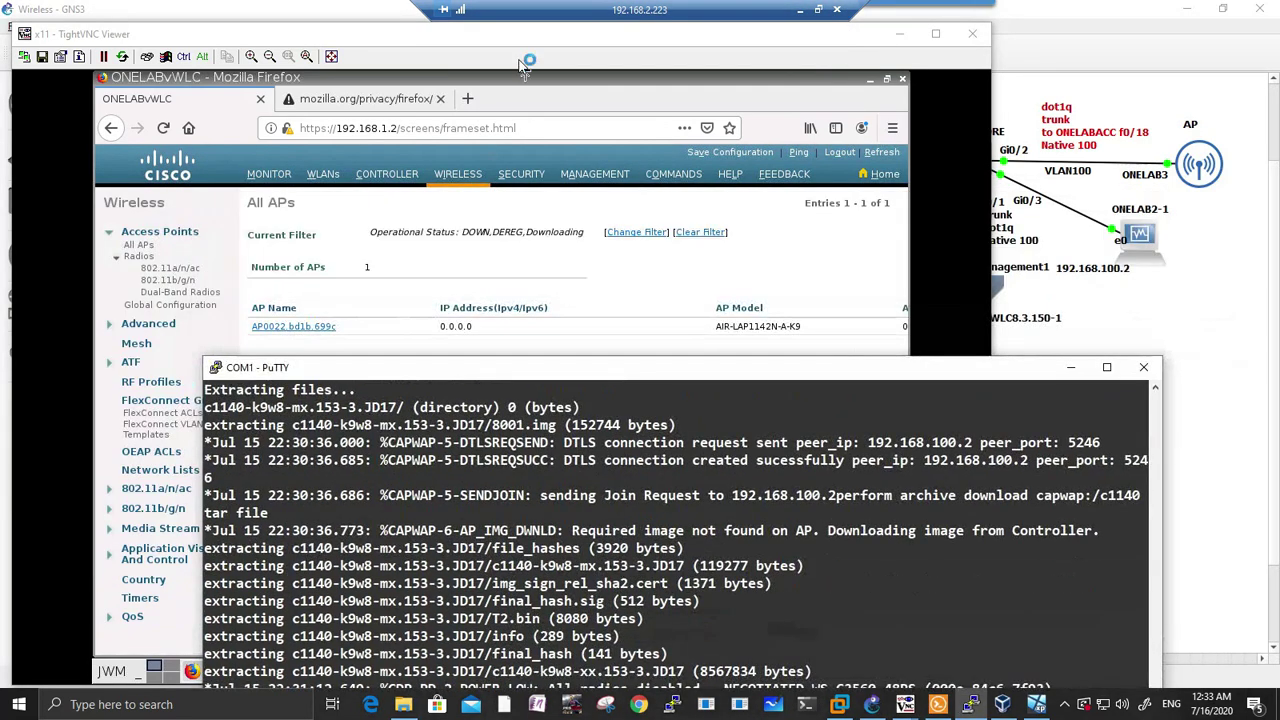
click(333, 255)
click(293, 326)
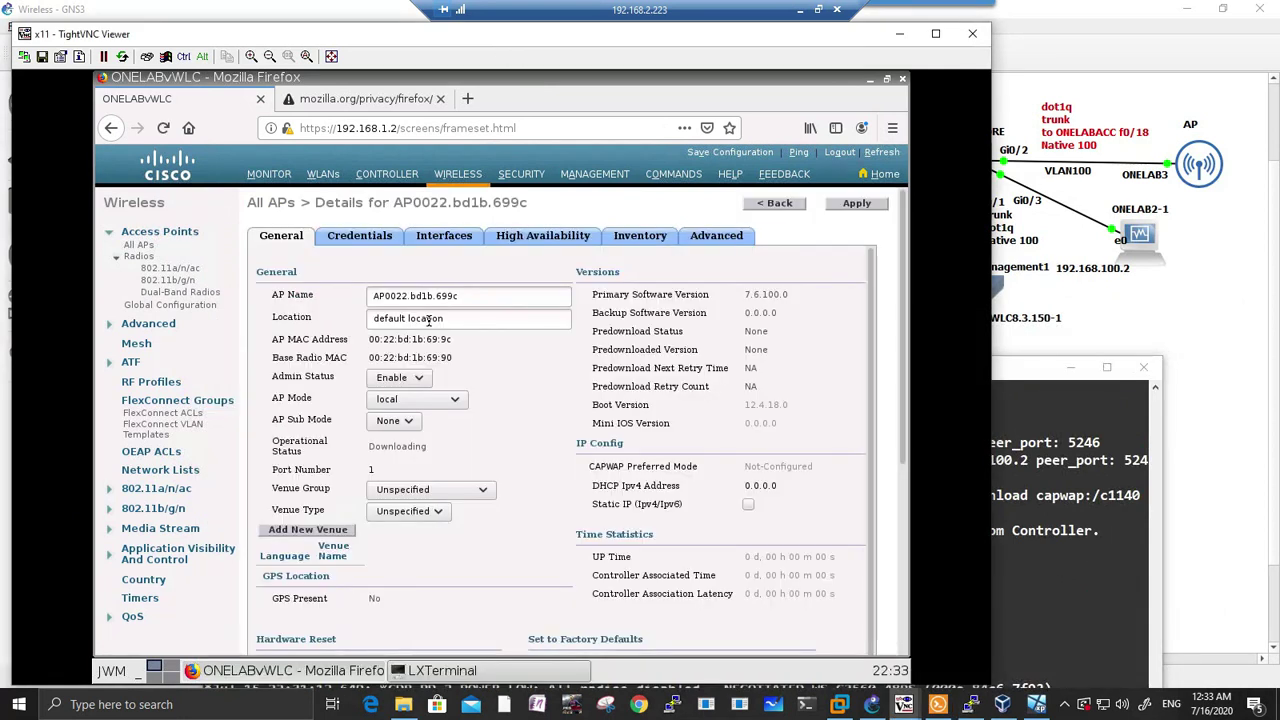
Step: Confirm AP0022.bd1b.699c shows Joined in Monitor AP Join statistics, then return to the AP console
click(269, 183)
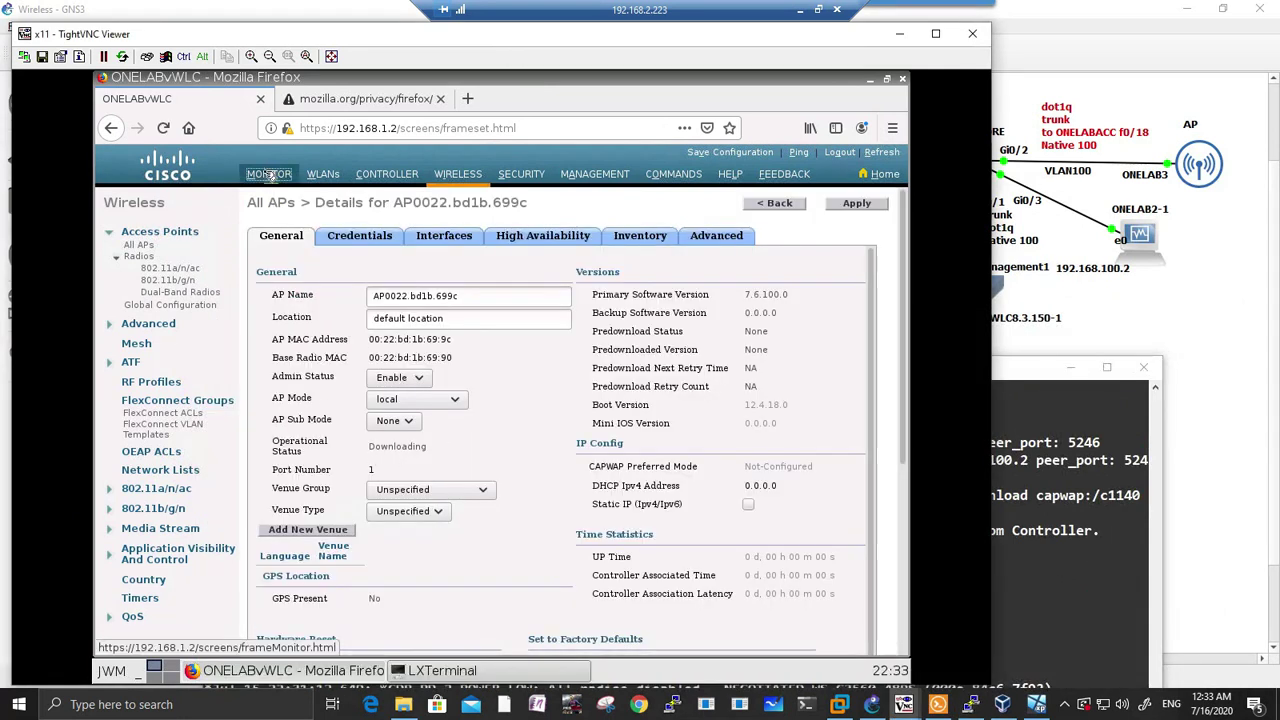
click(130, 290)
click(139, 316)
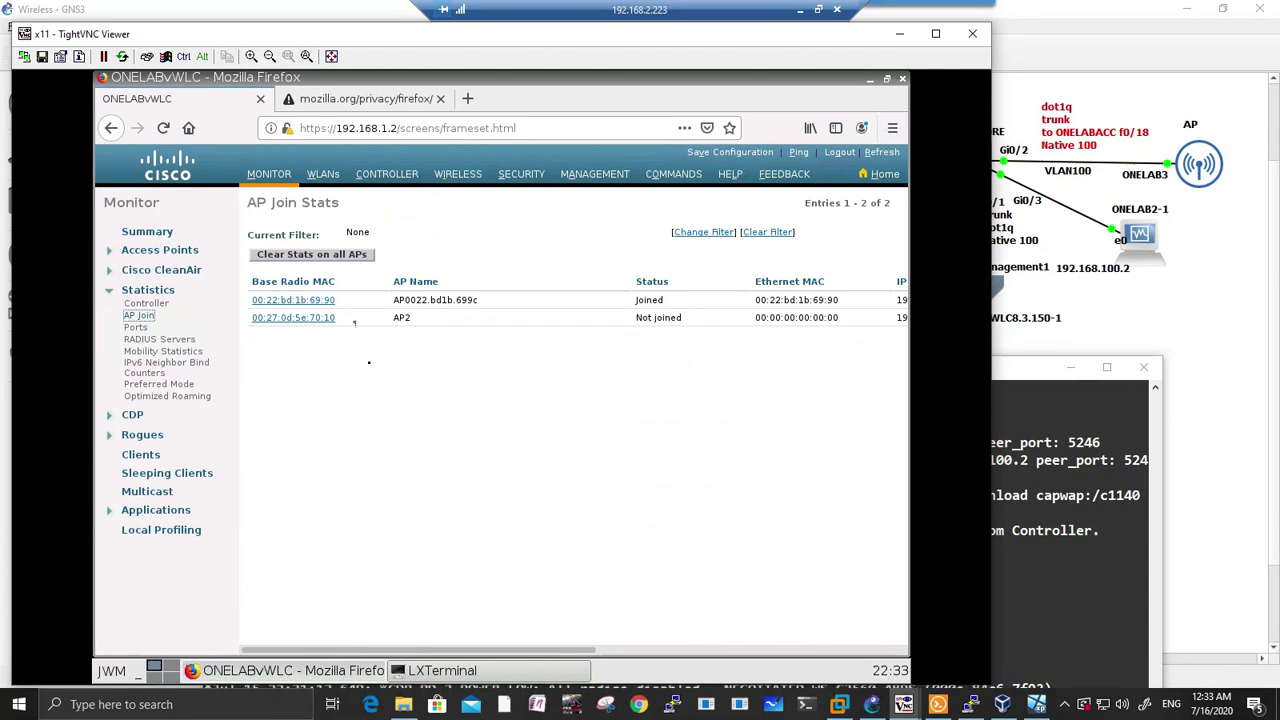
scroll(354, 322, right, 3)
drag(563, 300, 521, 300)
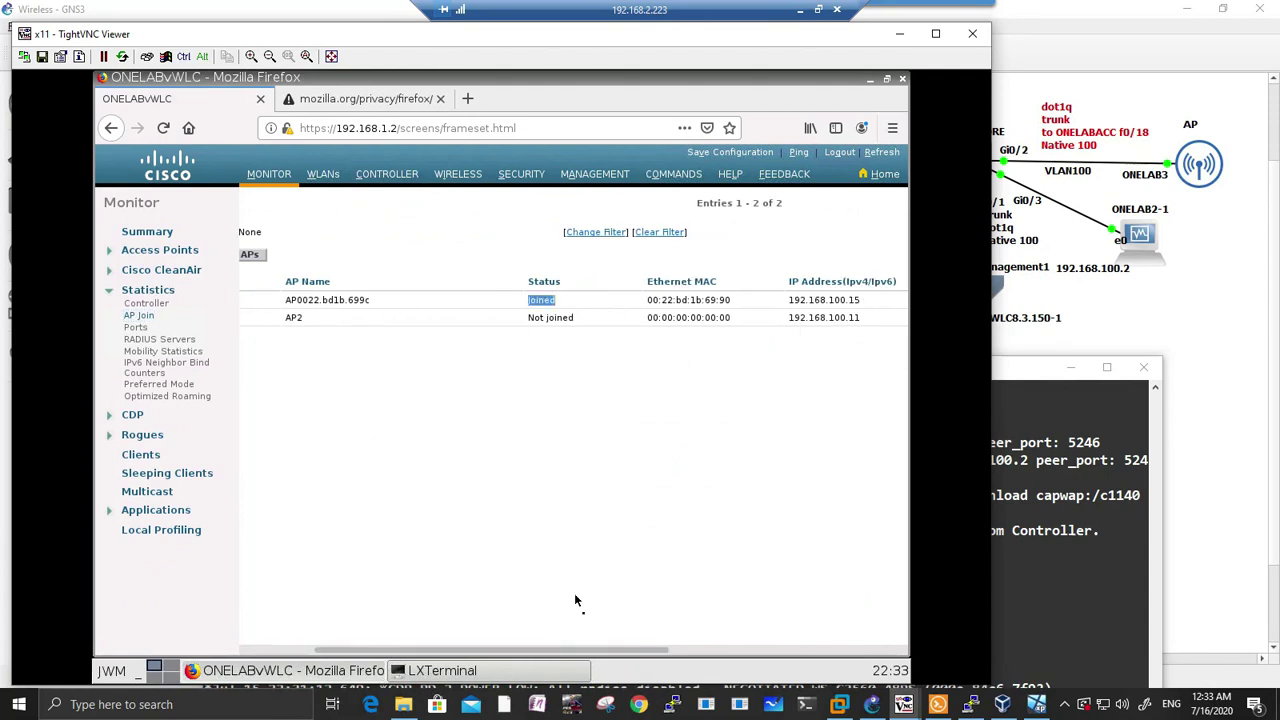
scroll(575, 600, left, 3)
click(970, 704)
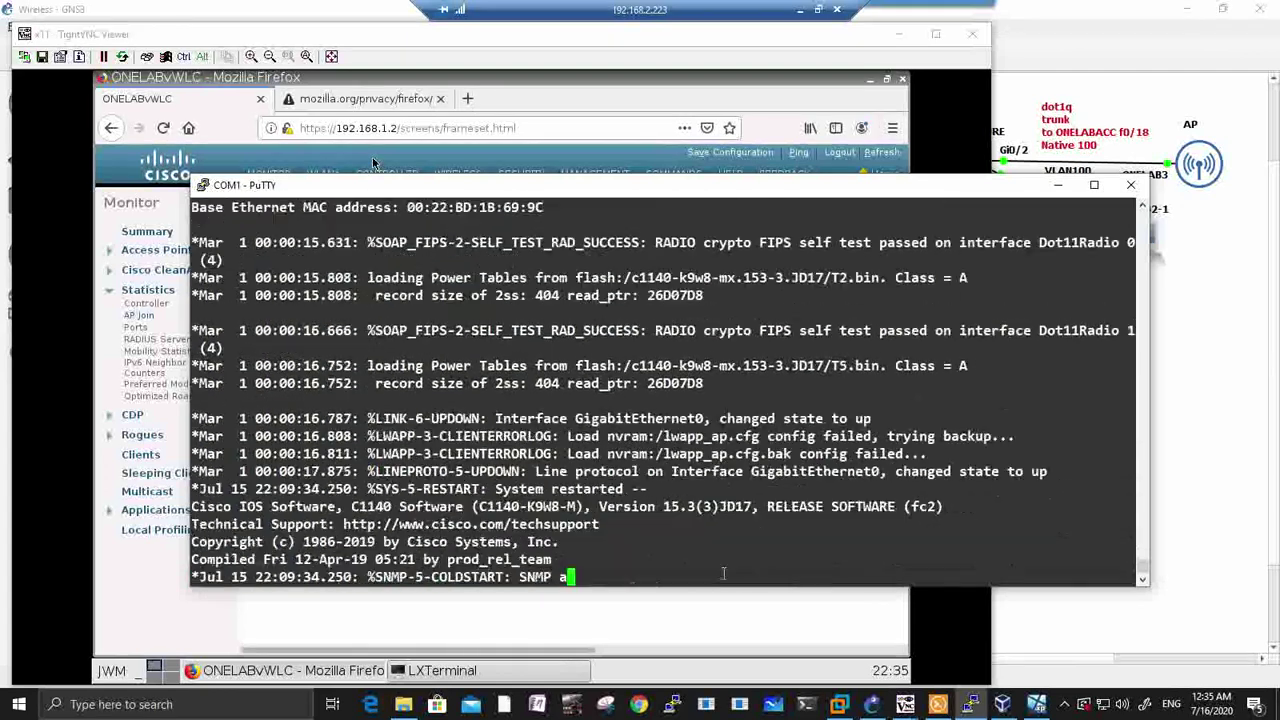
Step: Check the All APs list and the 802.11a/n/ac and Dual-Band radio pages
click(373, 163)
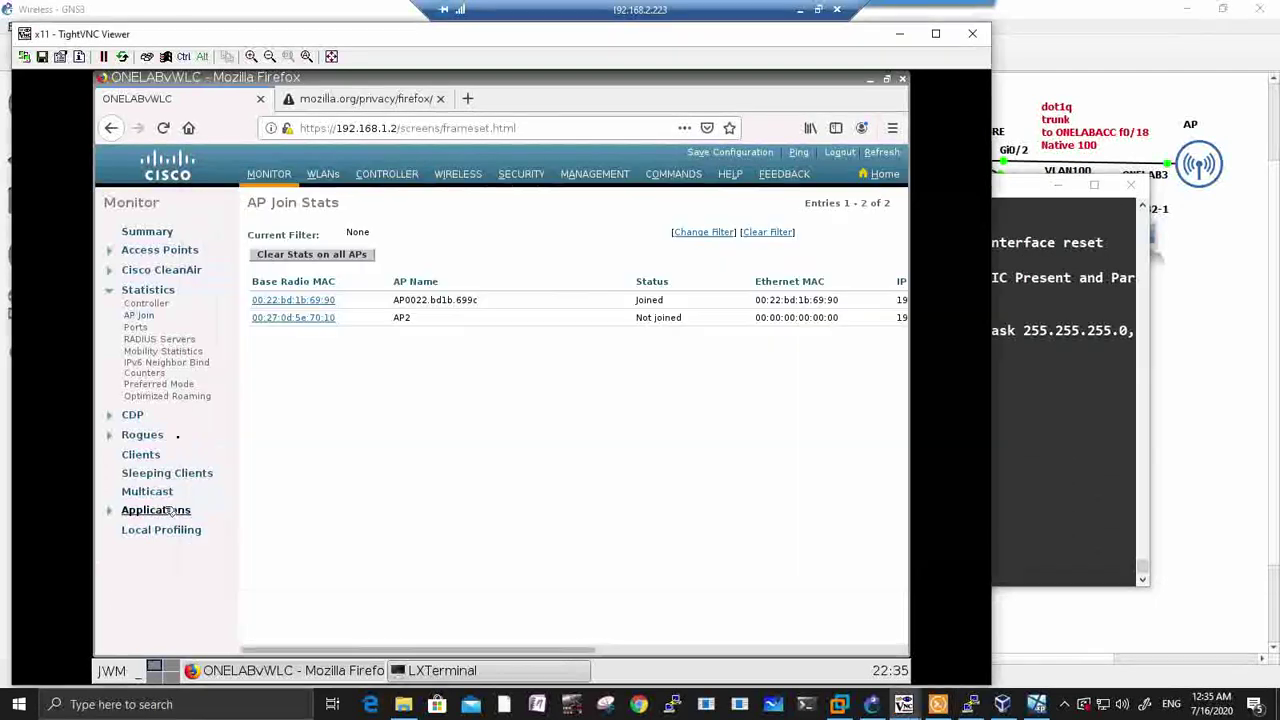
click(457, 175)
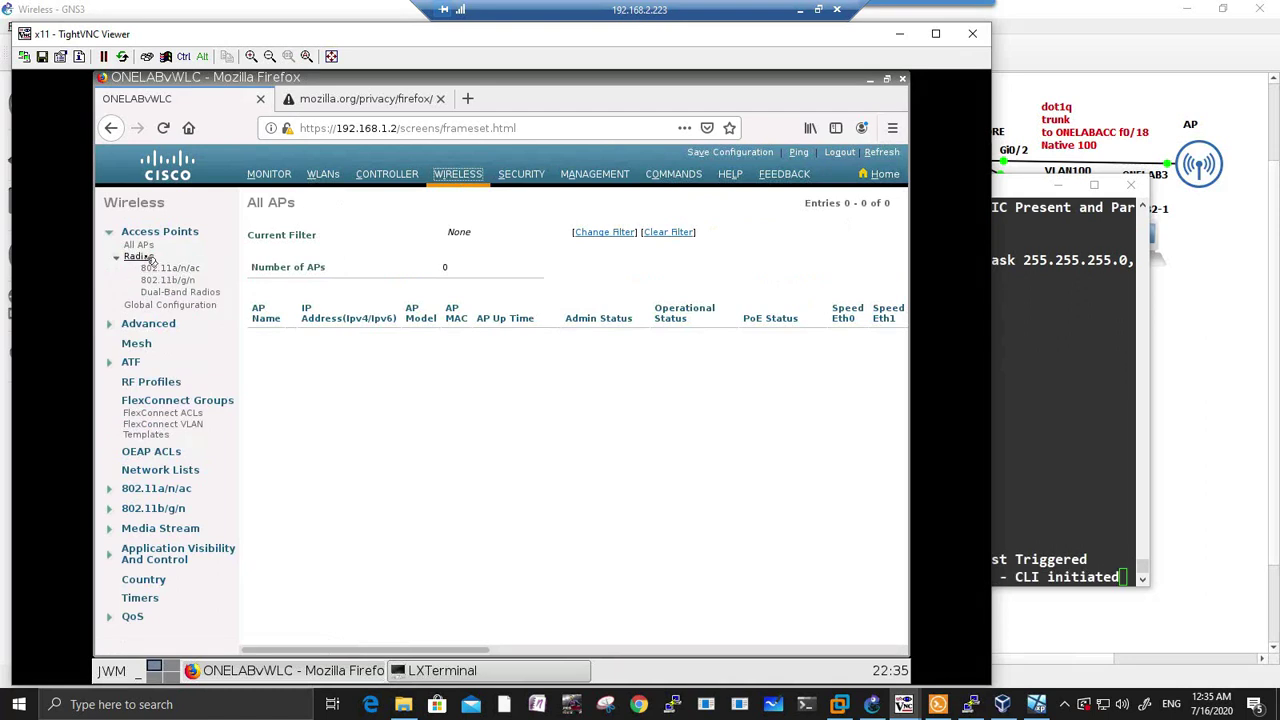
click(117, 258)
click(117, 258)
click(170, 268)
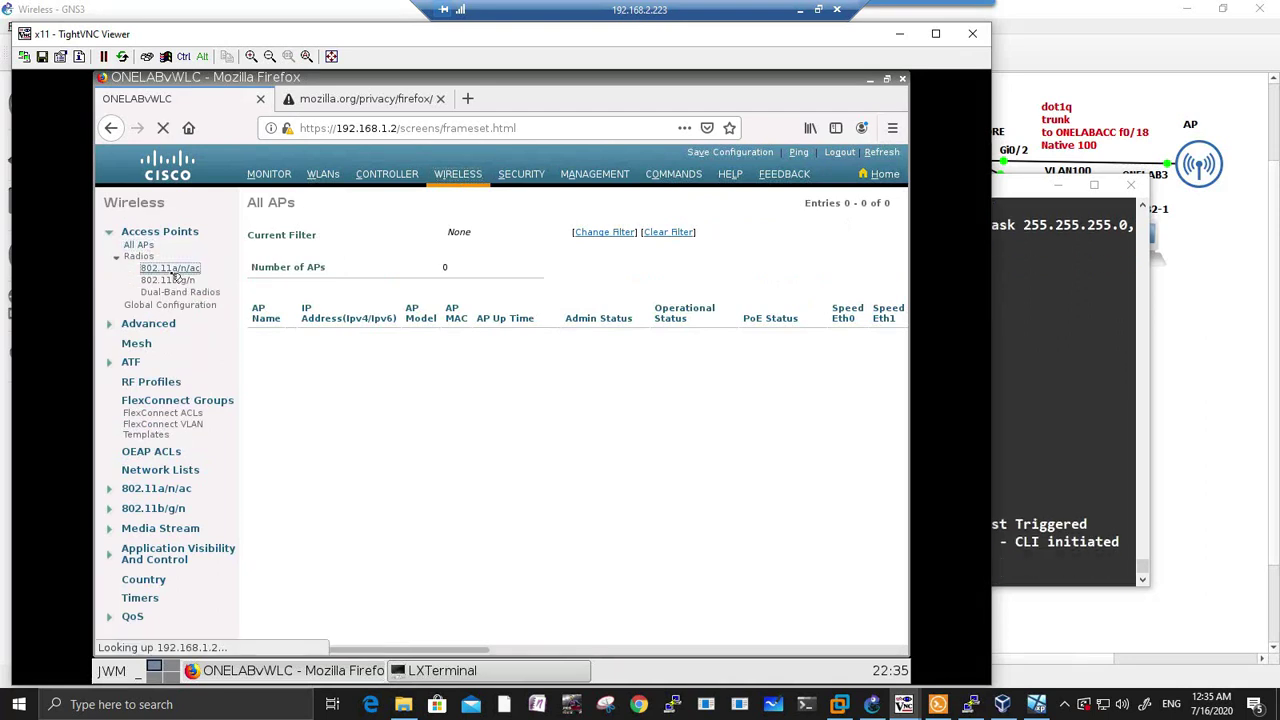
click(180, 292)
click(886, 176)
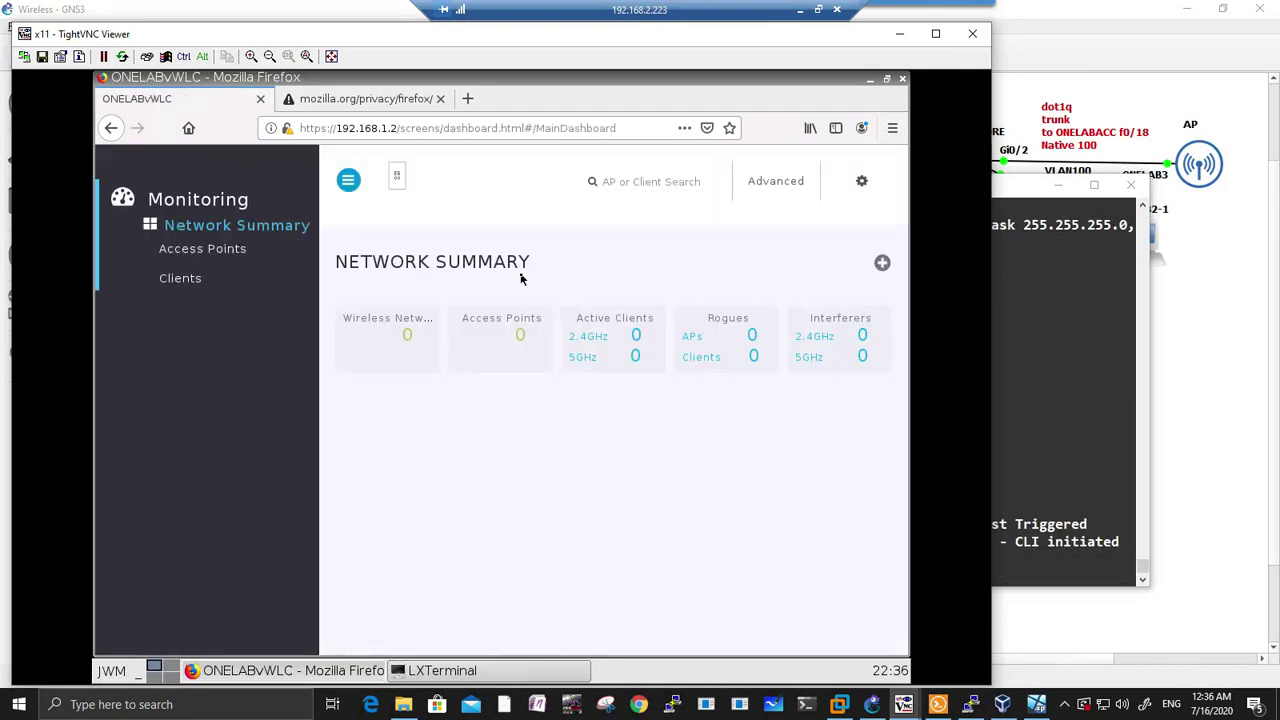
click(492, 334)
drag(365, 651, 472, 672)
Step: Reload All APs to see AP0022.bd1b.699c, then confirm its 802.11b/g/n radio is admin Enable
click(971, 704)
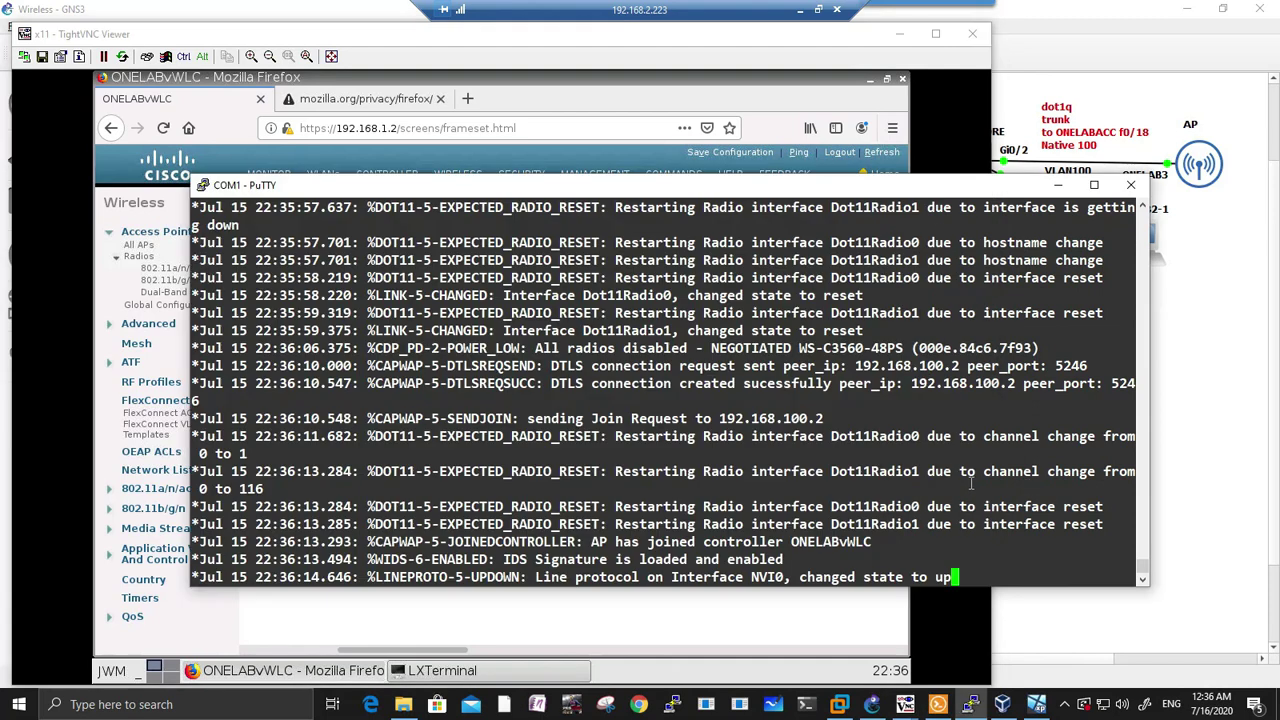
click(381, 634)
click(882, 174)
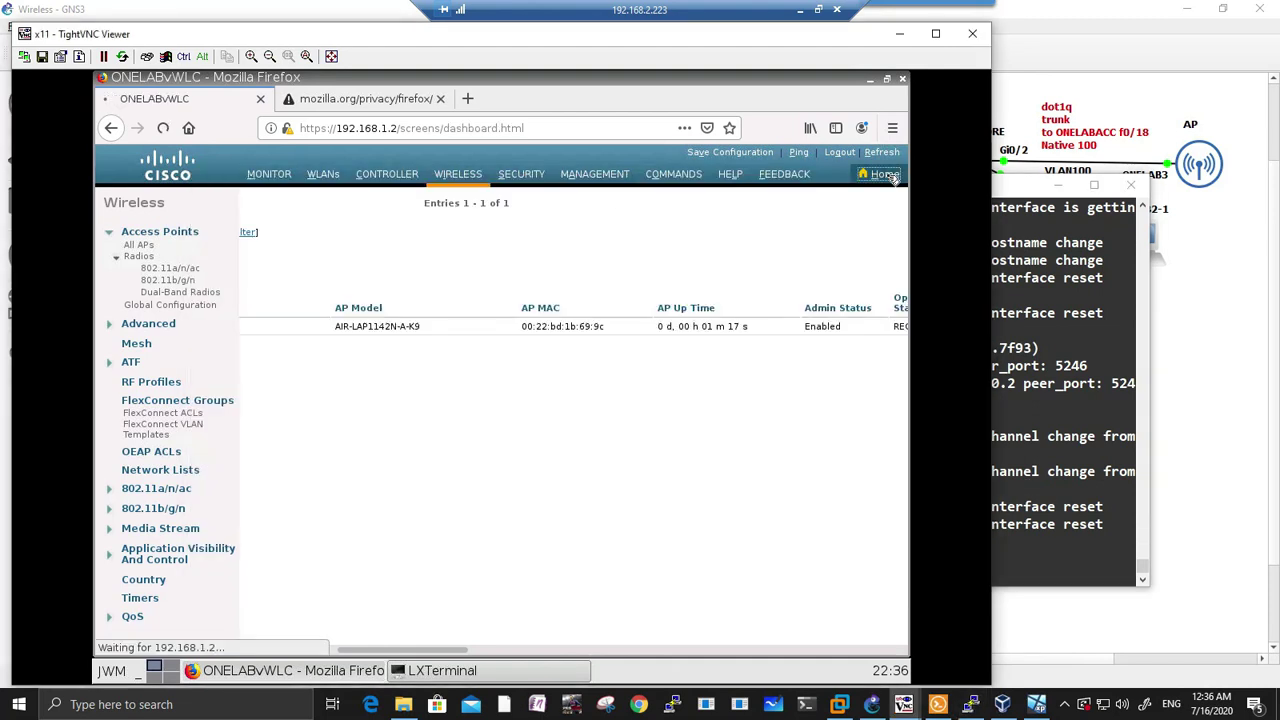
click(528, 343)
scroll(500, 400, right, 5)
click(178, 269)
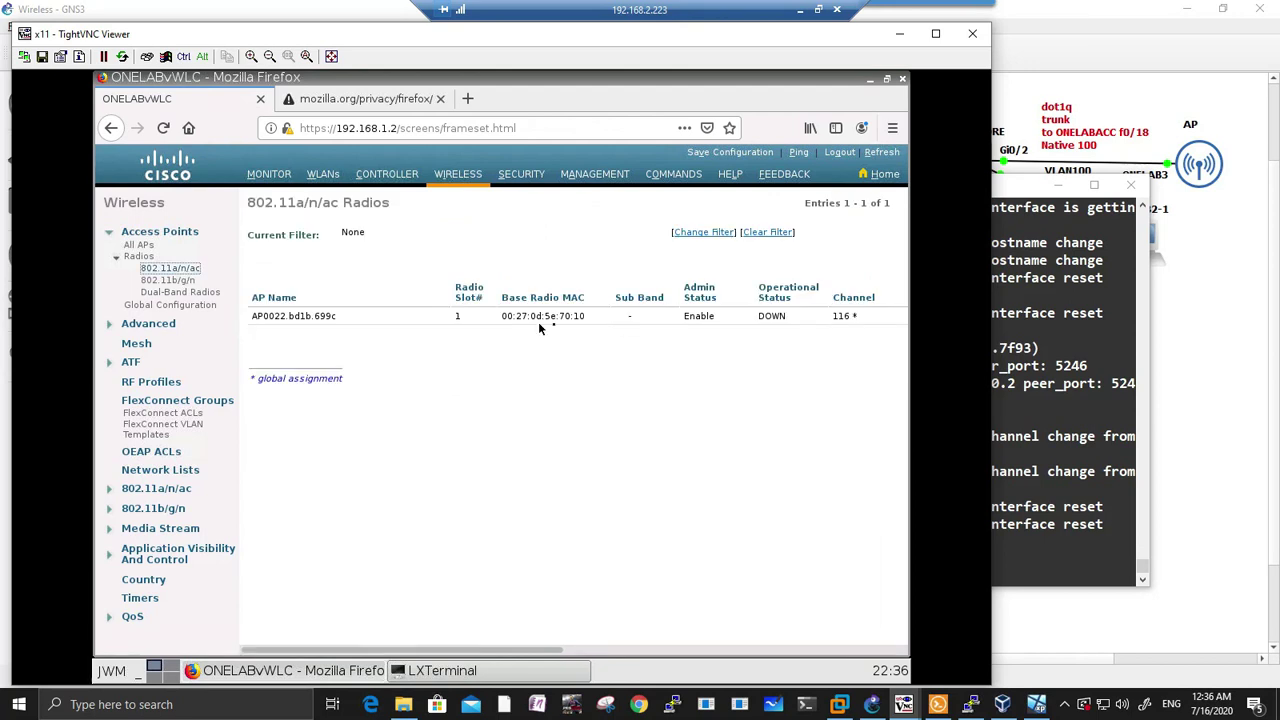
click(168, 280)
click(180, 292)
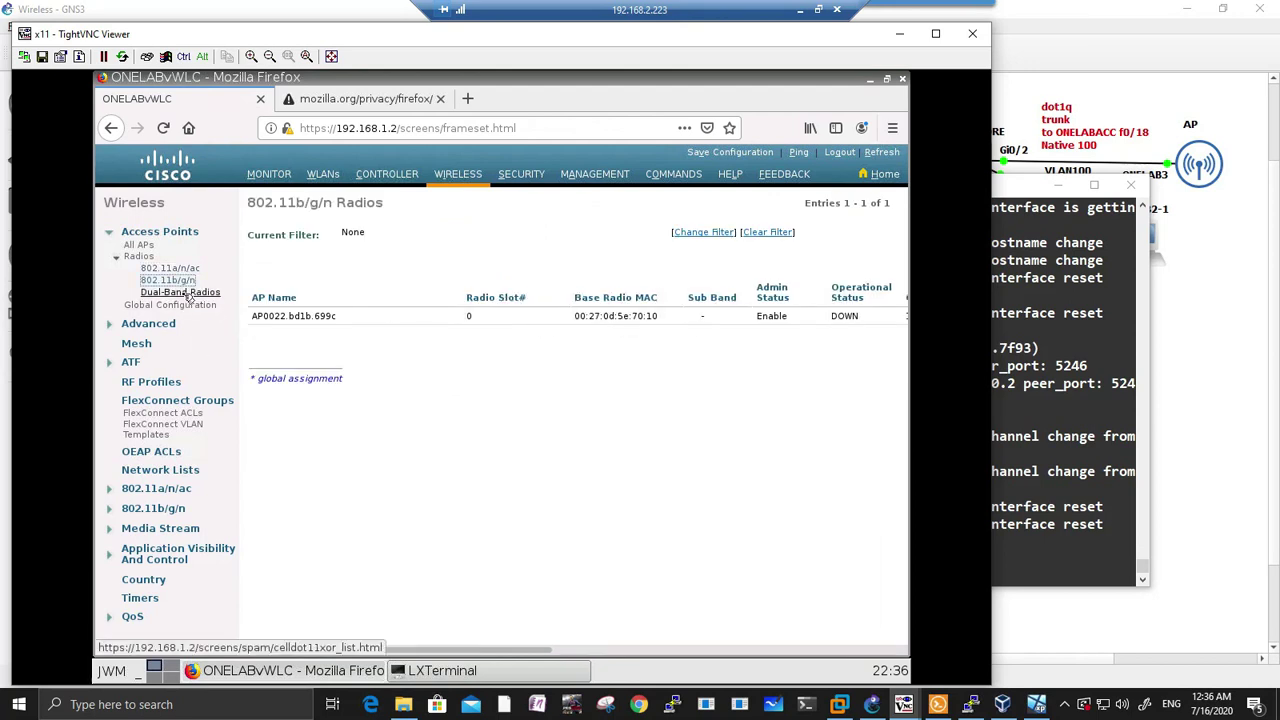
click(168, 280)
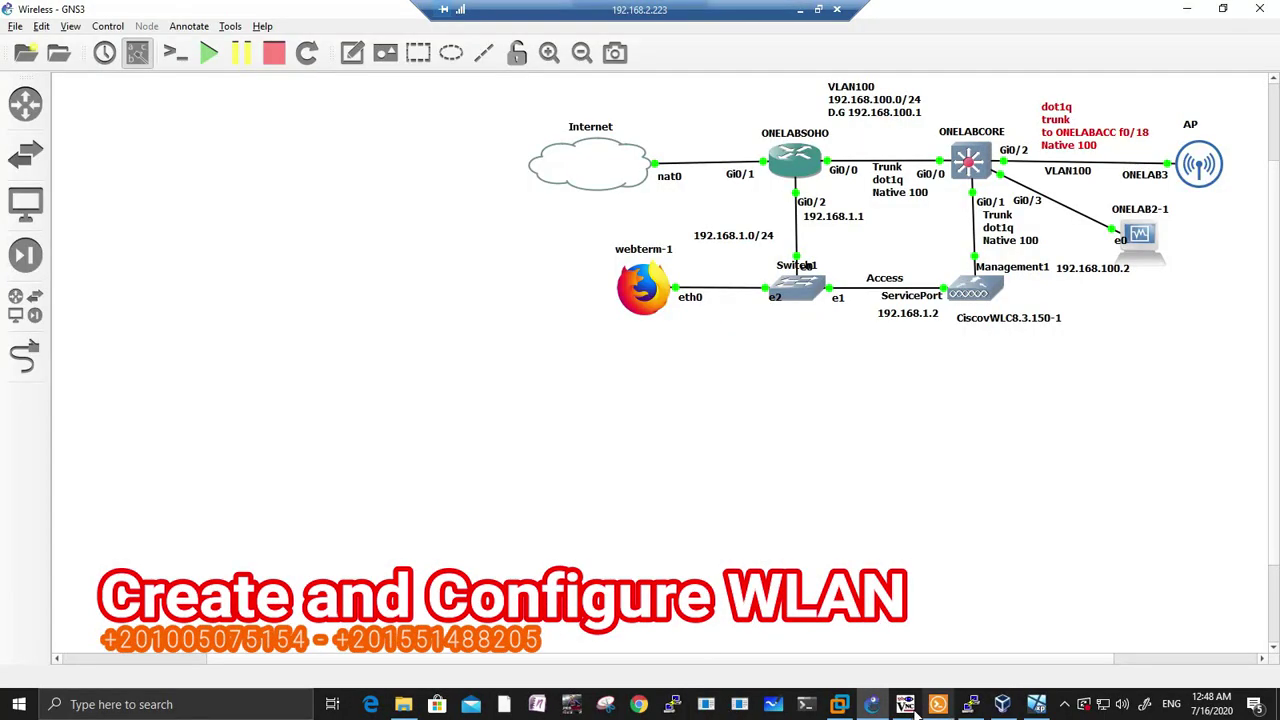
Step: Create a new WLAN with profile name onelabCCNA and SSID CCNA
mouse_move(905, 704)
click(944, 660)
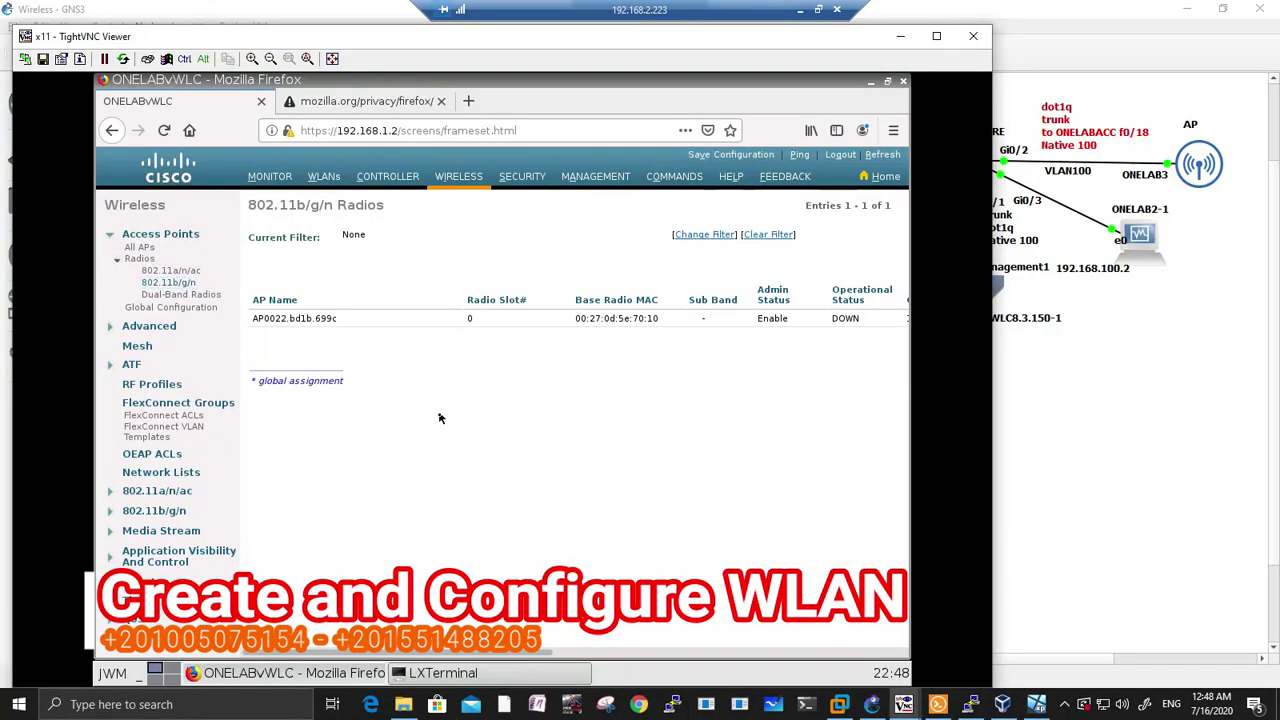
click(458, 176)
click(323, 177)
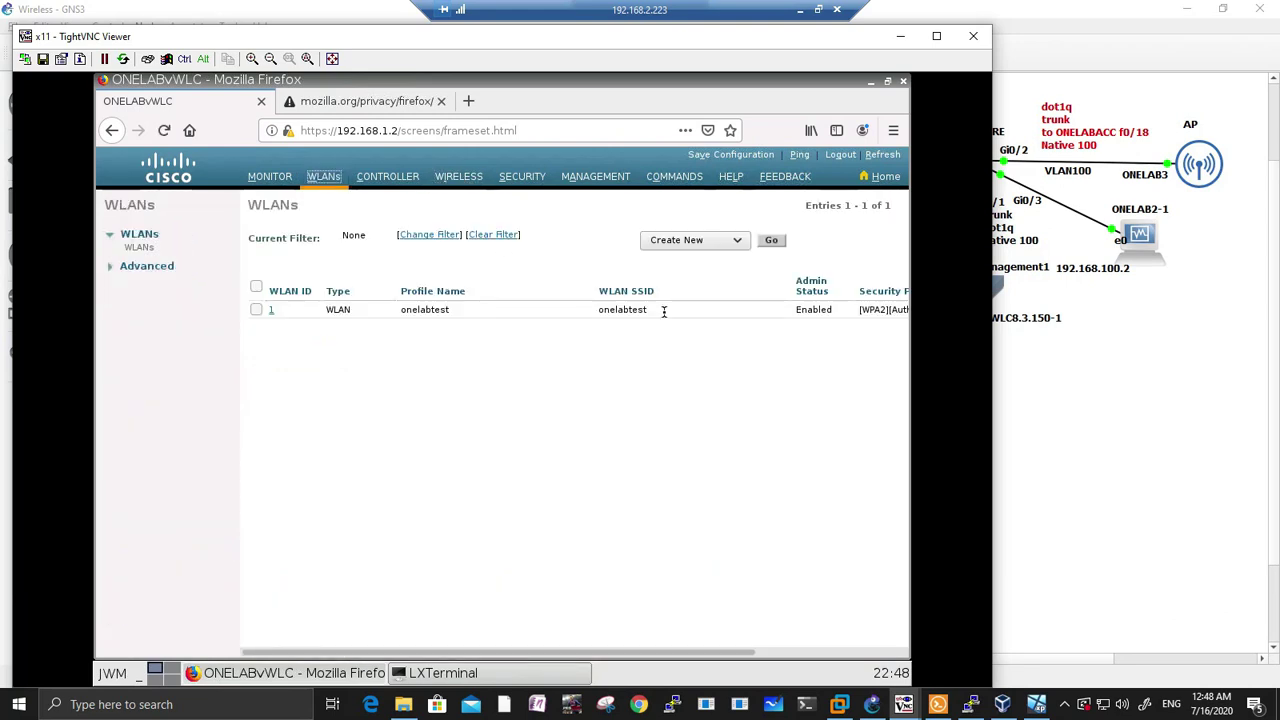
click(775, 244)
click(436, 262)
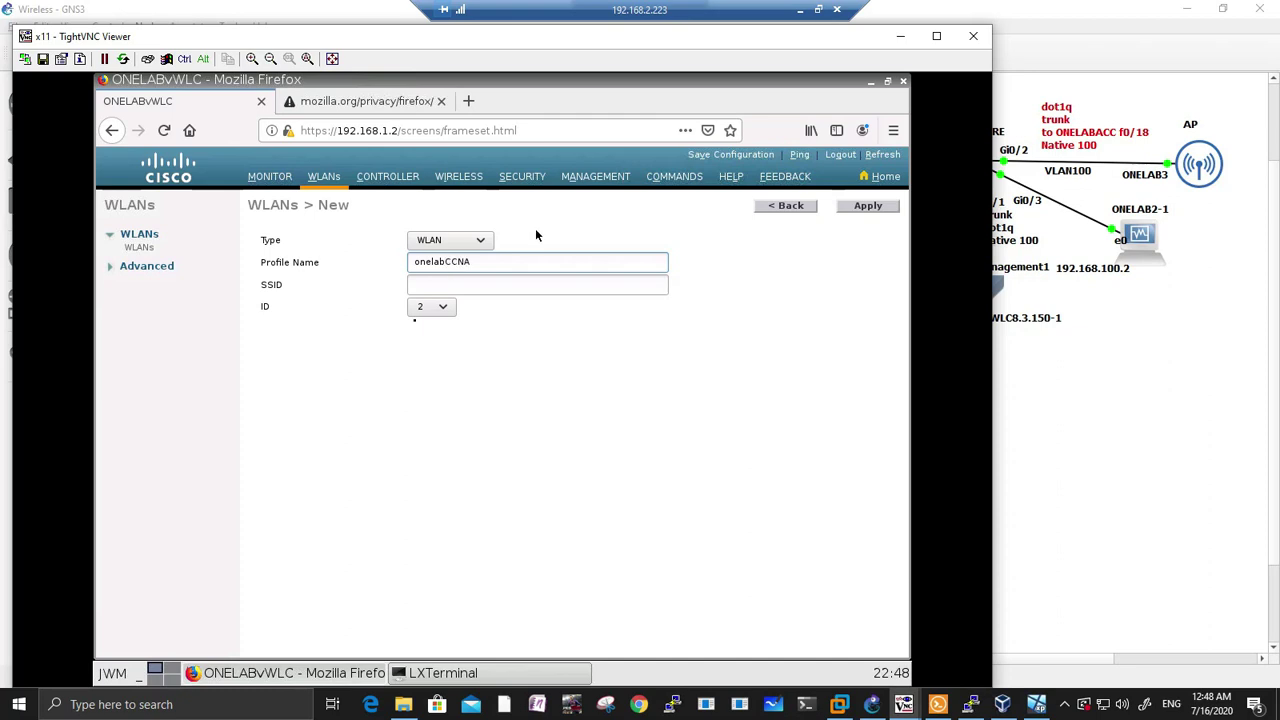
click(418, 284)
text(CCNA)
click(867, 205)
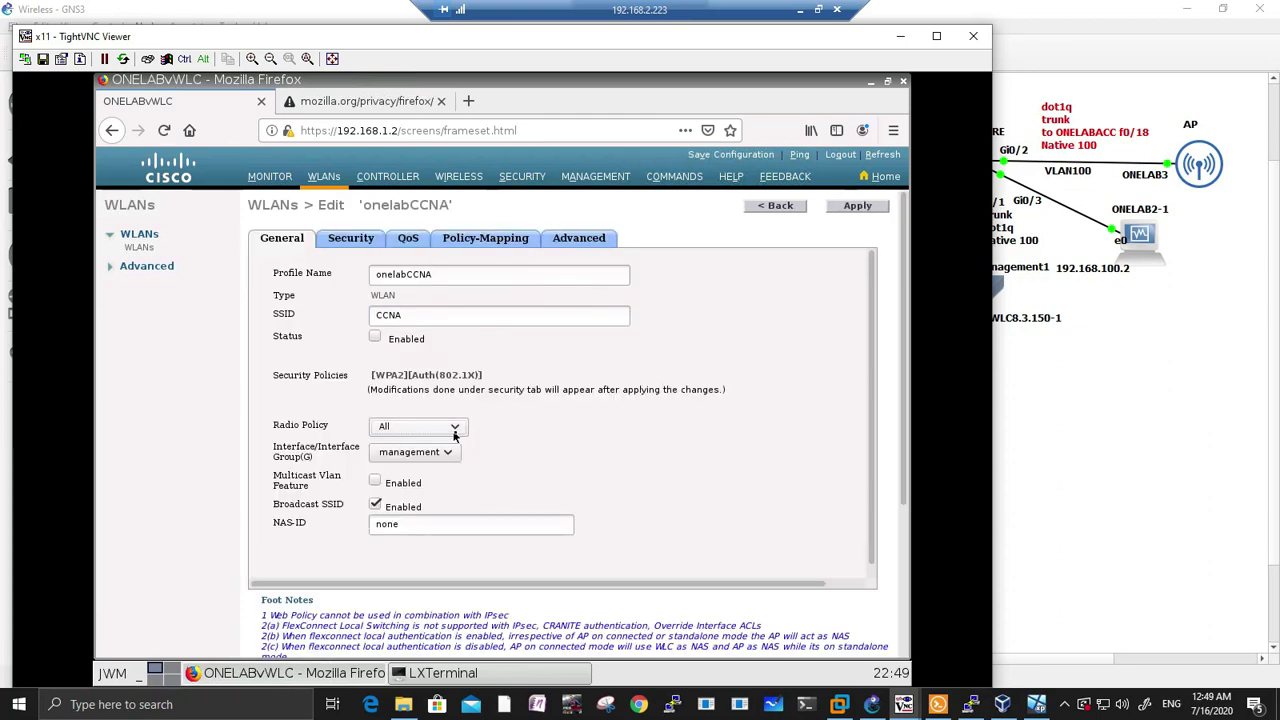
Step: Check the onelabCCNA security and advanced tabs, then enable the WLAN and apply
click(350, 237)
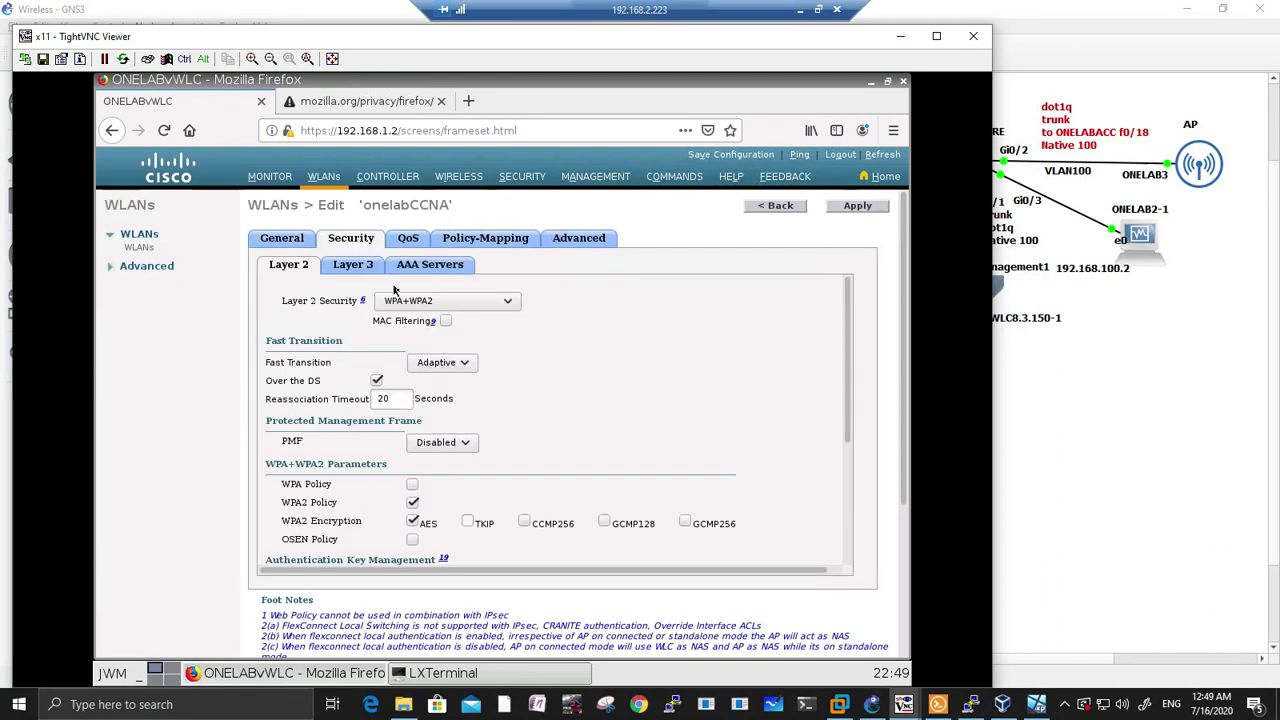
scroll(426, 311, down, 1)
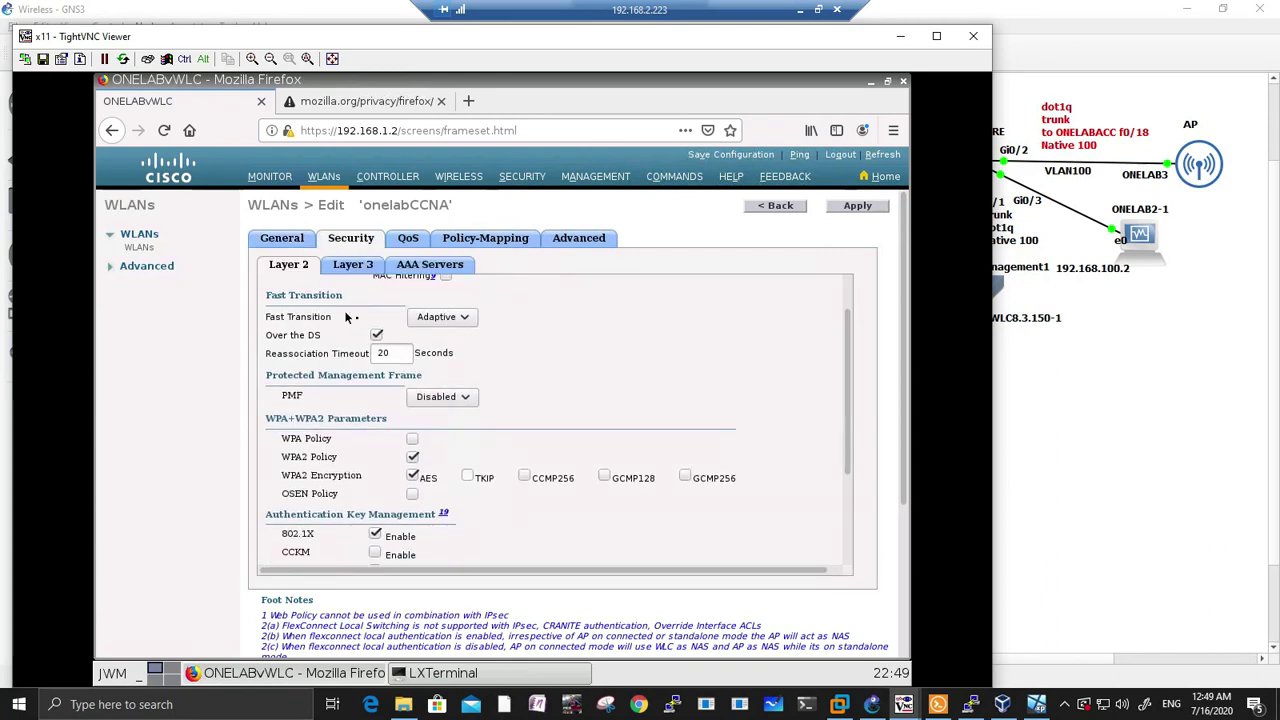
scroll(345, 316, down, 1)
scroll(387, 304, up, 2)
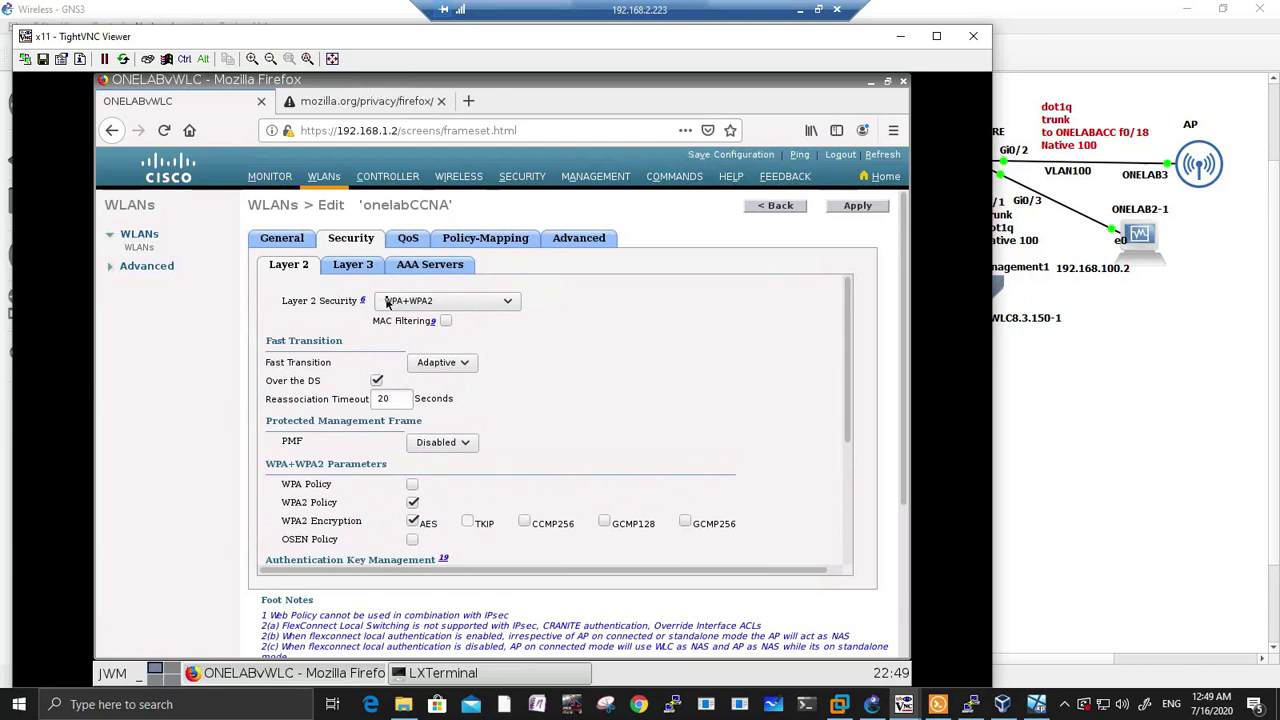
click(580, 238)
scroll(370, 300, down, 6)
scroll(367, 289, up, 6)
click(356, 240)
click(290, 240)
click(375, 337)
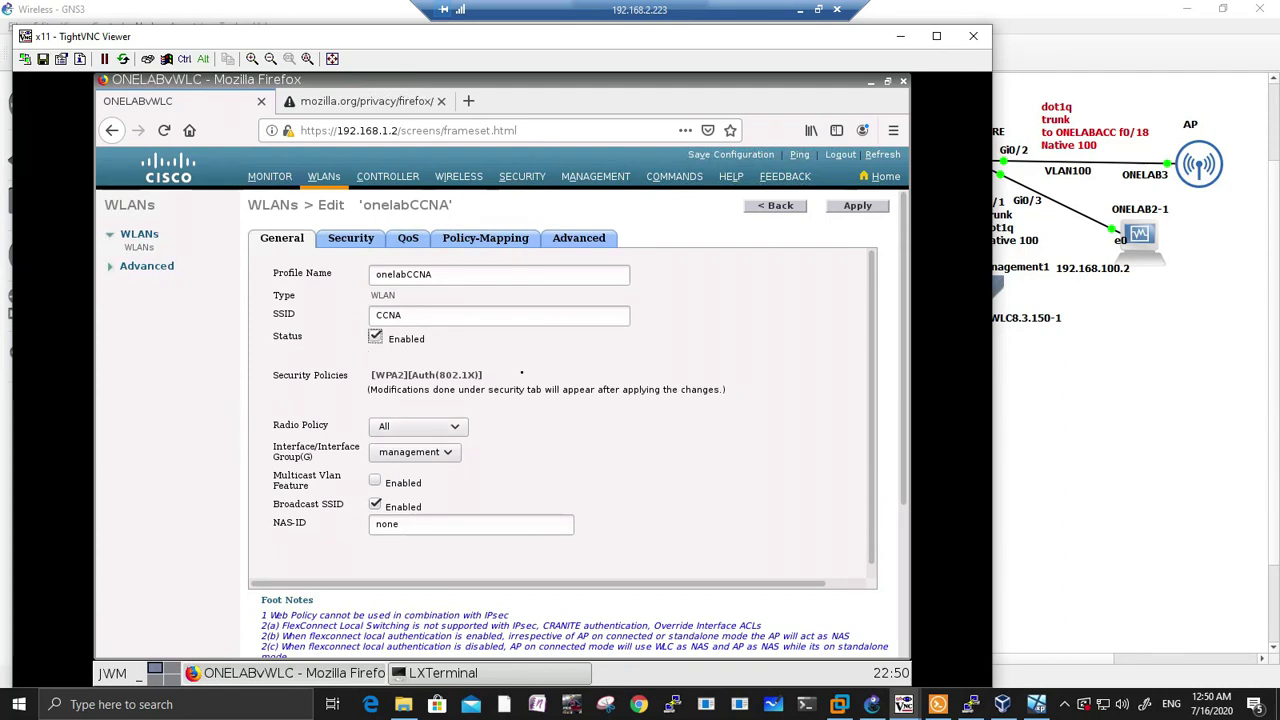
click(837, 208)
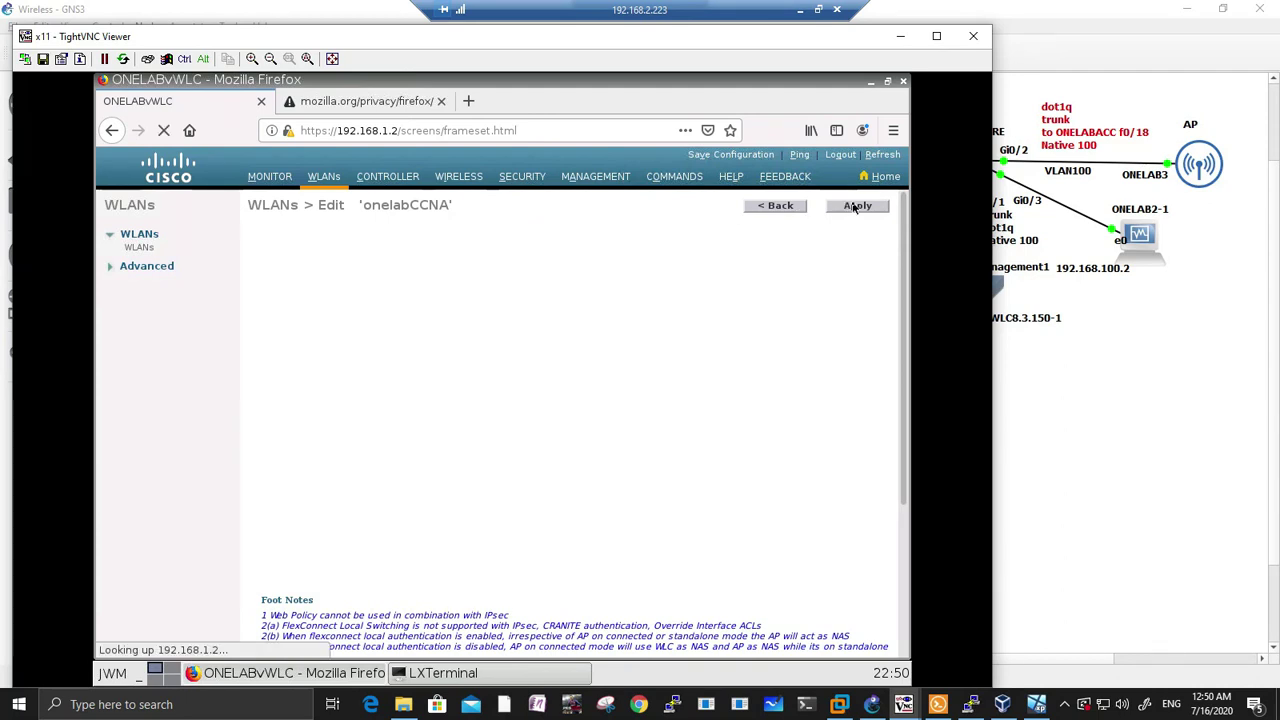
Step: Save the controller configuration to flash, confirming the save twice
click(731, 154)
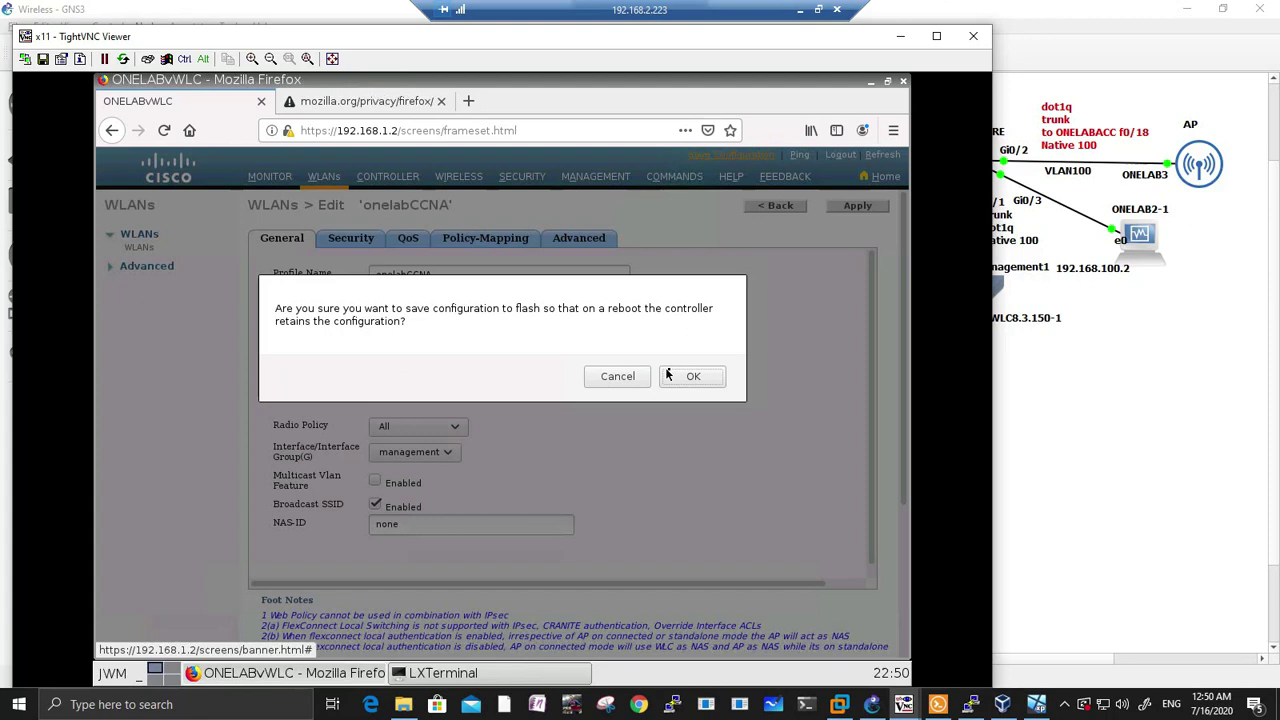
click(752, 372)
click(604, 377)
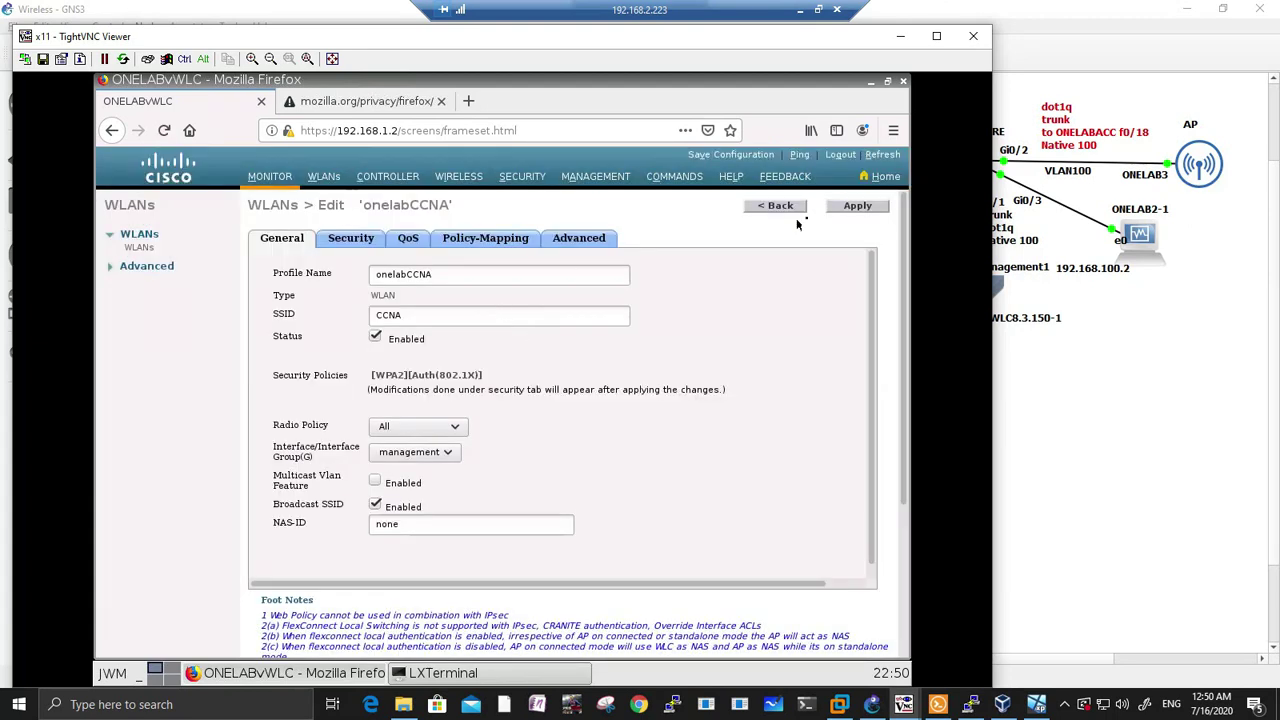
click(740, 157)
click(690, 376)
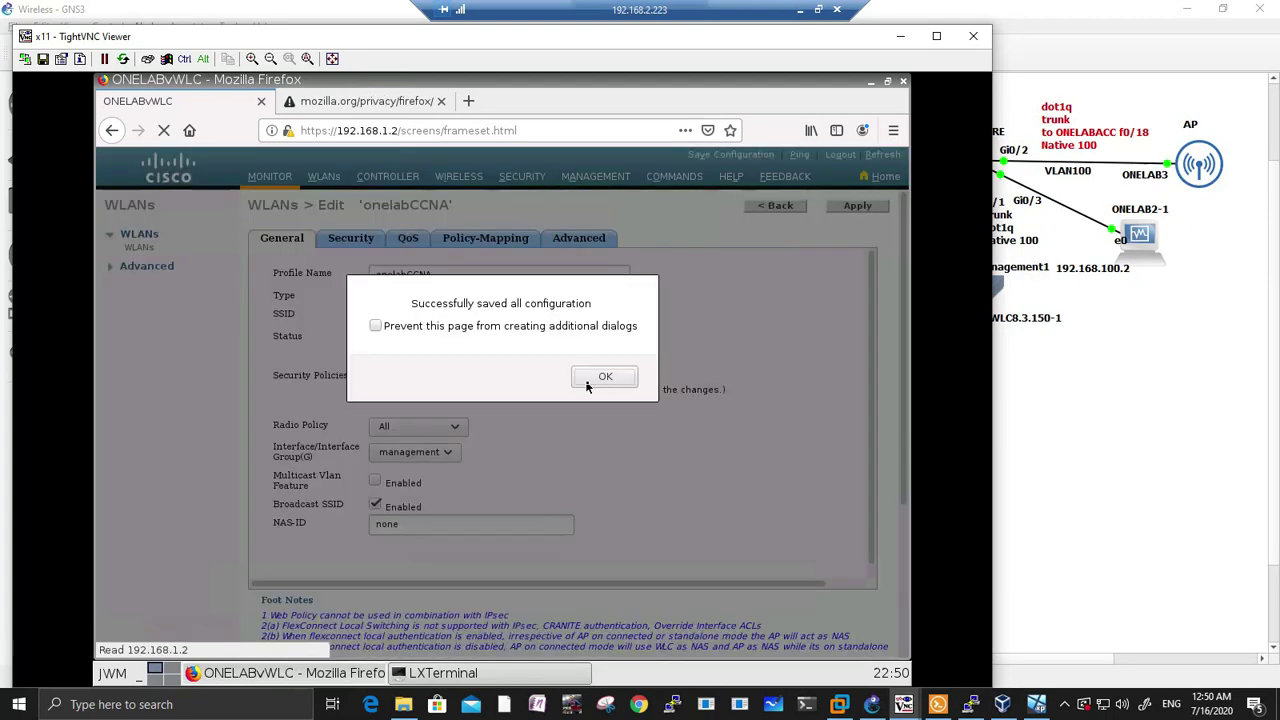
click(600, 377)
Step: Return to the WLANs list and open the onelabtest WLAN's settings
click(458, 176)
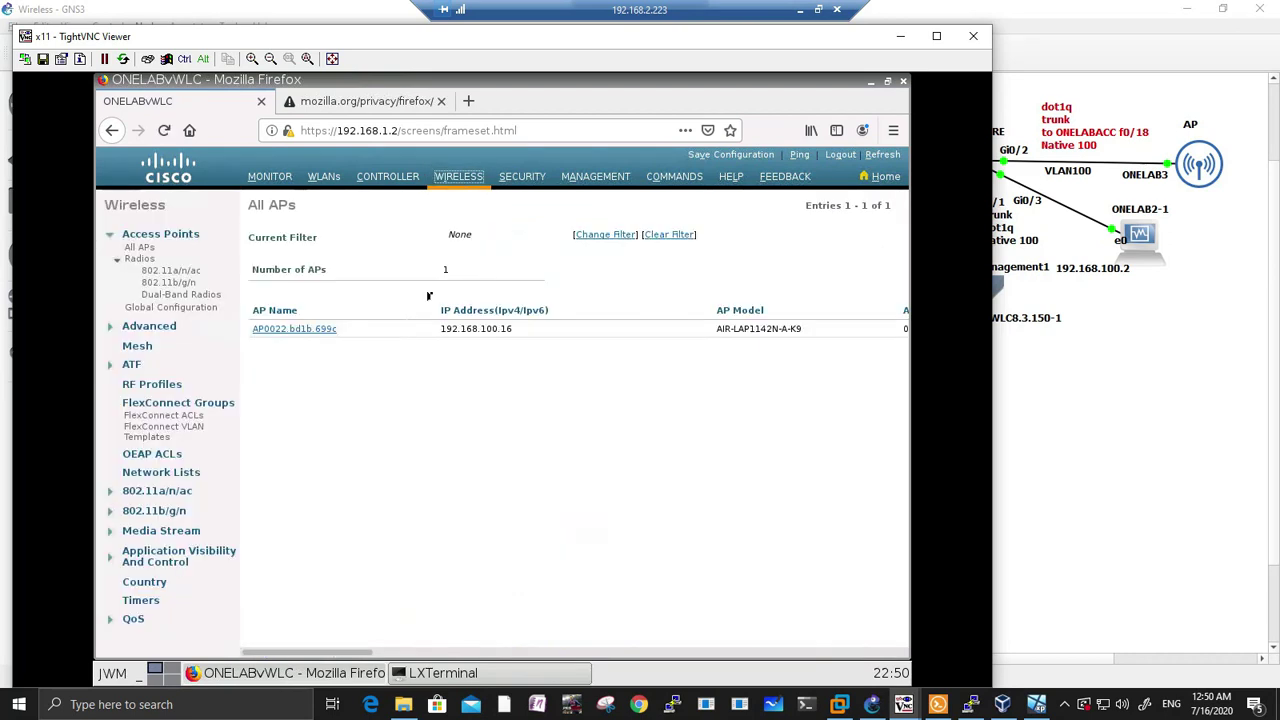
click(323, 176)
scroll(560, 360, right, 2)
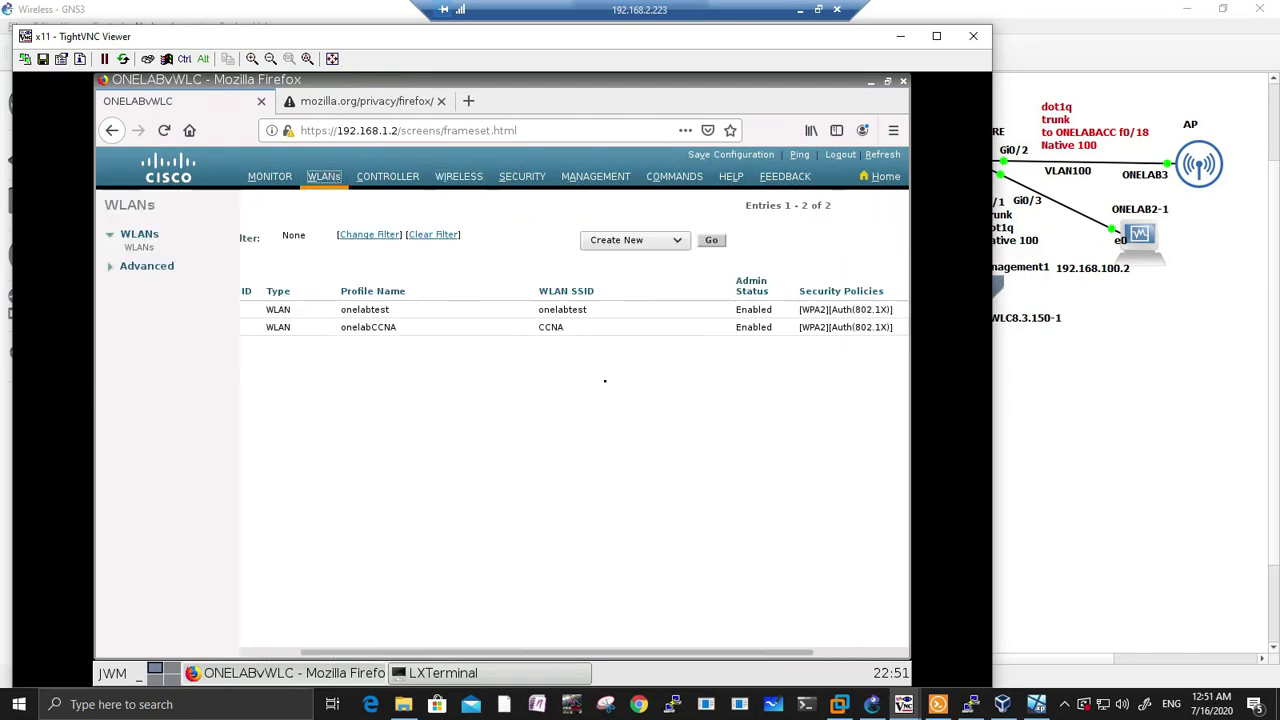
scroll(687, 653, left, 2)
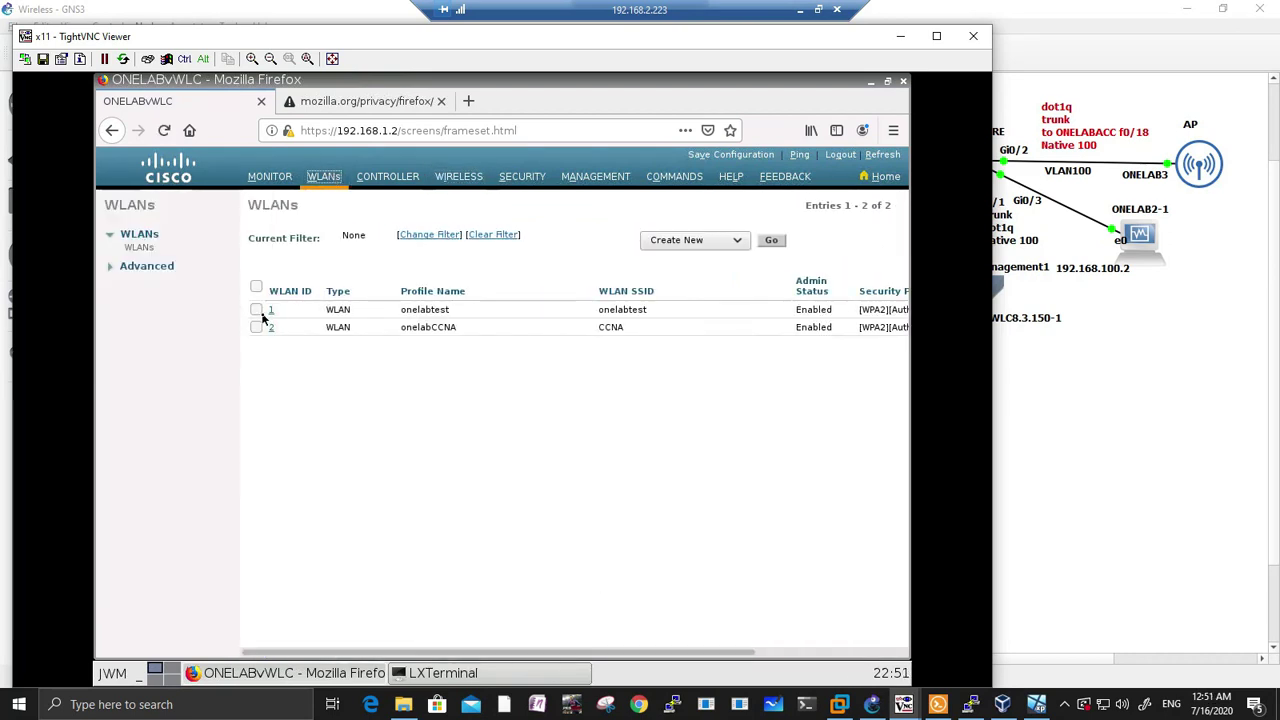
click(268, 311)
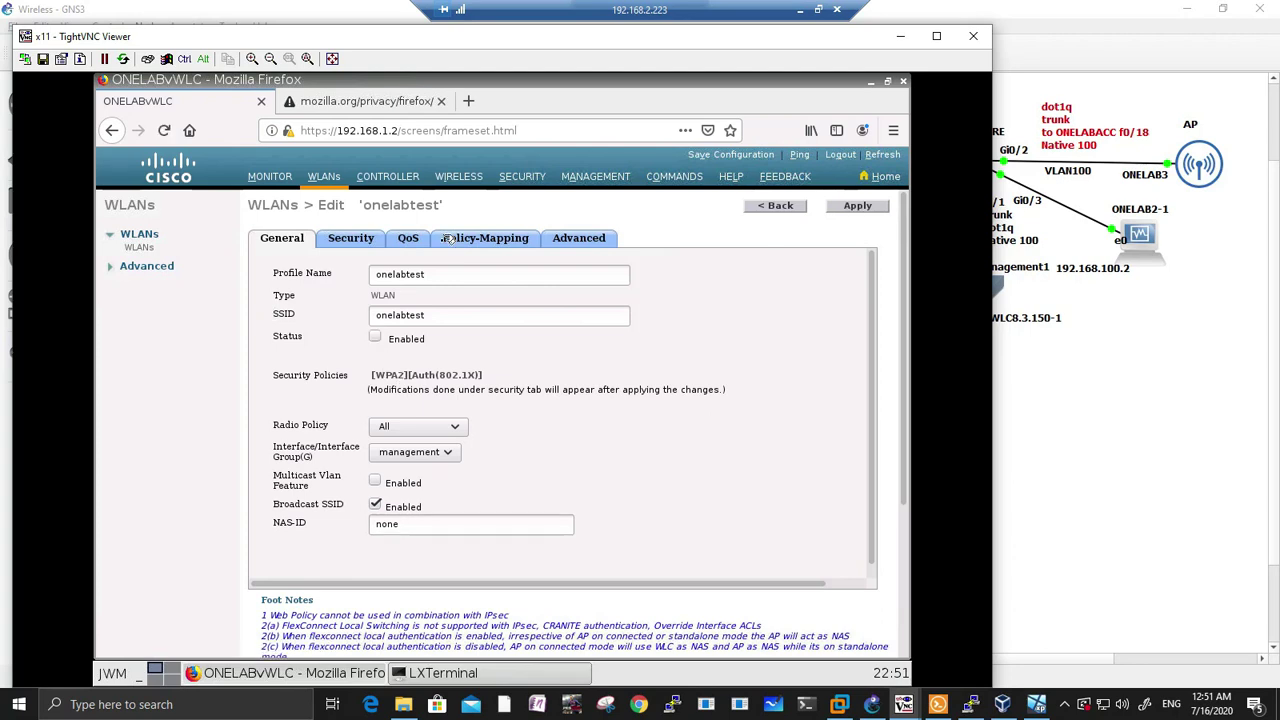
Step: Look over the controller's password policies and management summary pages
click(522, 176)
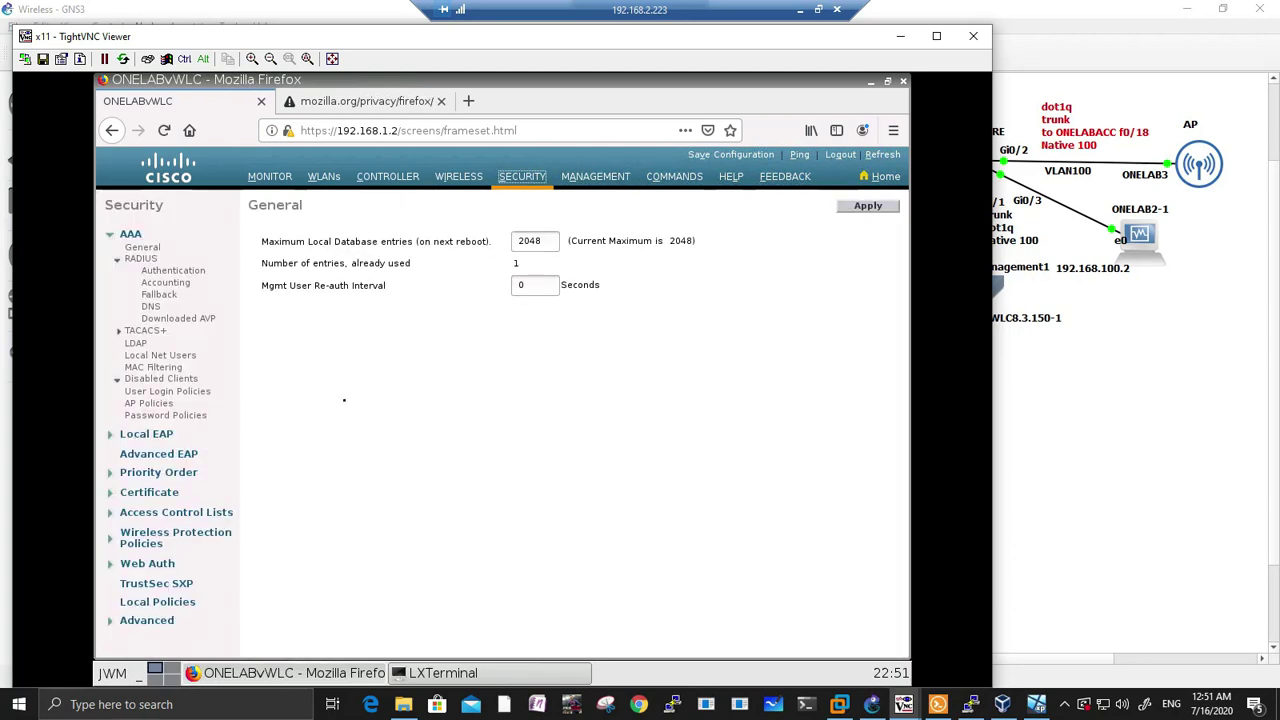
click(170, 415)
scroll(479, 428, down, 5)
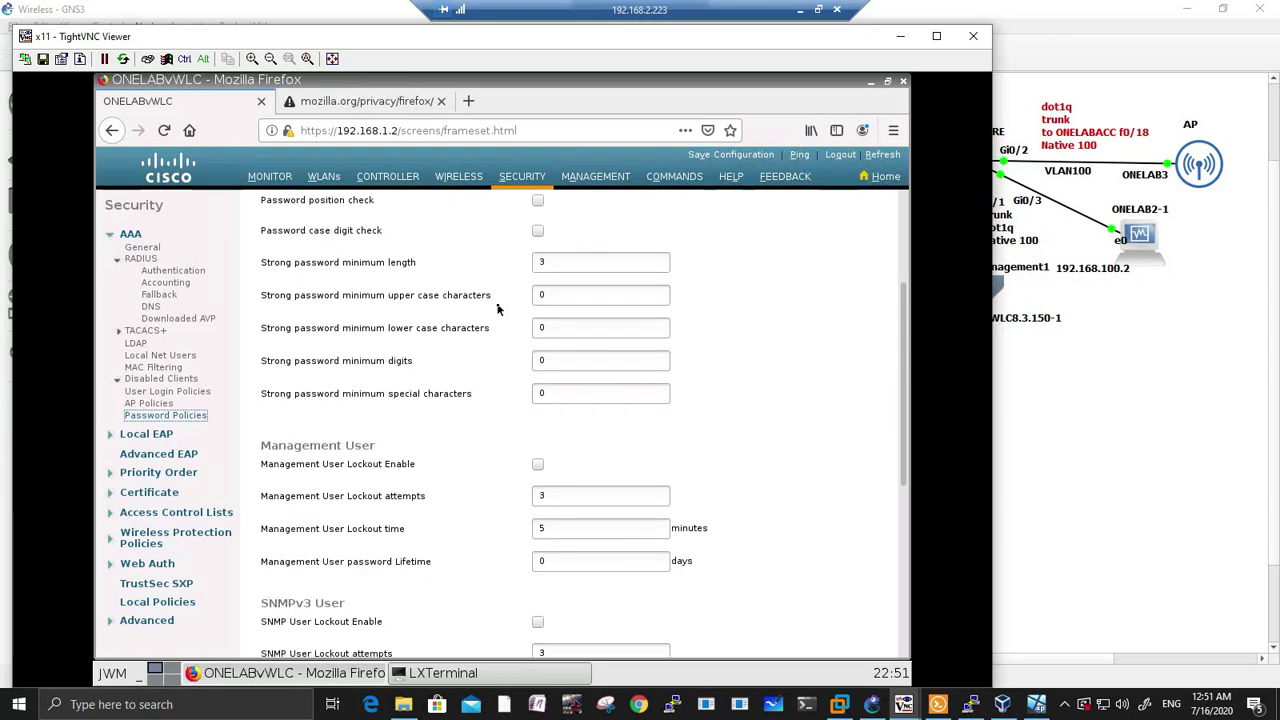
scroll(494, 372, down, 2)
scroll(496, 371, up, 5)
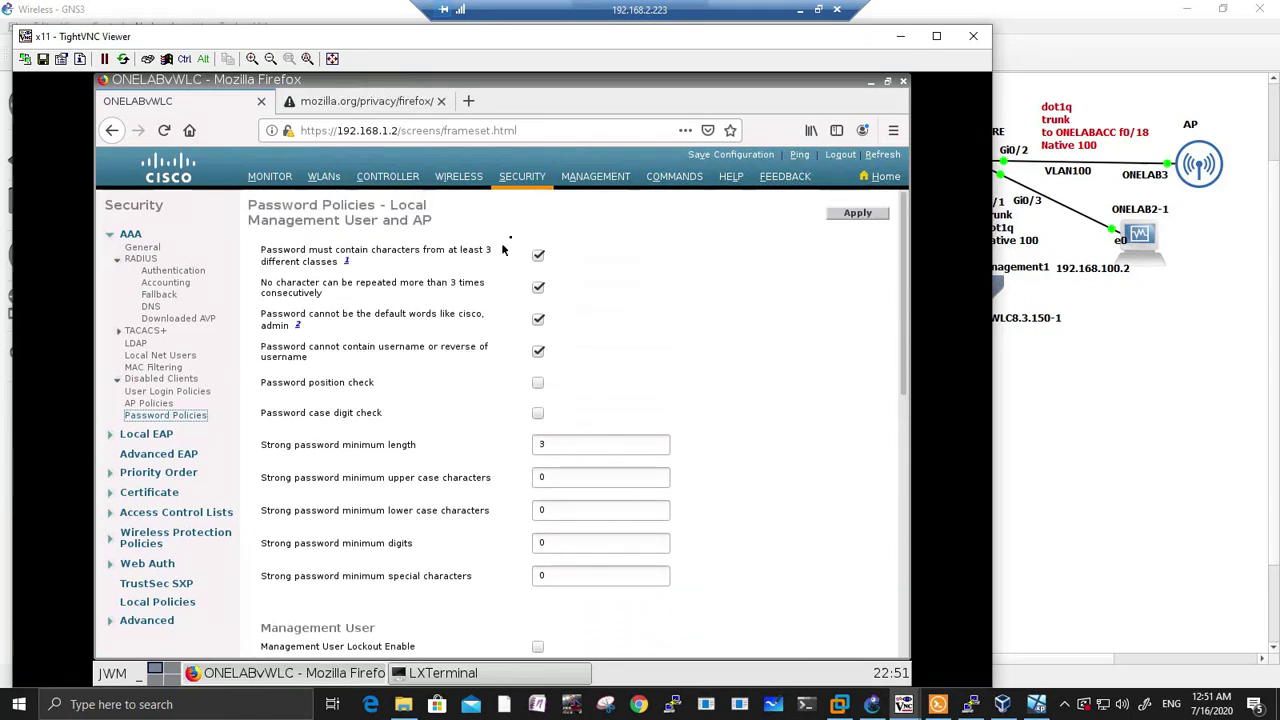
click(597, 178)
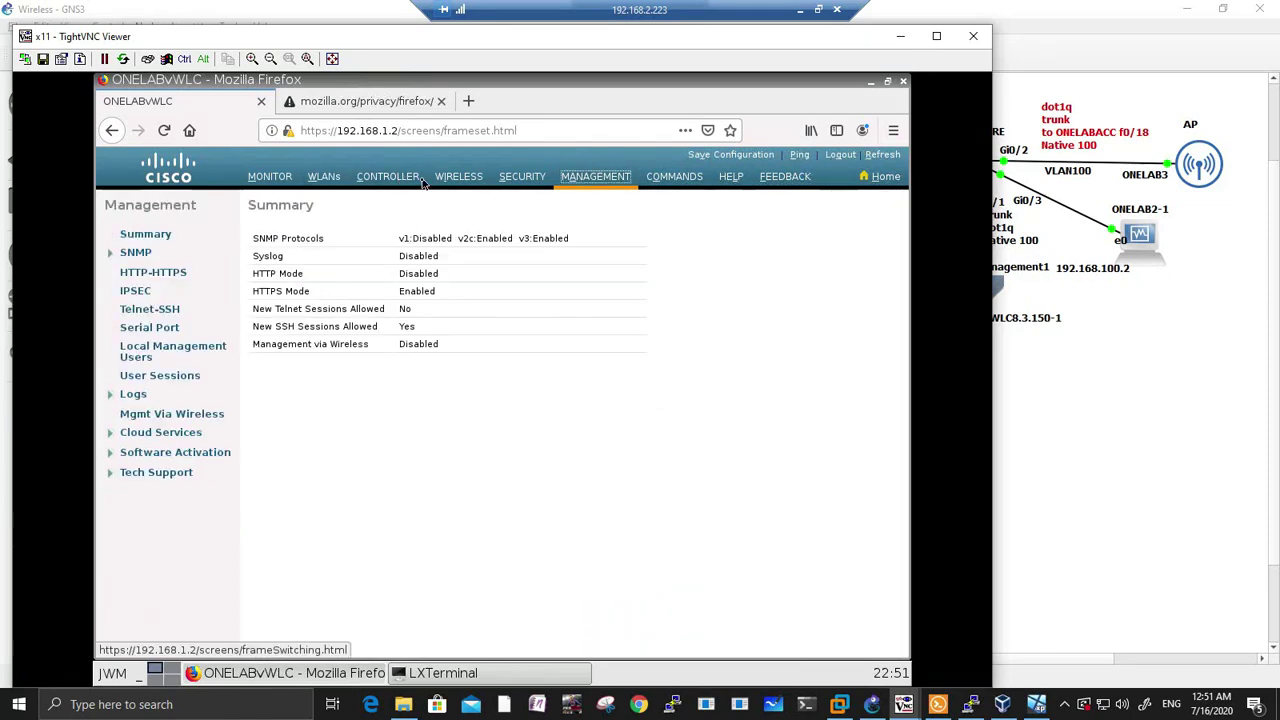
click(390, 178)
Step: Add a new controller interface named vlan100 with VLAN Id 100
click(148, 289)
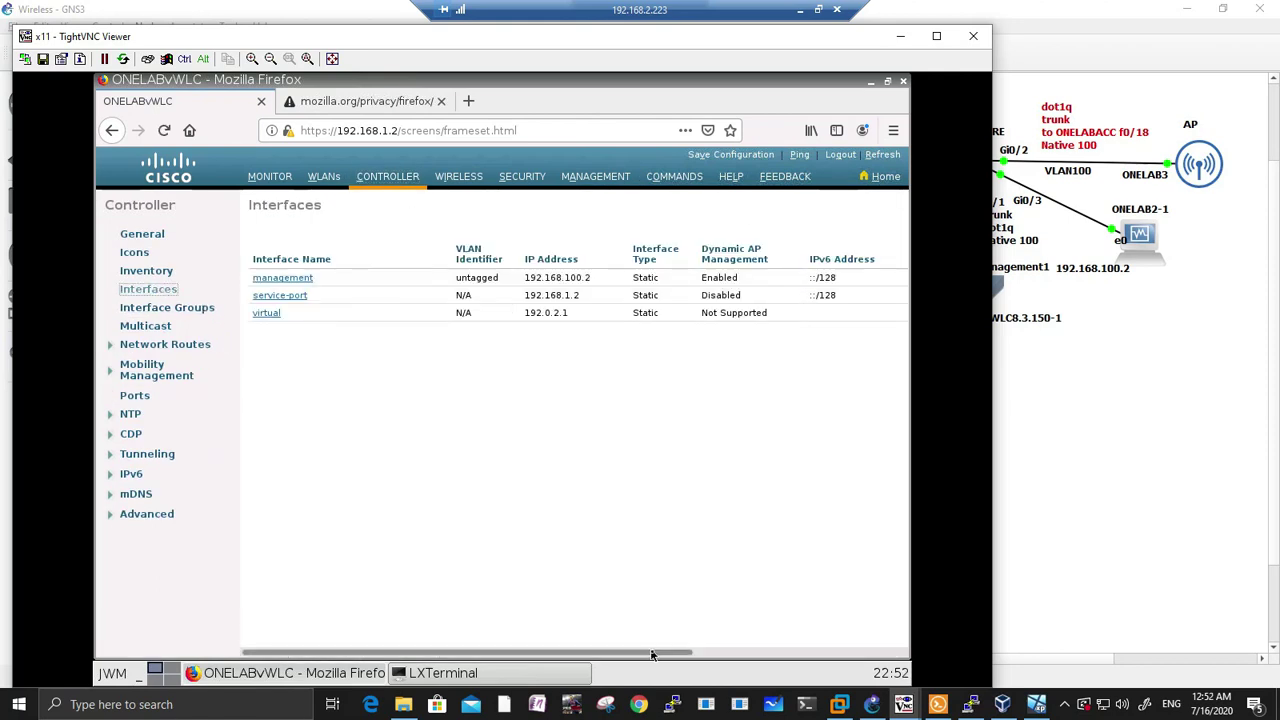
drag(643, 652, 860, 652)
click(890, 202)
click(363, 241)
text(vla)
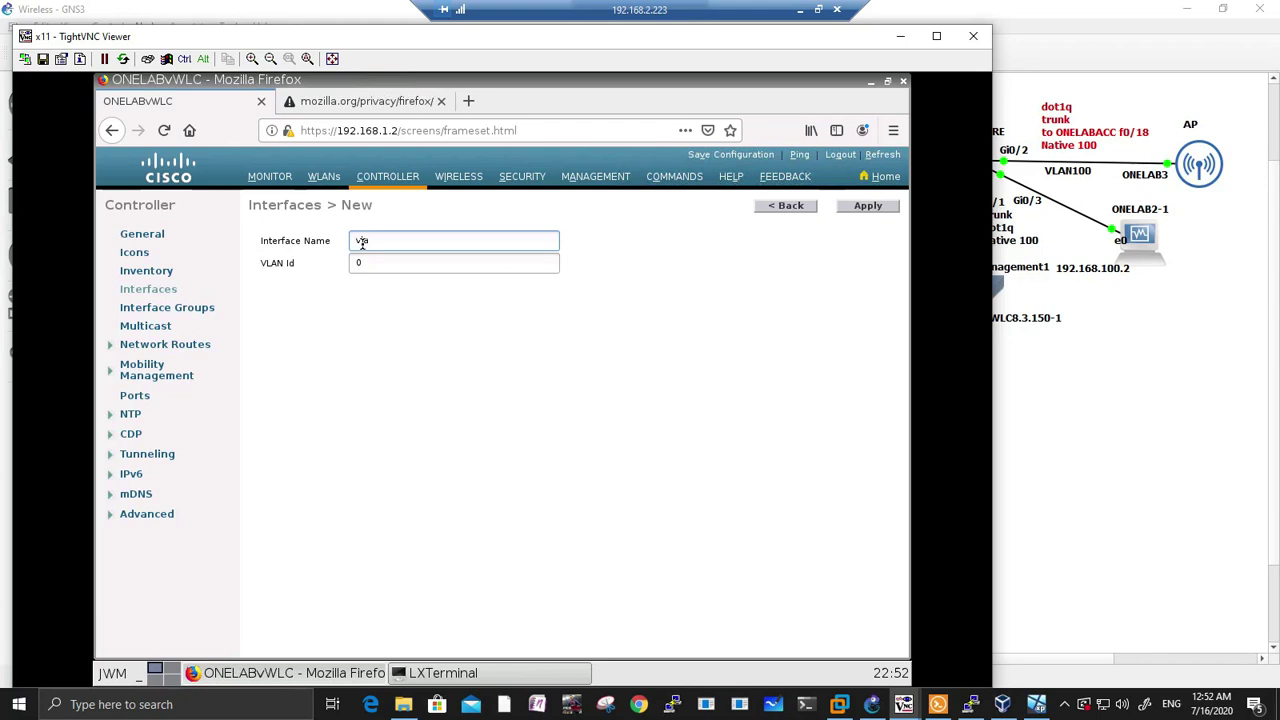
key(Tab)
text(100)
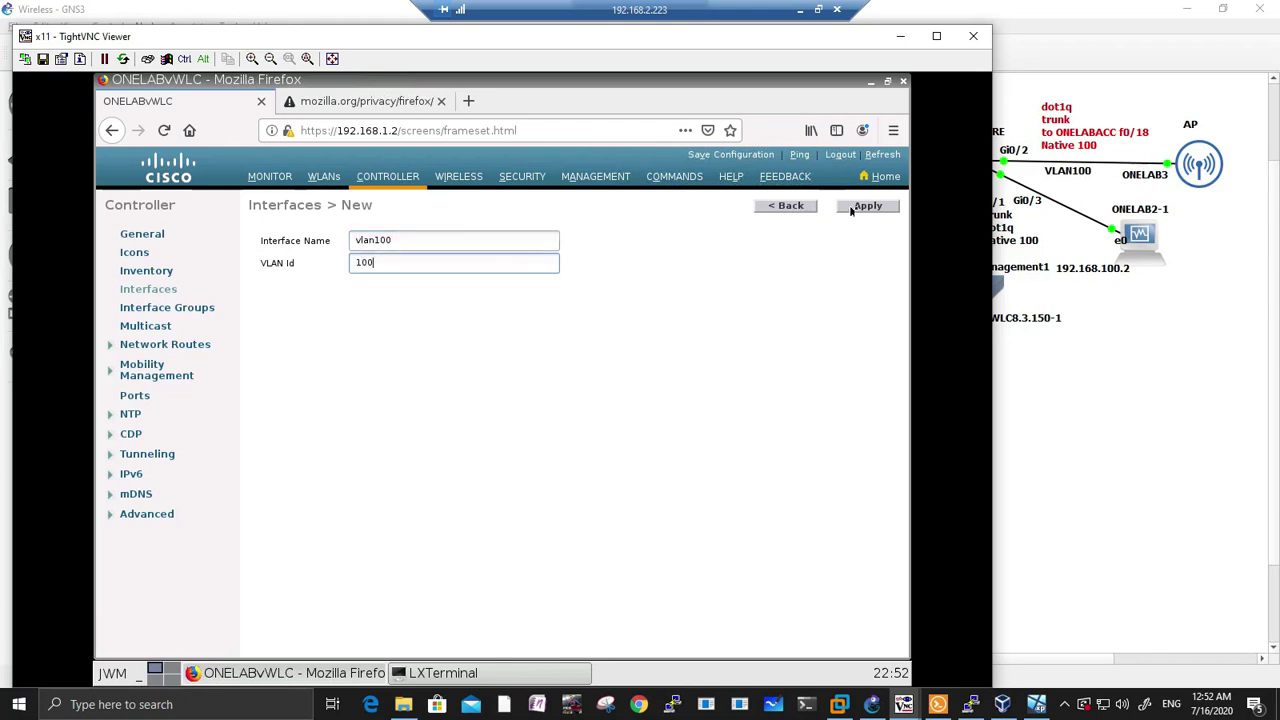
click(855, 207)
scroll(591, 312, down, 2)
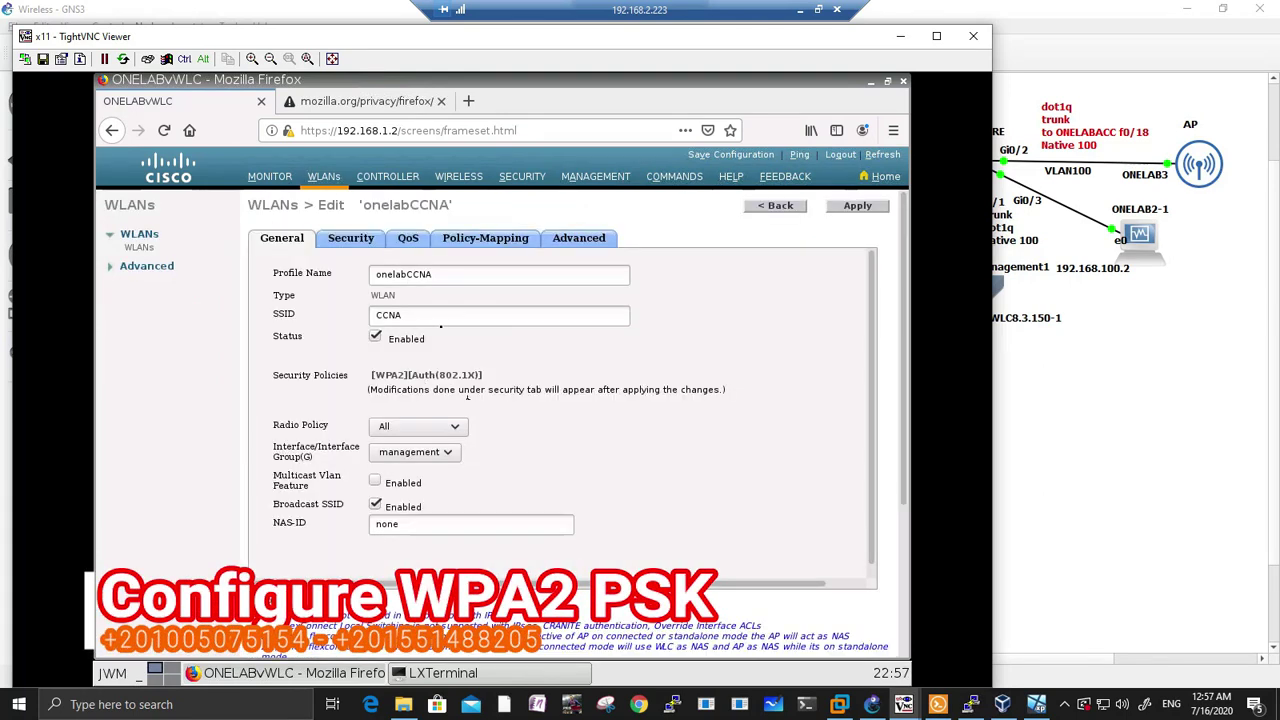
Step: Secure onelabCCNA with WPA+WPA2 Layer 2 security and PSK key management using a pre-shared key
click(368, 243)
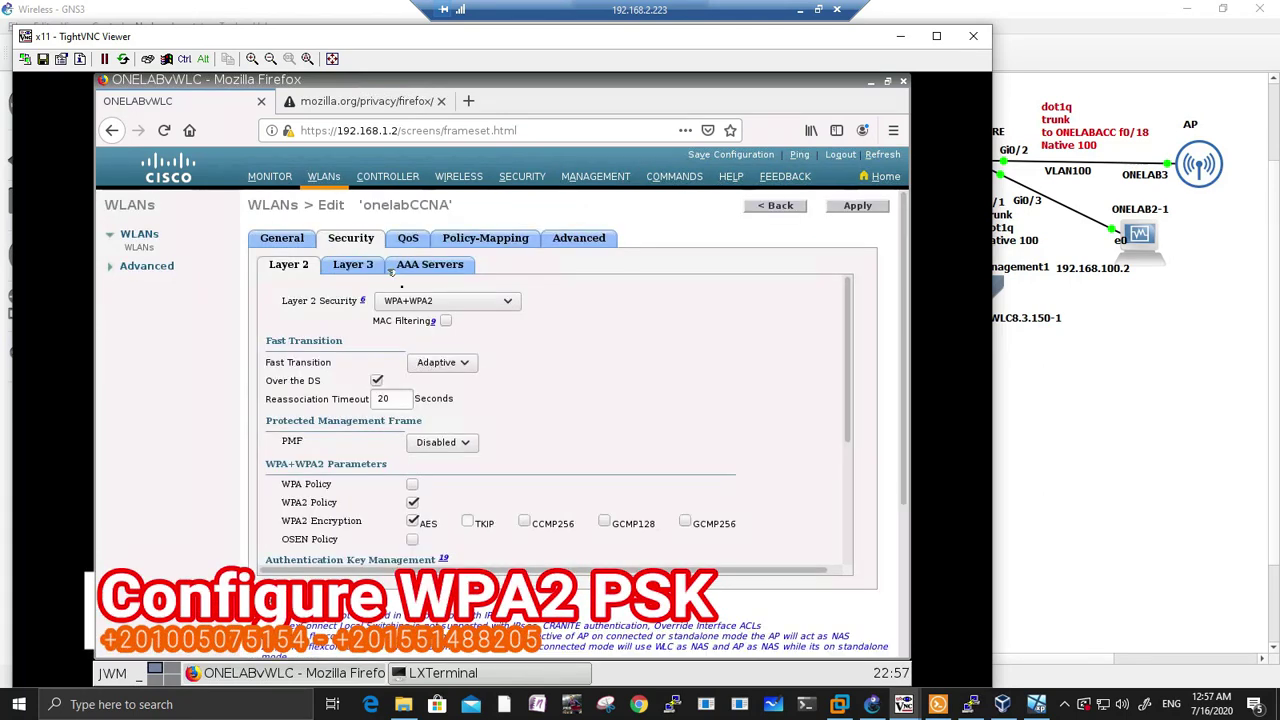
click(470, 305)
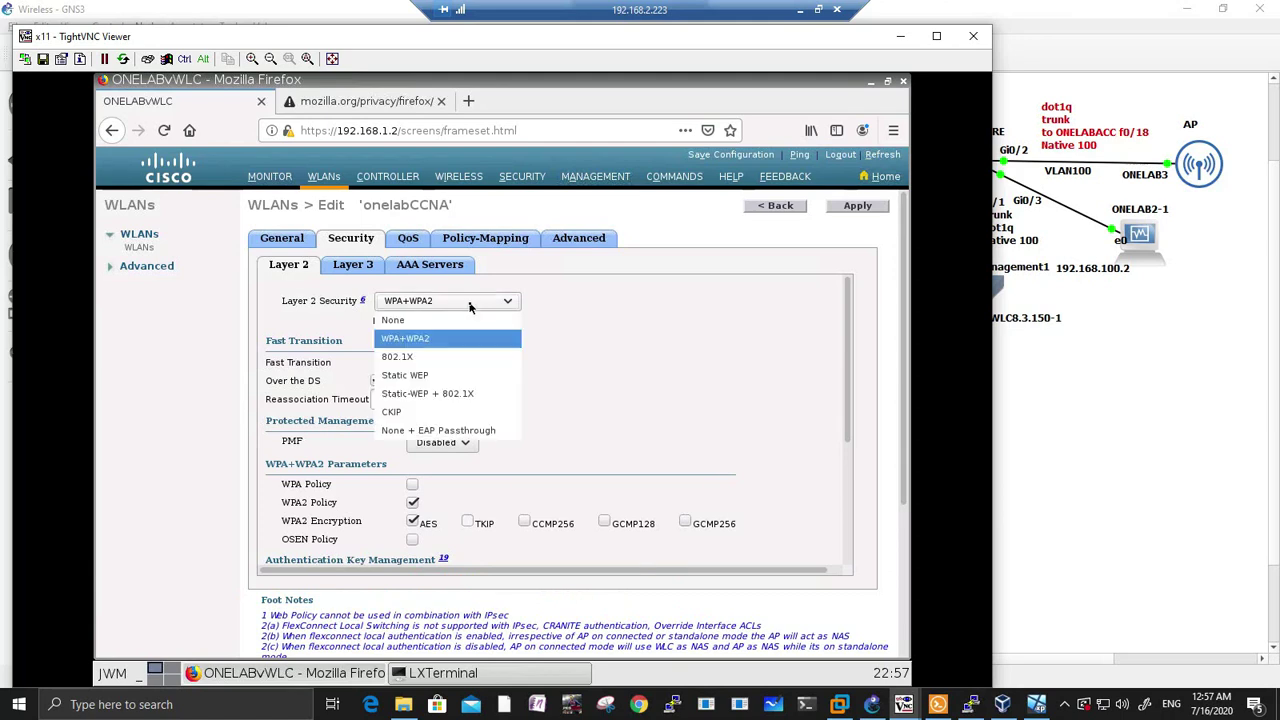
click(557, 290)
scroll(531, 335, down, 2)
scroll(531, 335, down, 2)
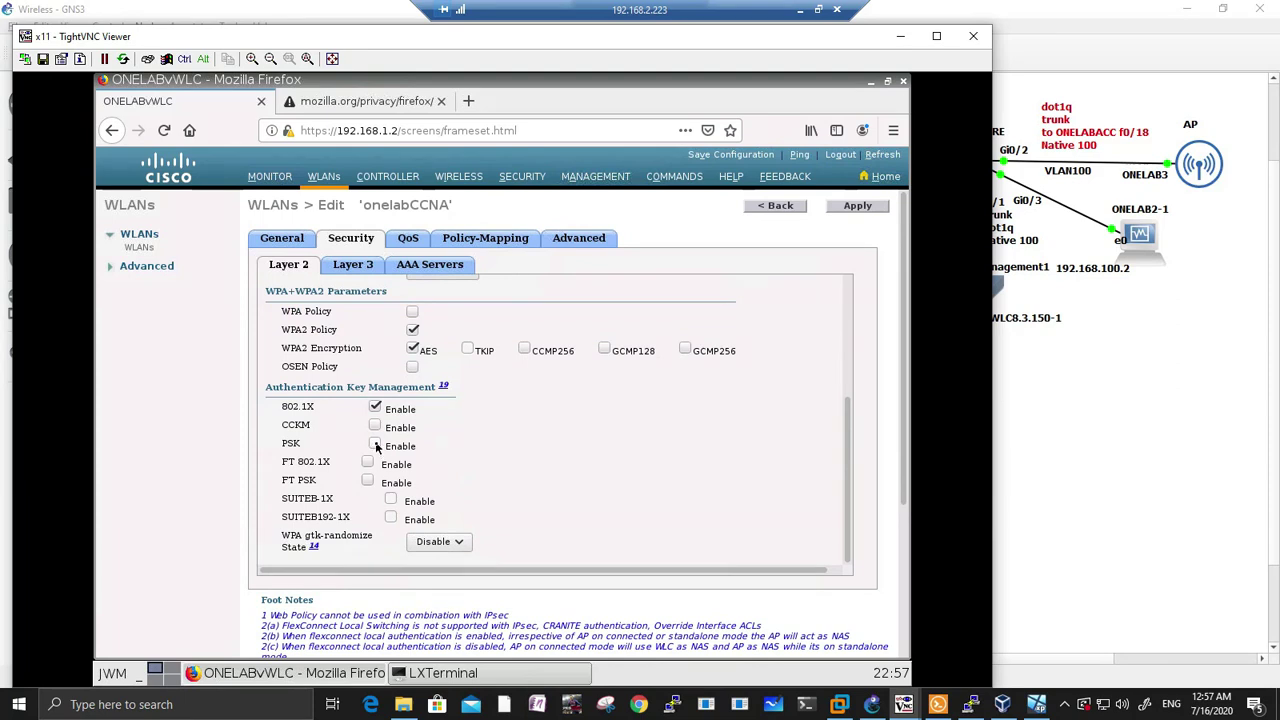
click(375, 445)
scroll(453, 470, down, 1)
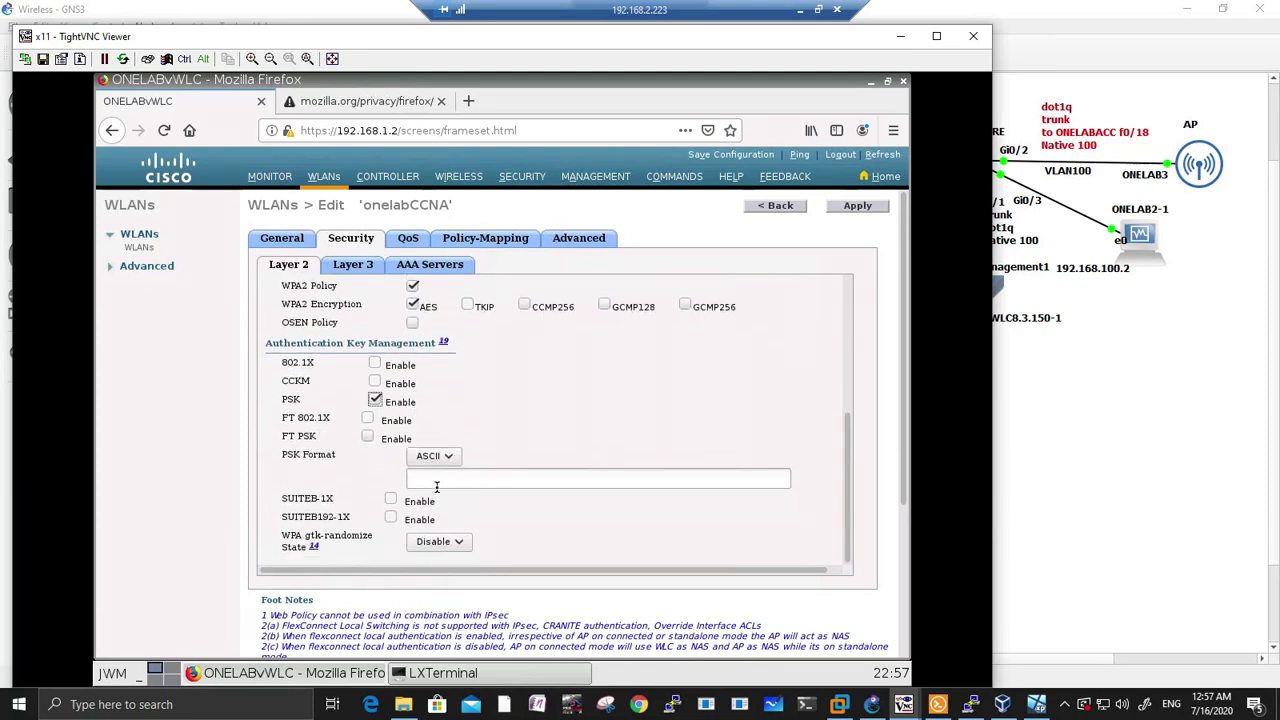
click(417, 481)
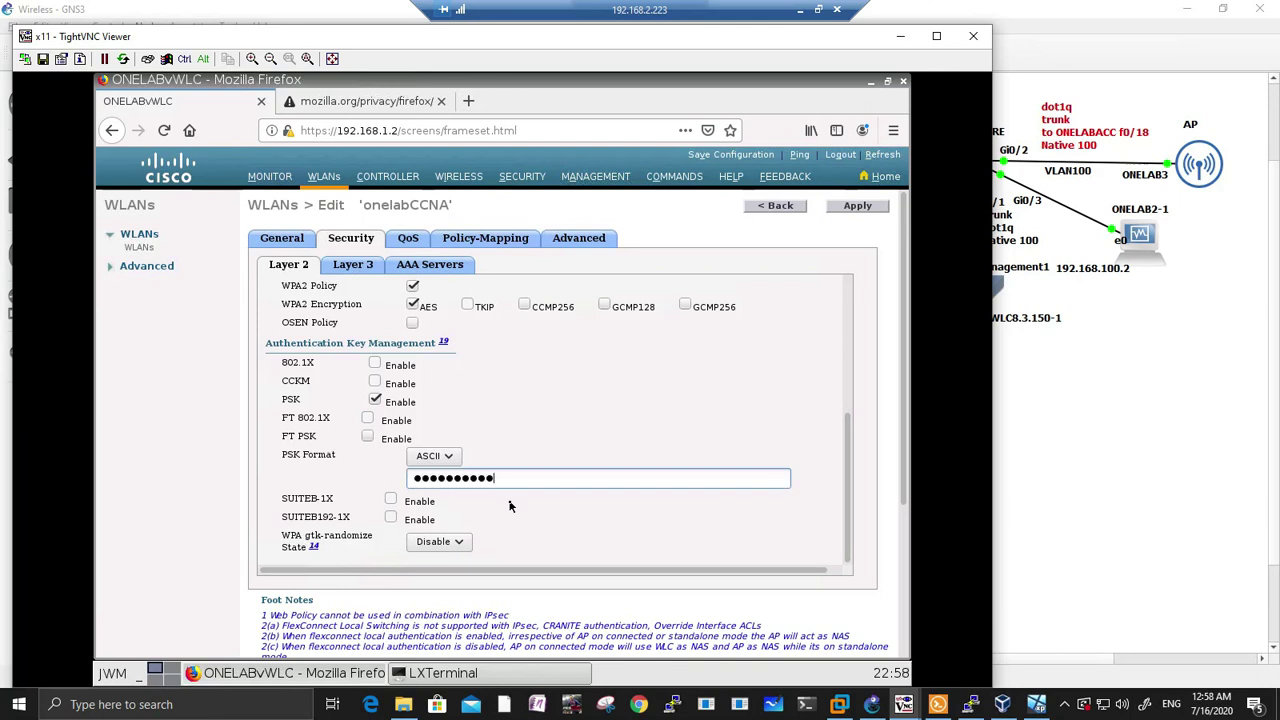
scroll(515, 520, down, 3)
scroll(530, 555, up, 3)
click(845, 212)
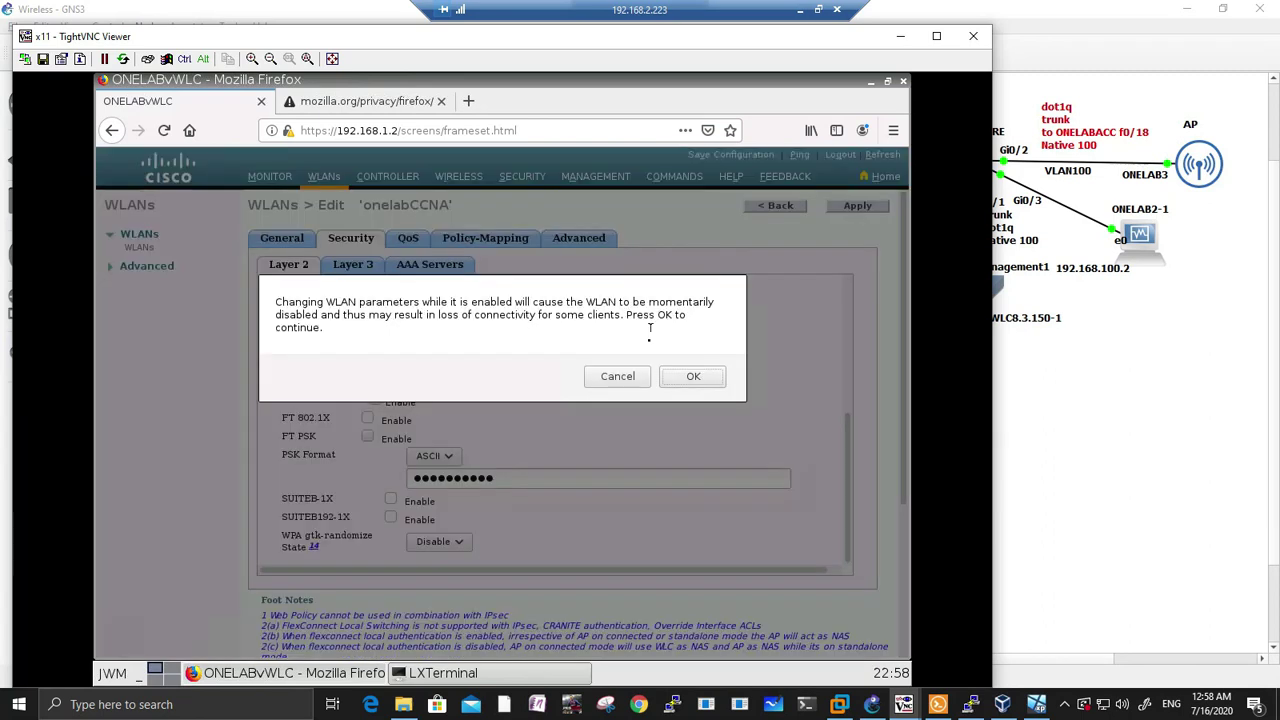
click(684, 377)
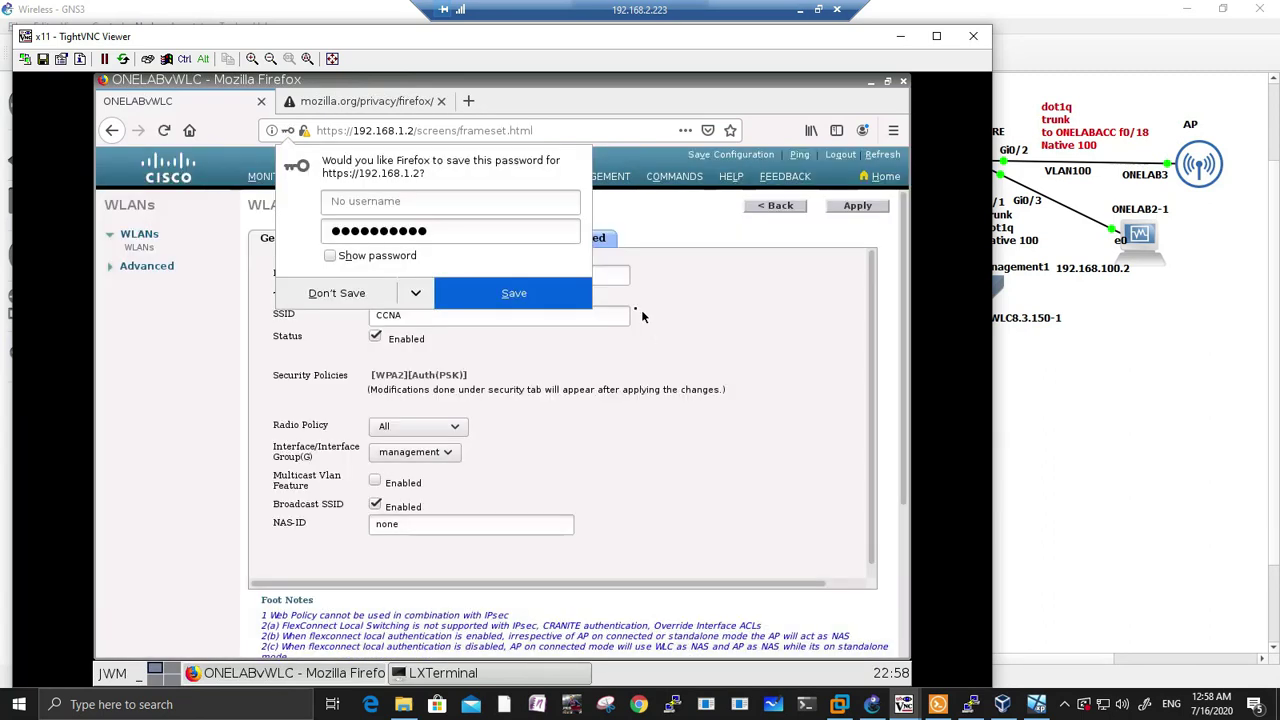
Step: Save the configuration to flash, return to the WLANs list, and decline Firefox's password saving
click(740, 158)
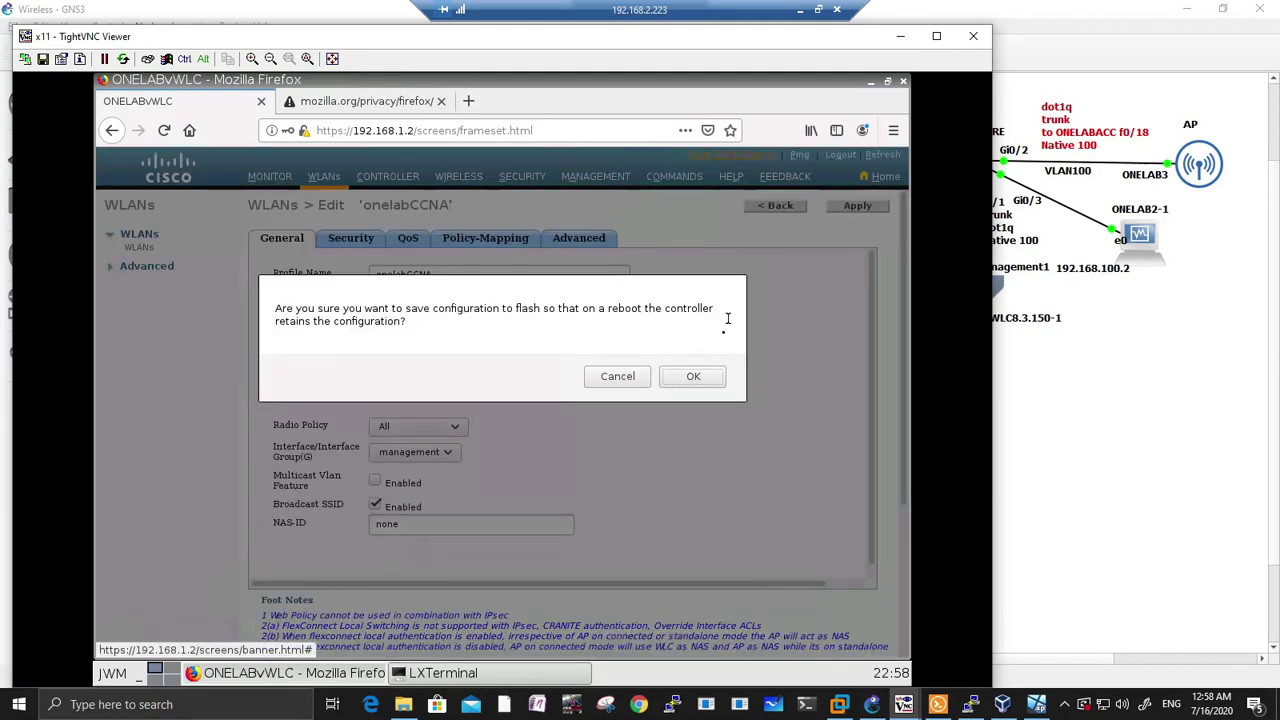
click(693, 376)
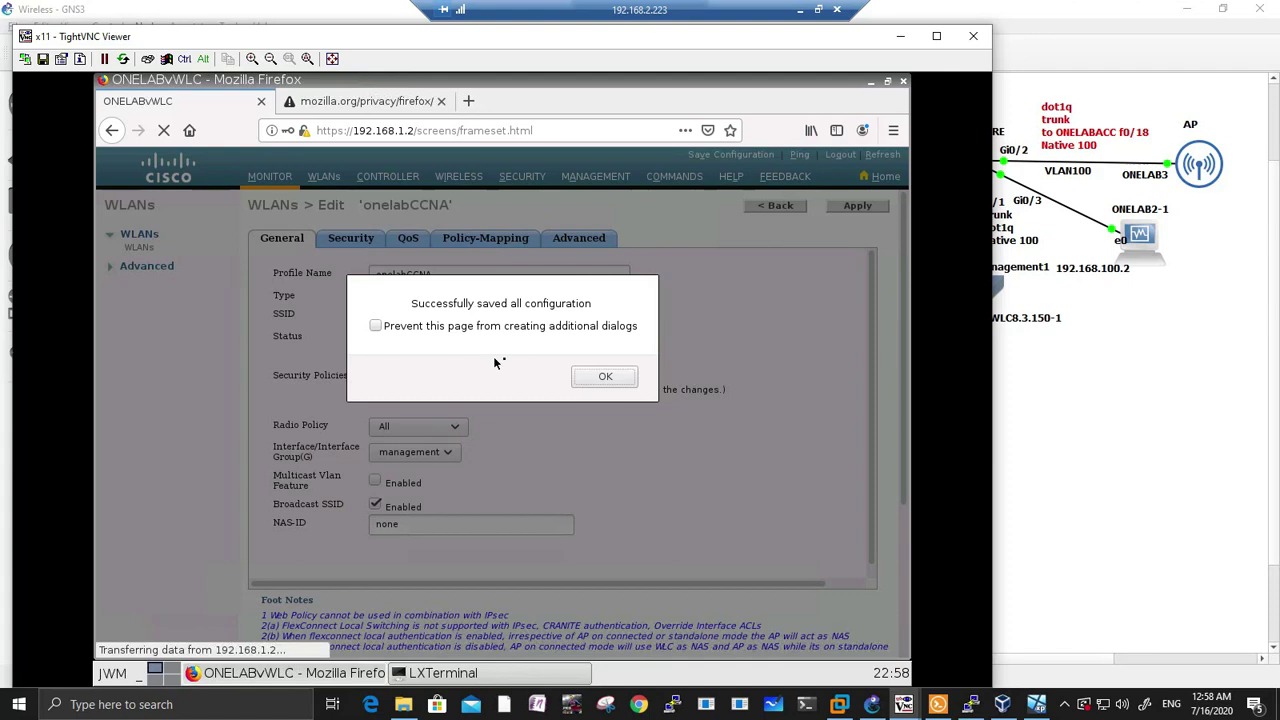
click(603, 377)
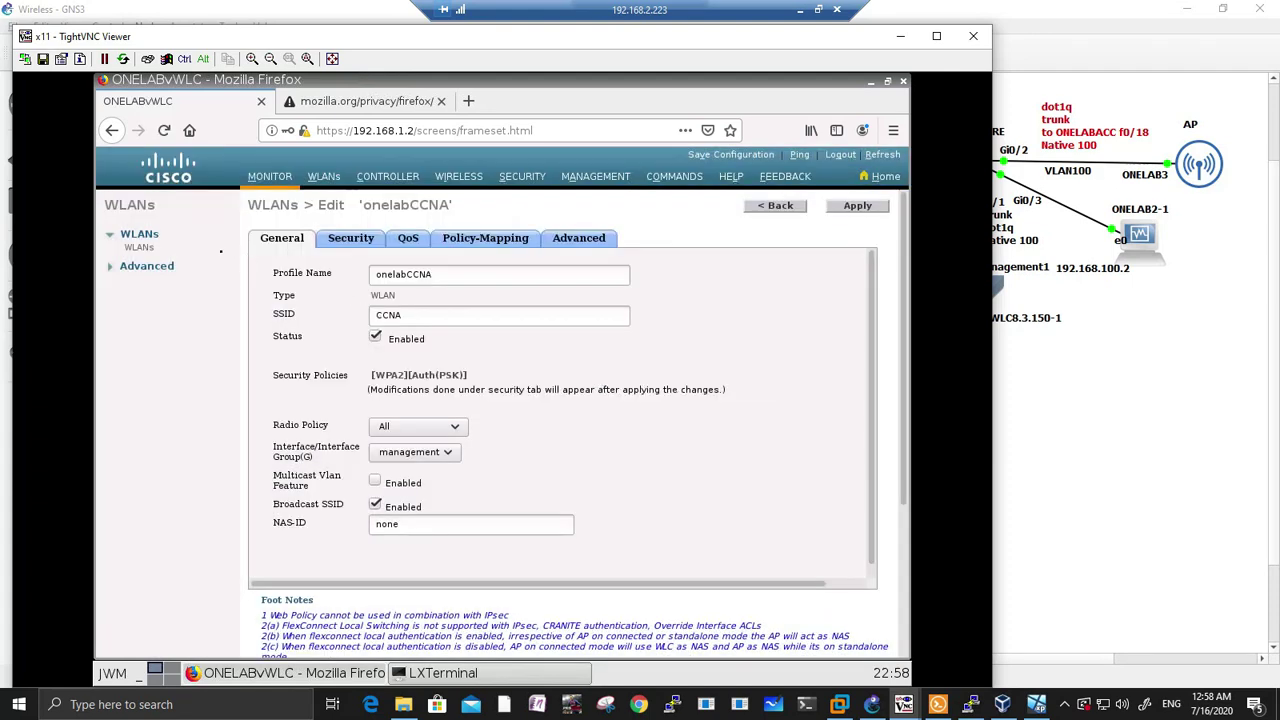
click(140, 247)
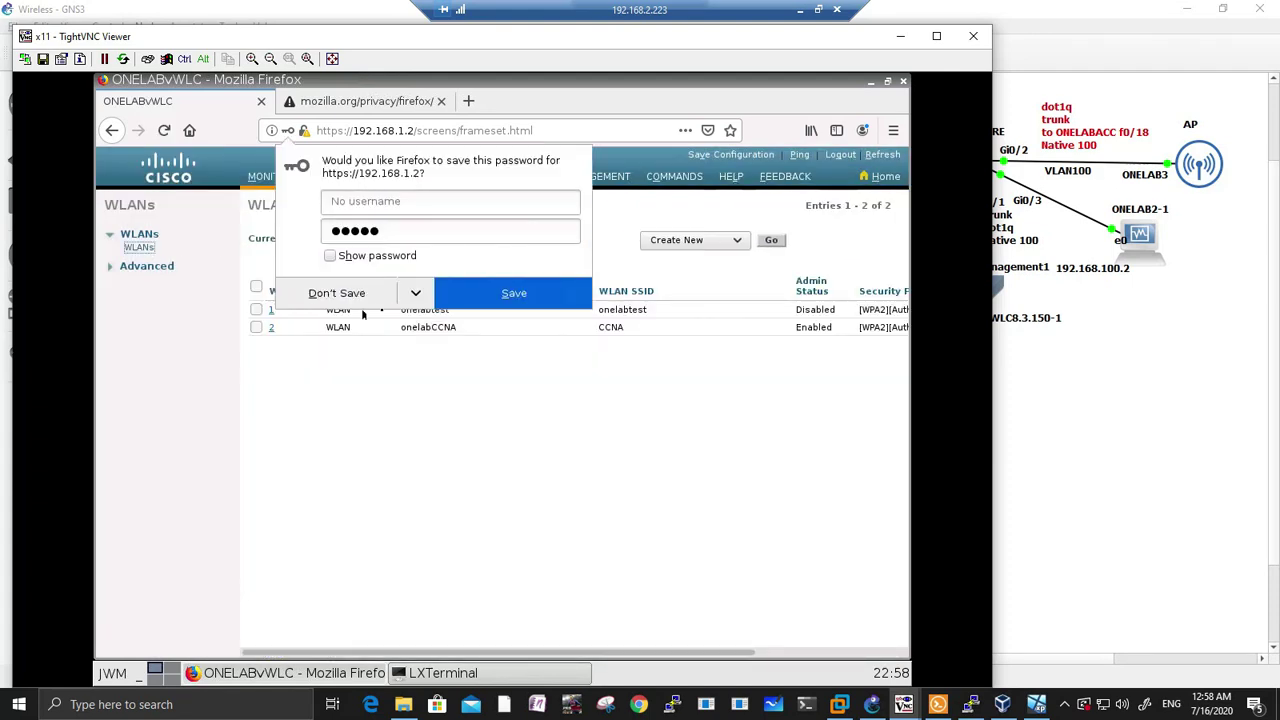
click(610, 391)
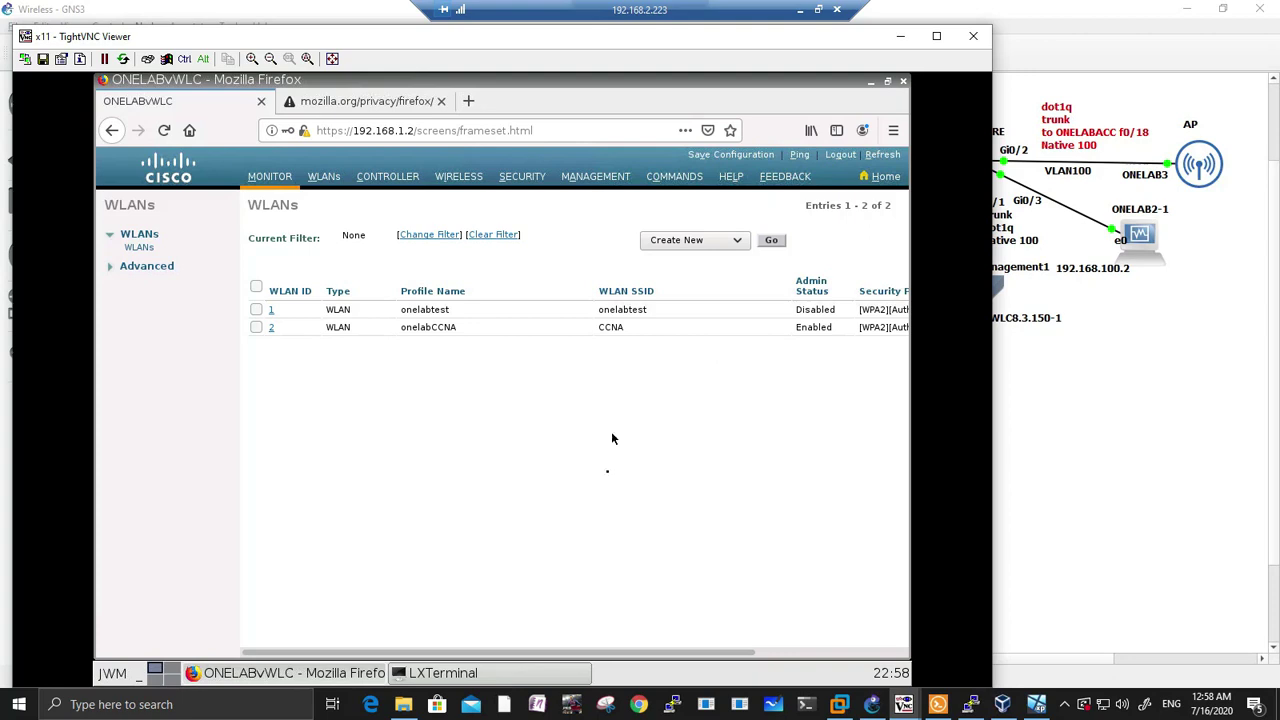
Step: Minimize TightVNC and GNS3, then launch the VirtualBox Manager
click(906, 40)
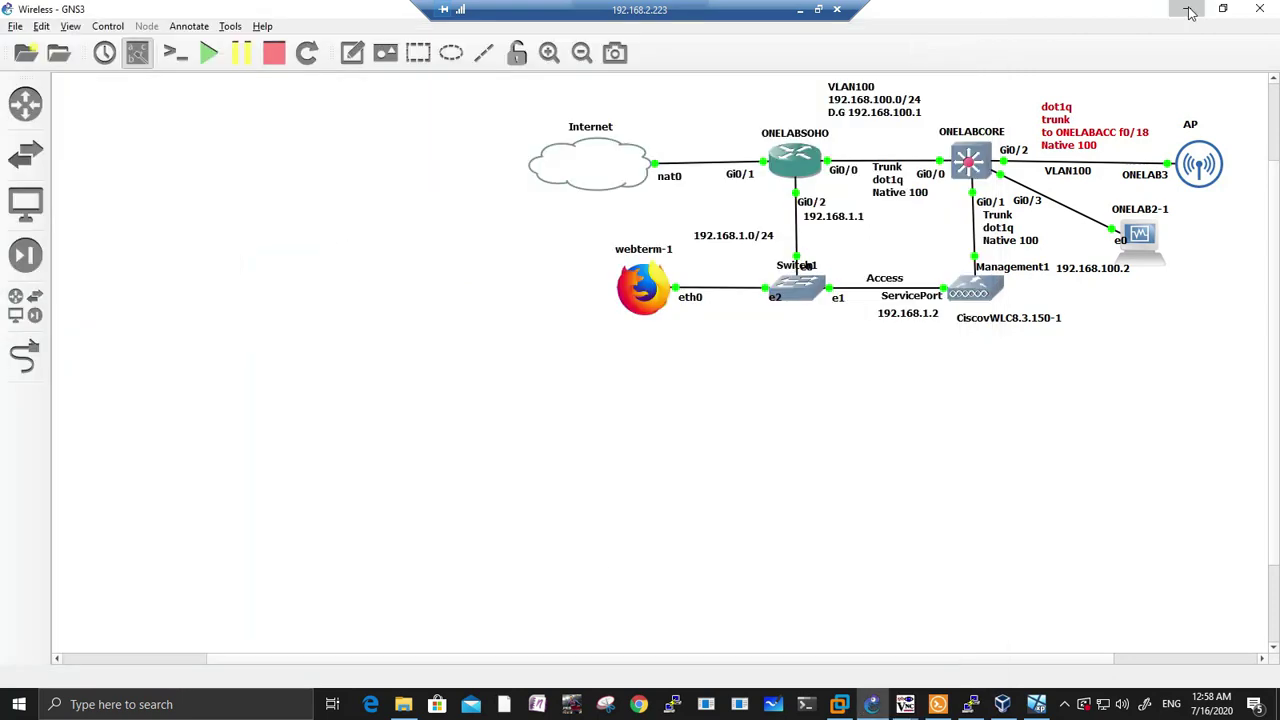
click(1183, 10)
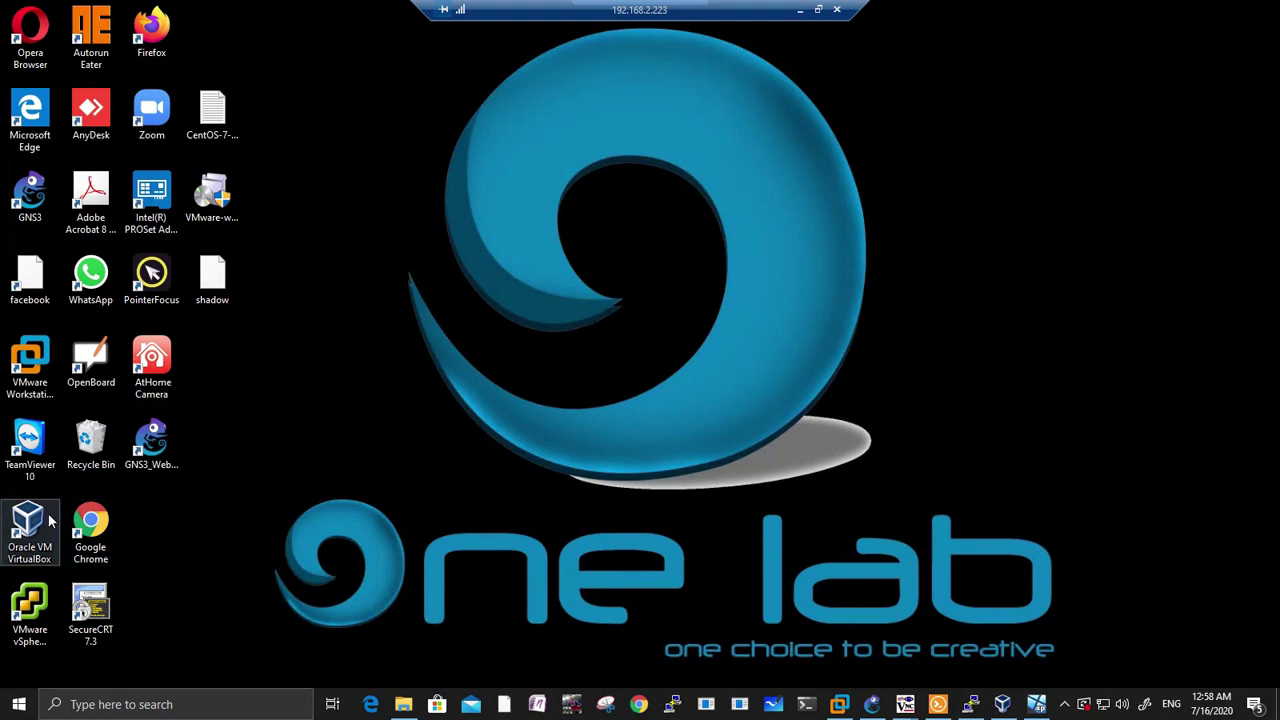
click(1002, 704)
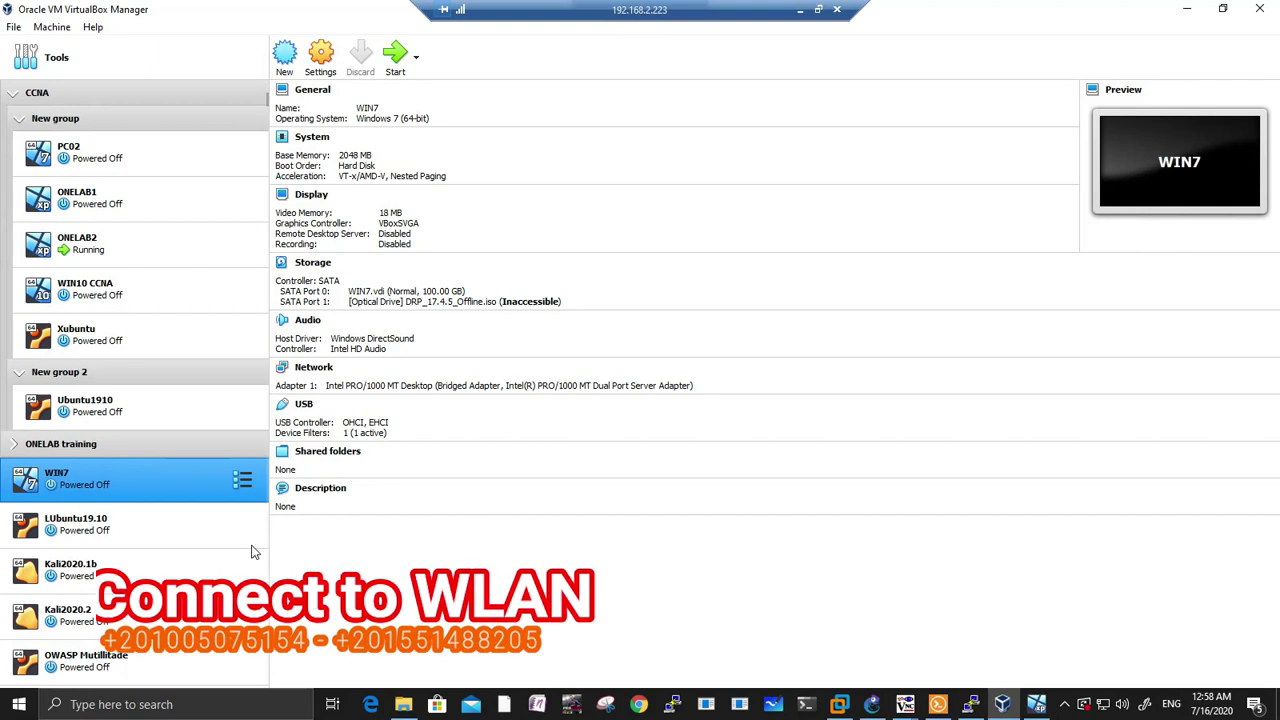
Step: Check the WIN7 VM's network adapter and USB wireless filter settings, then start it
key(ctrl+s)
click(445, 303)
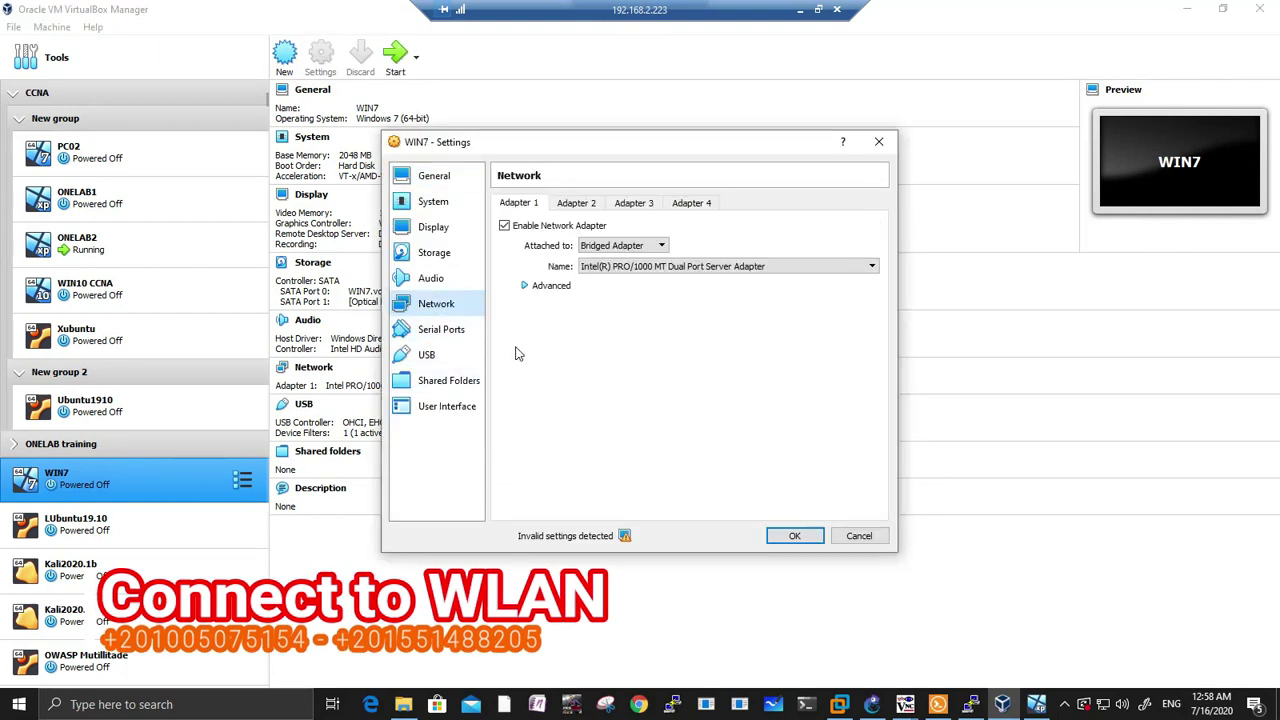
click(527, 291)
click(428, 354)
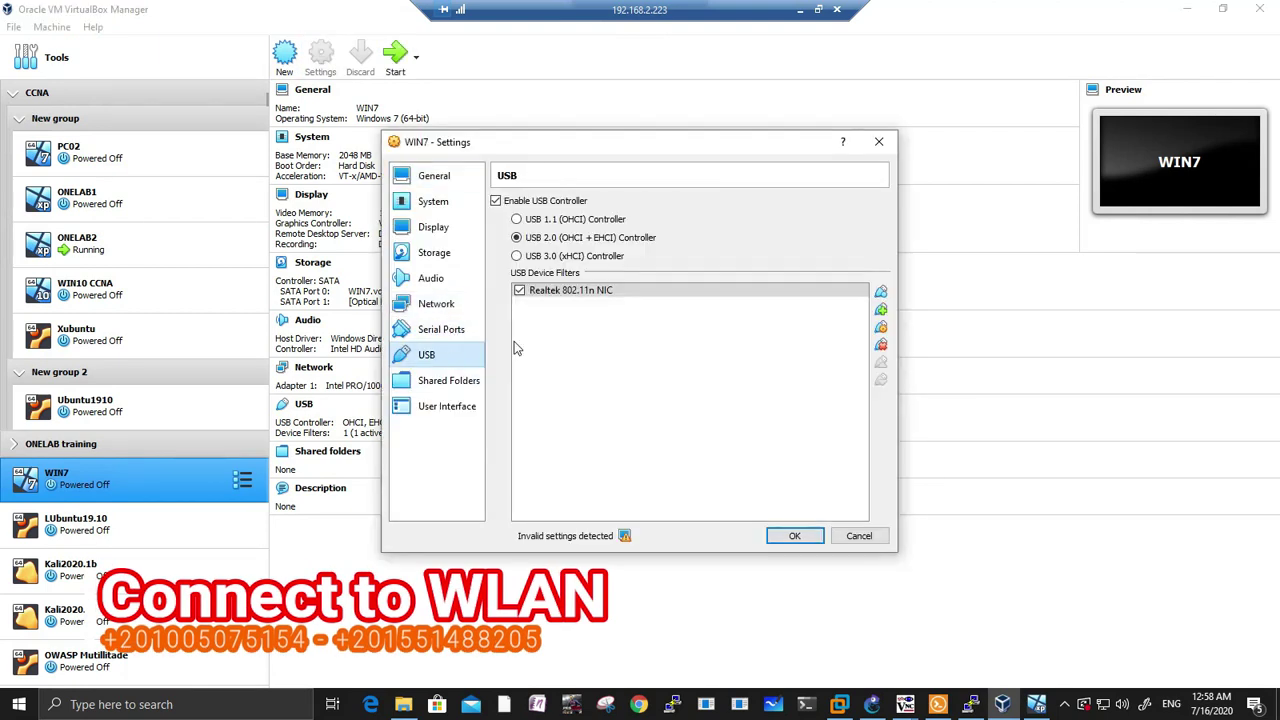
click(785, 535)
click(396, 60)
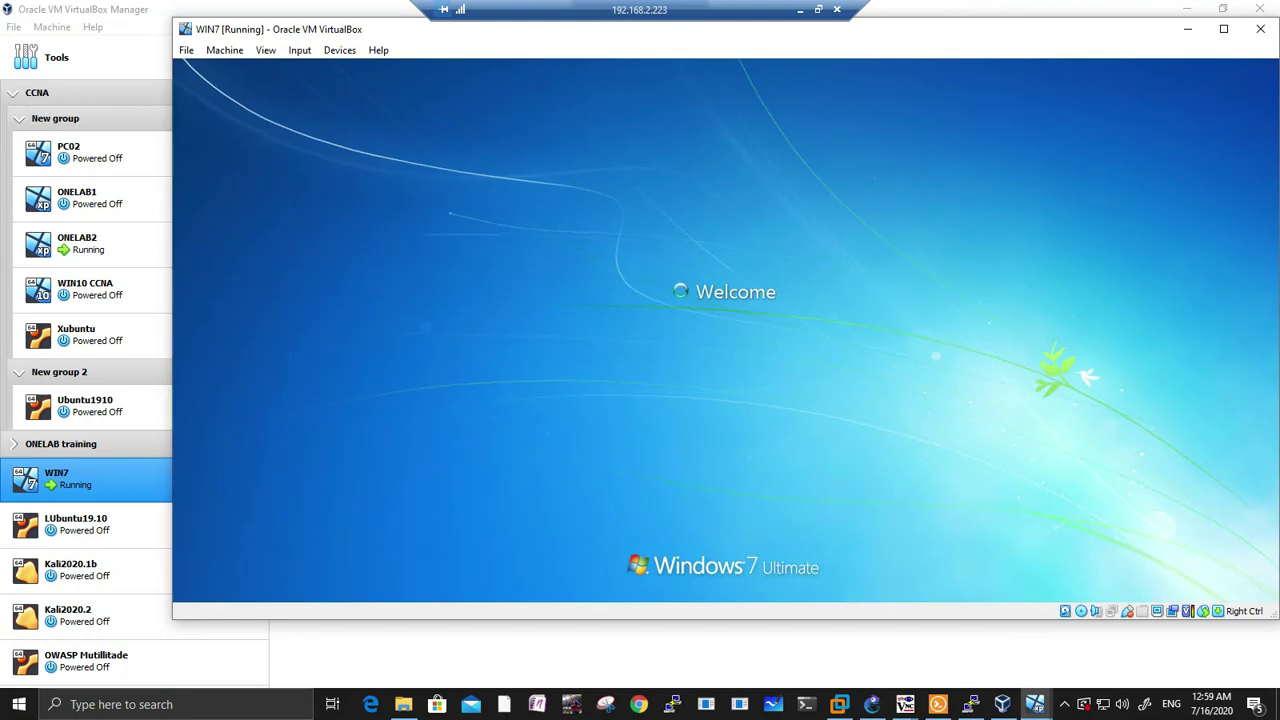
Step: Join the CCNA wireless network with its security key, then open the Network and Sharing Center
drag(866, 31, 771, 48)
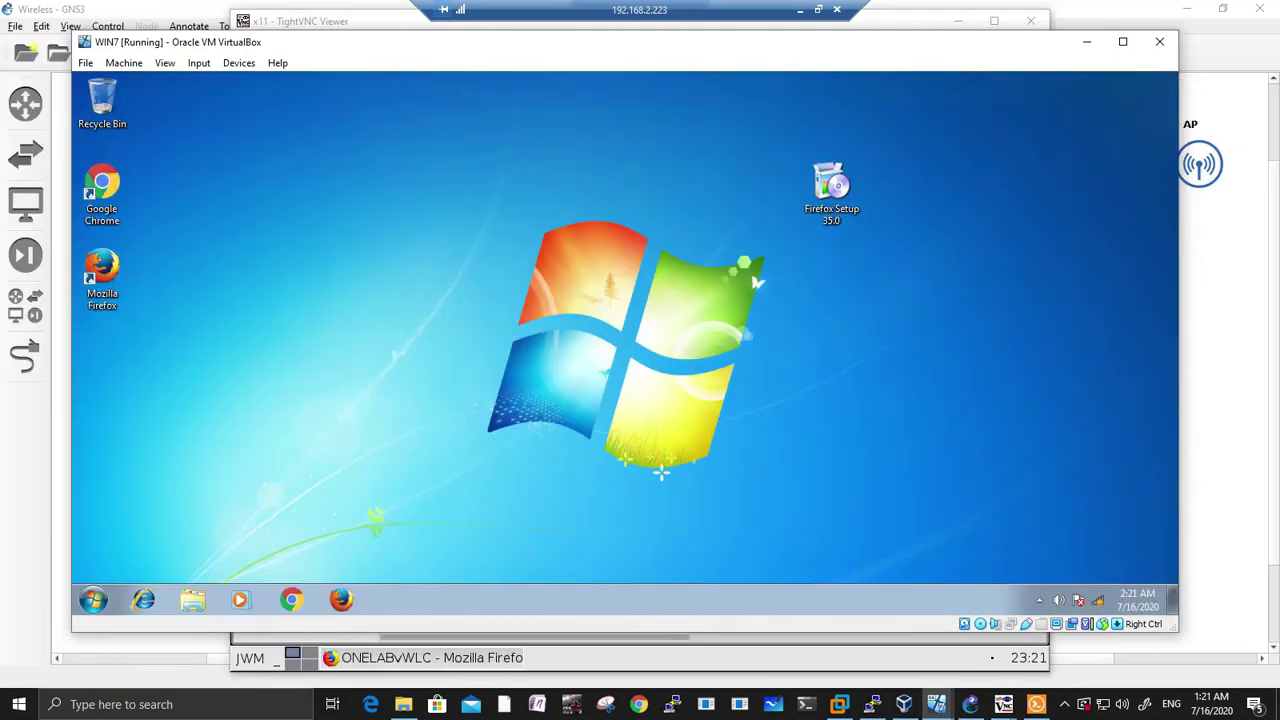
click(1098, 600)
click(1057, 394)
click(1123, 423)
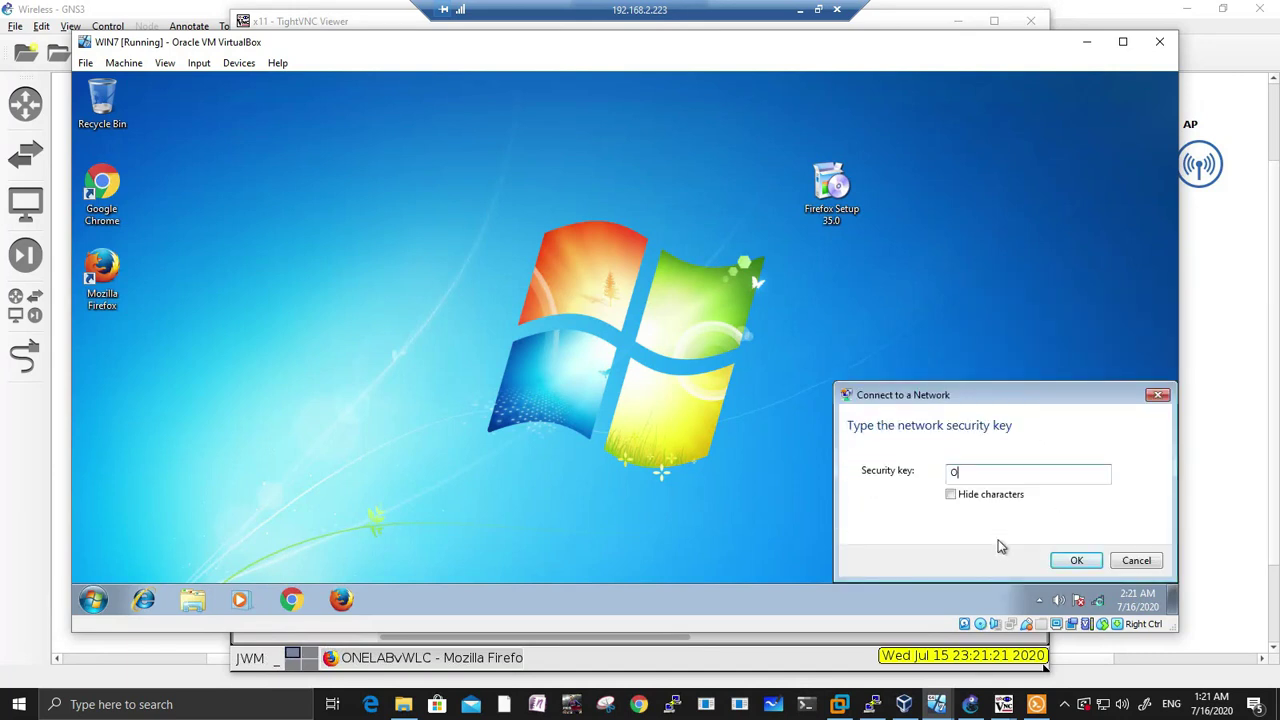
text(ONELABCCNA)
click(1066, 561)
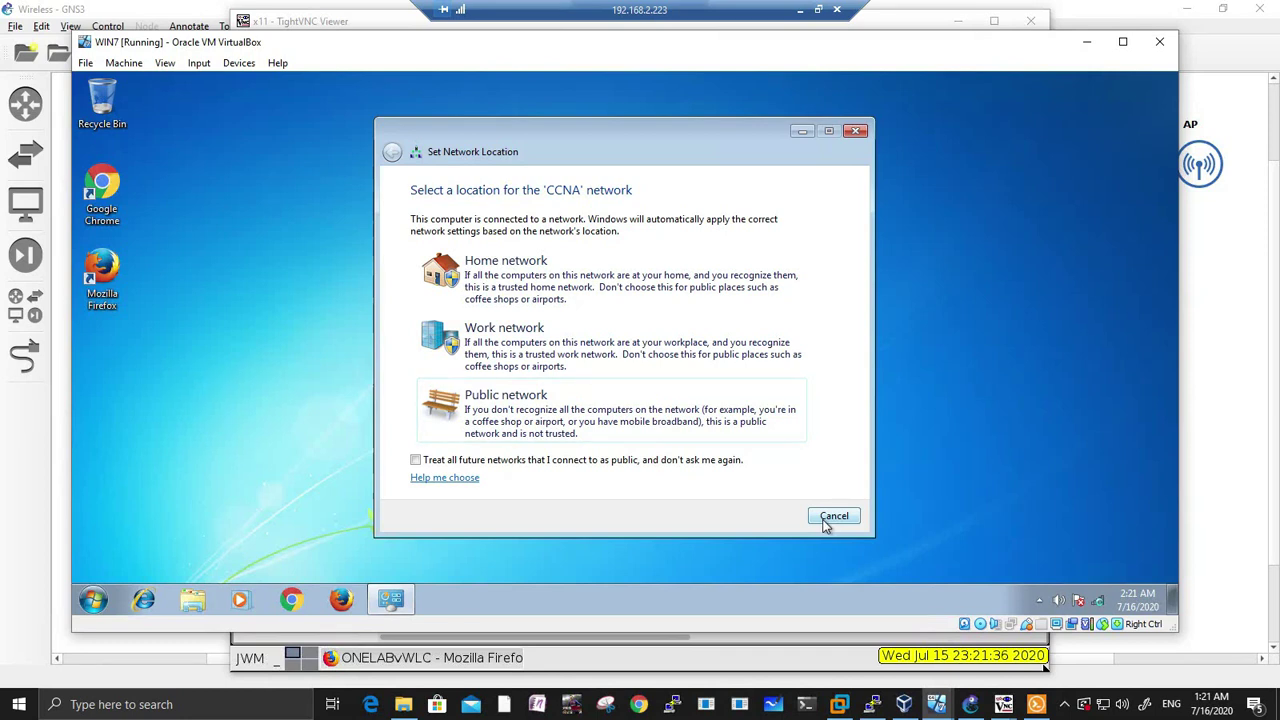
click(834, 516)
click(1097, 600)
click(1050, 567)
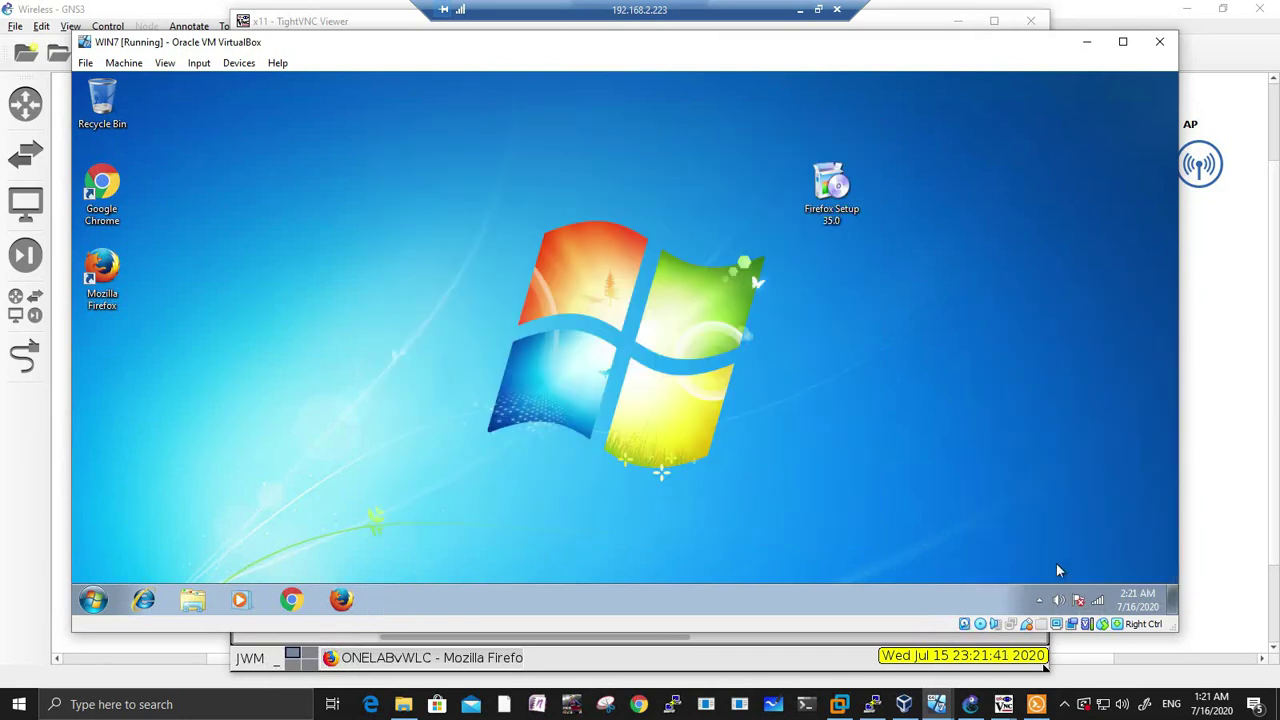
click(832, 299)
click(531, 355)
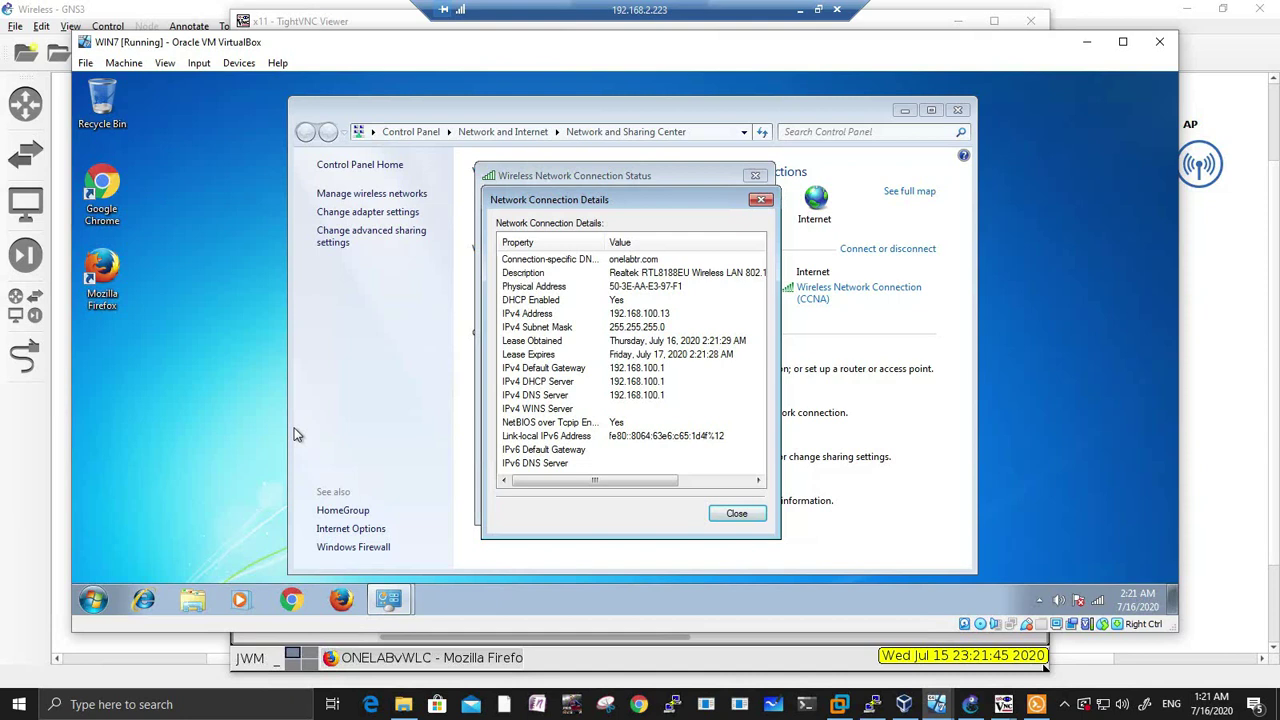
double_click(118, 215)
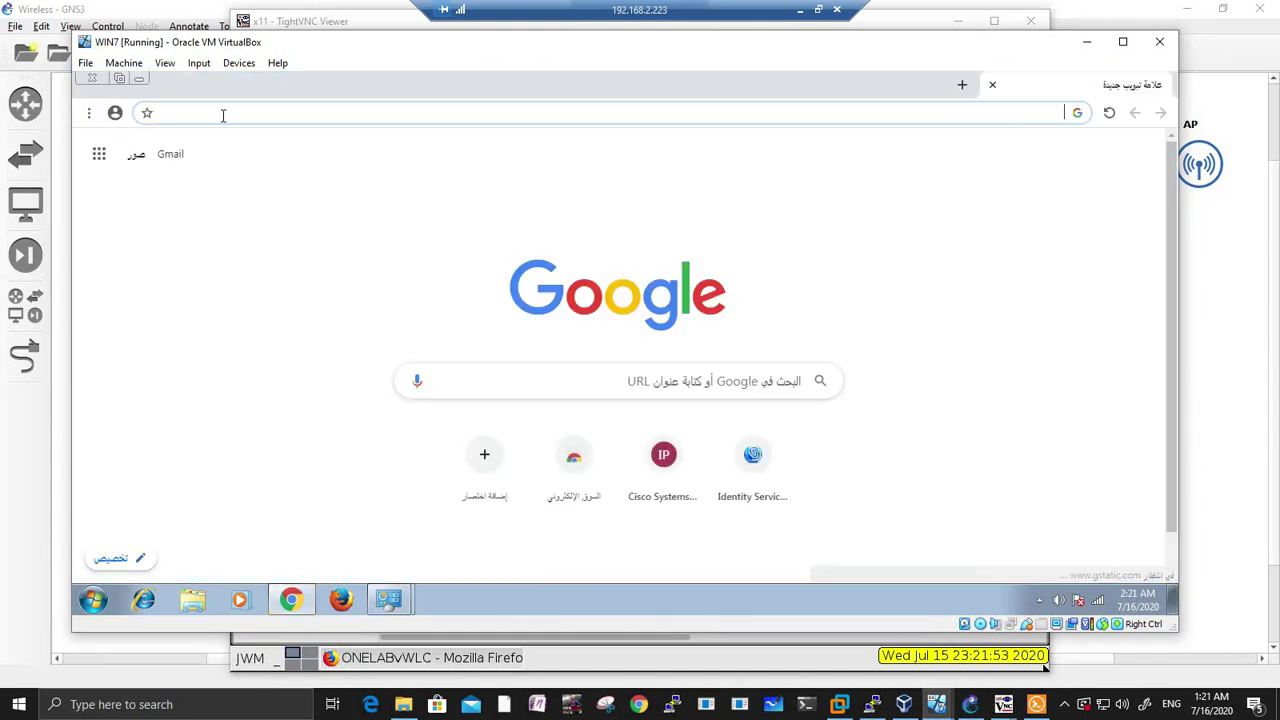
click(223, 112)
text(www.c)
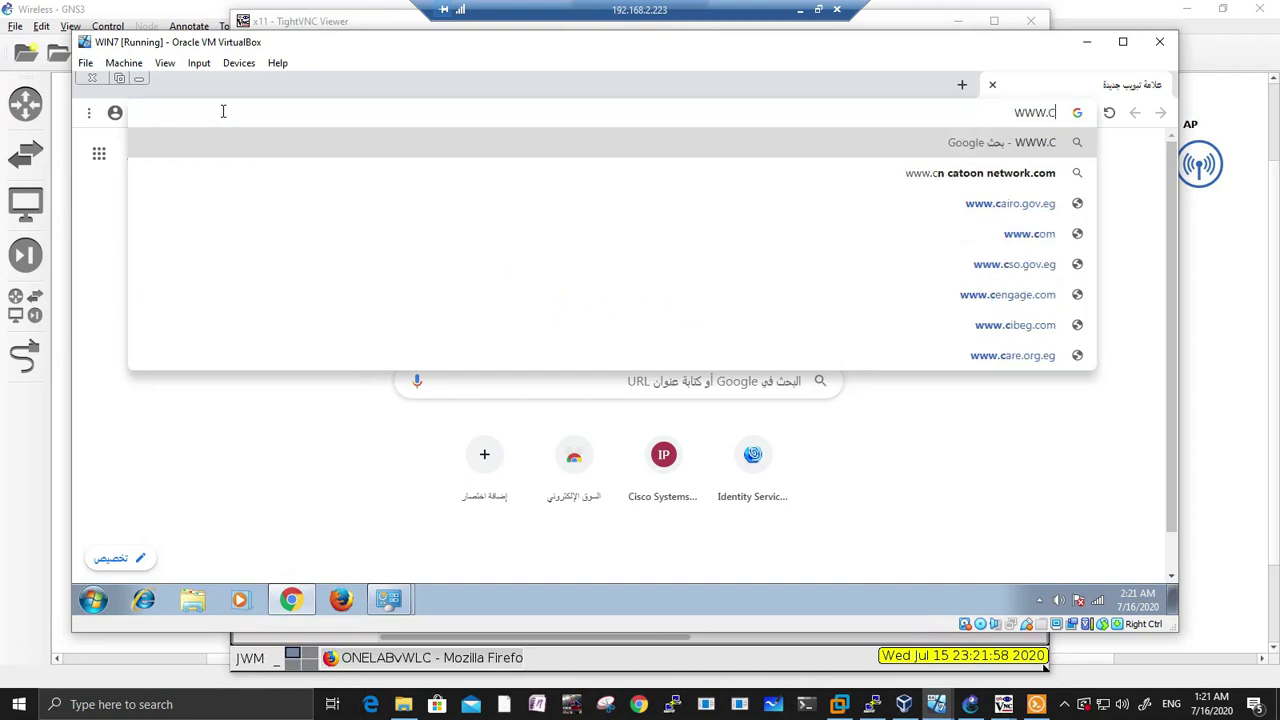
text(isco.com)
key(Return)
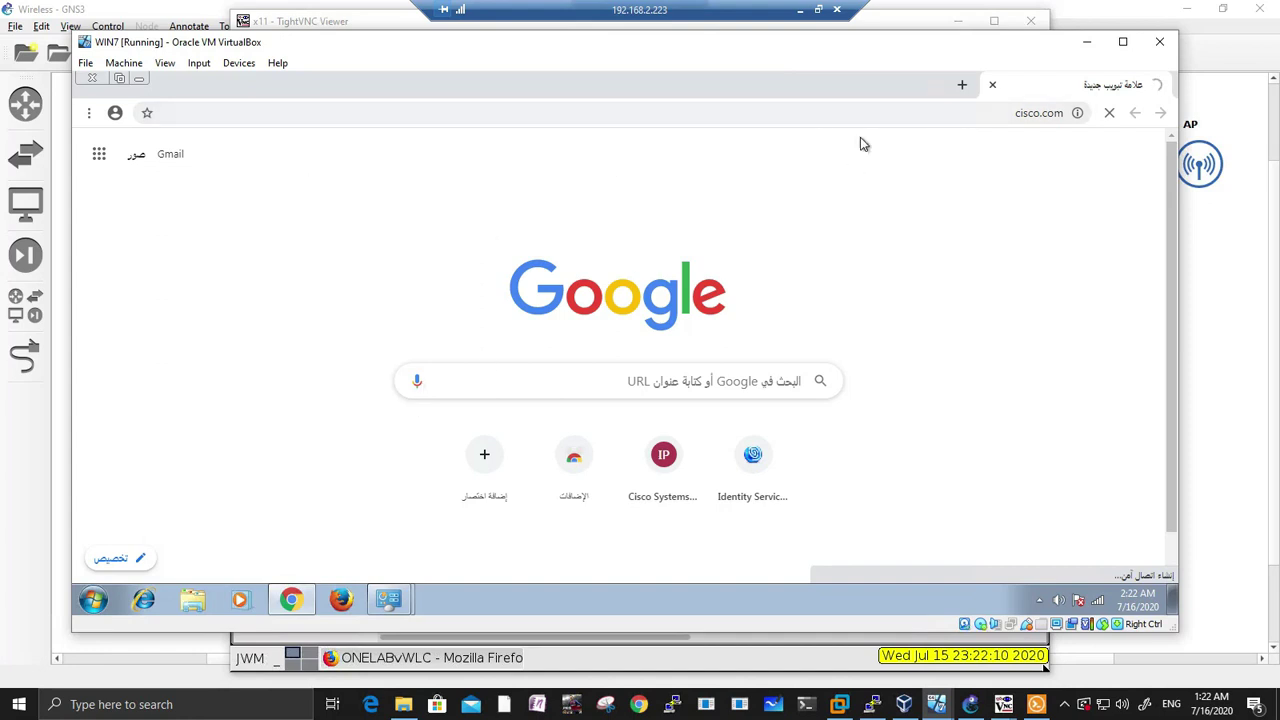
Step: Reopen the wireless details showing IPv4 192.168.100.13 and move the VM window right
click(932, 116)
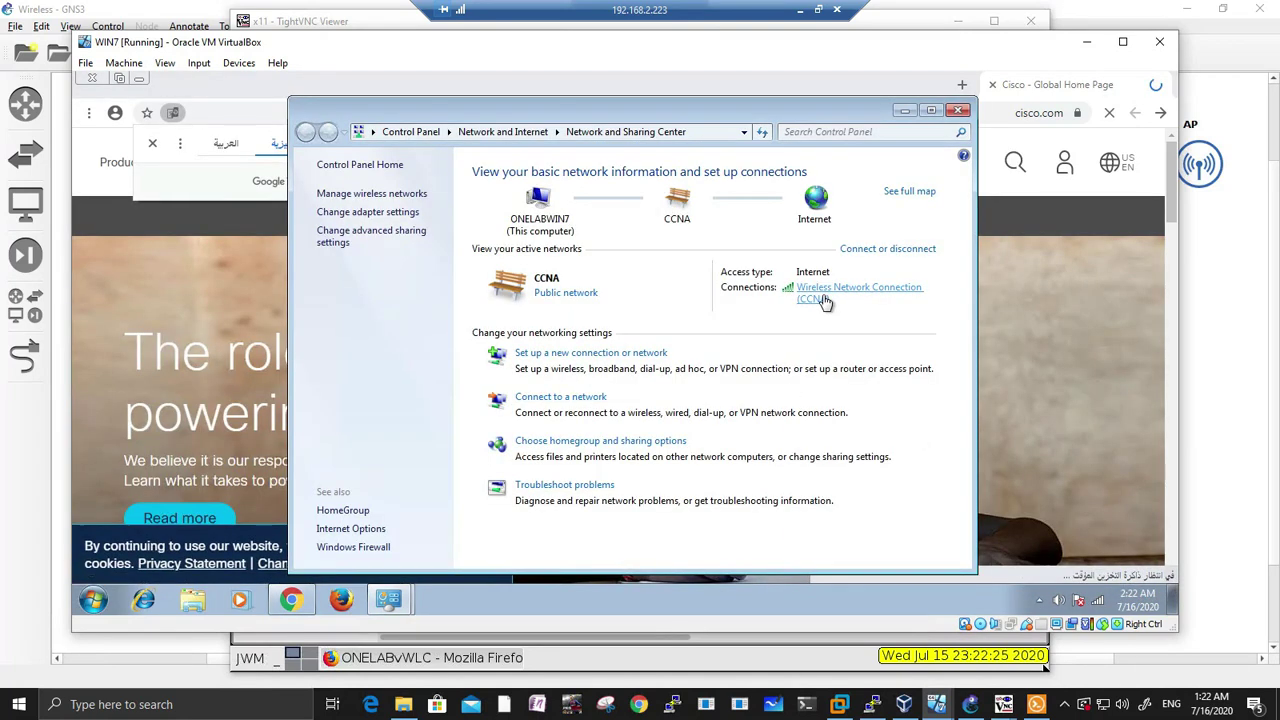
click(858, 288)
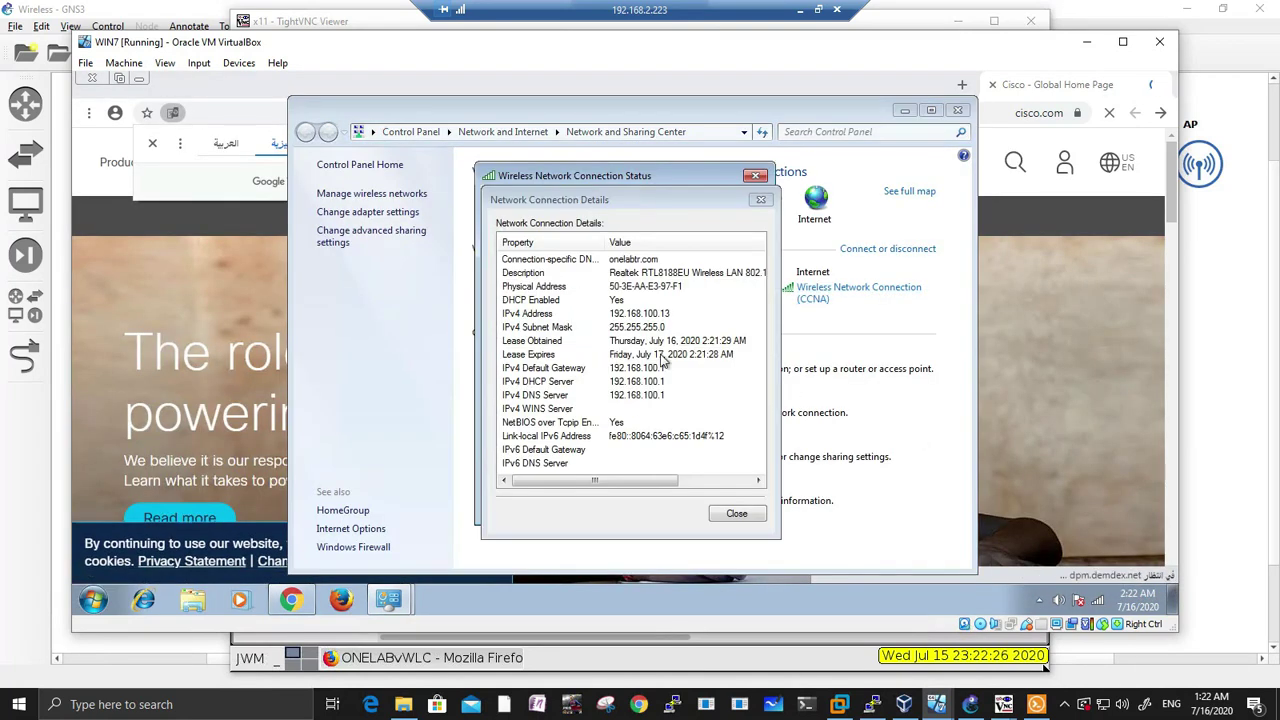
drag(293, 33, 631, 43)
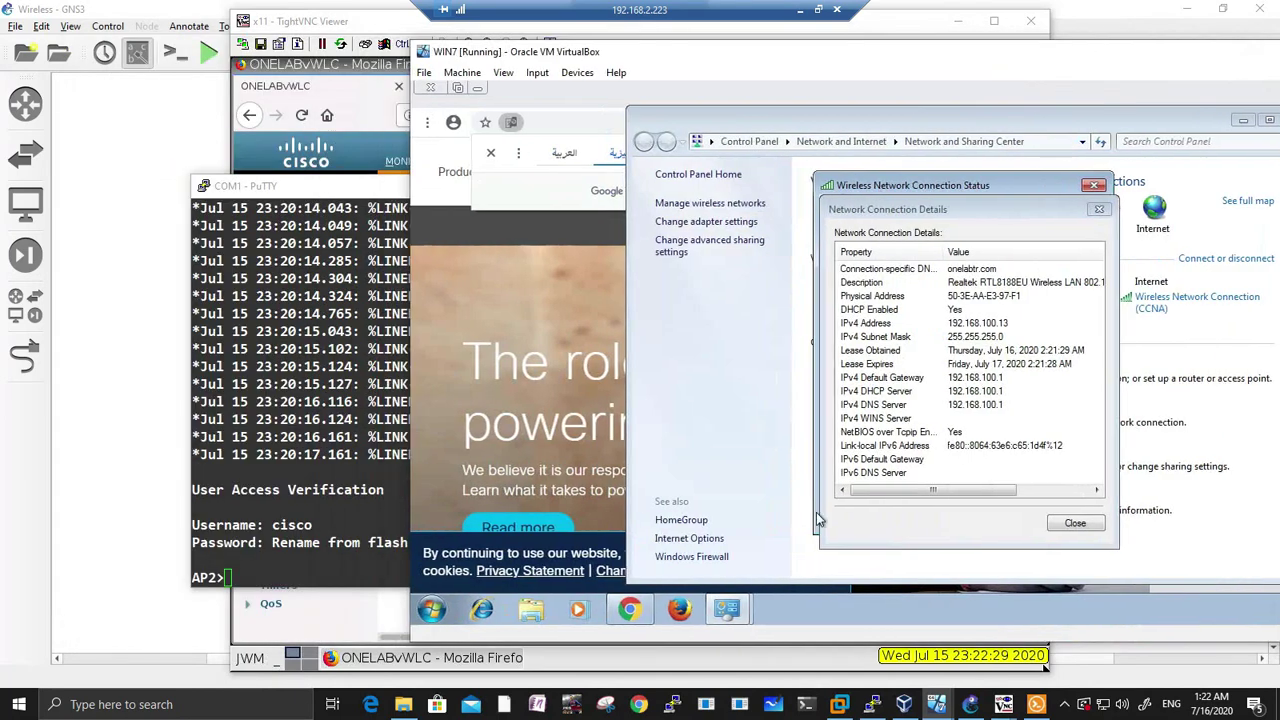